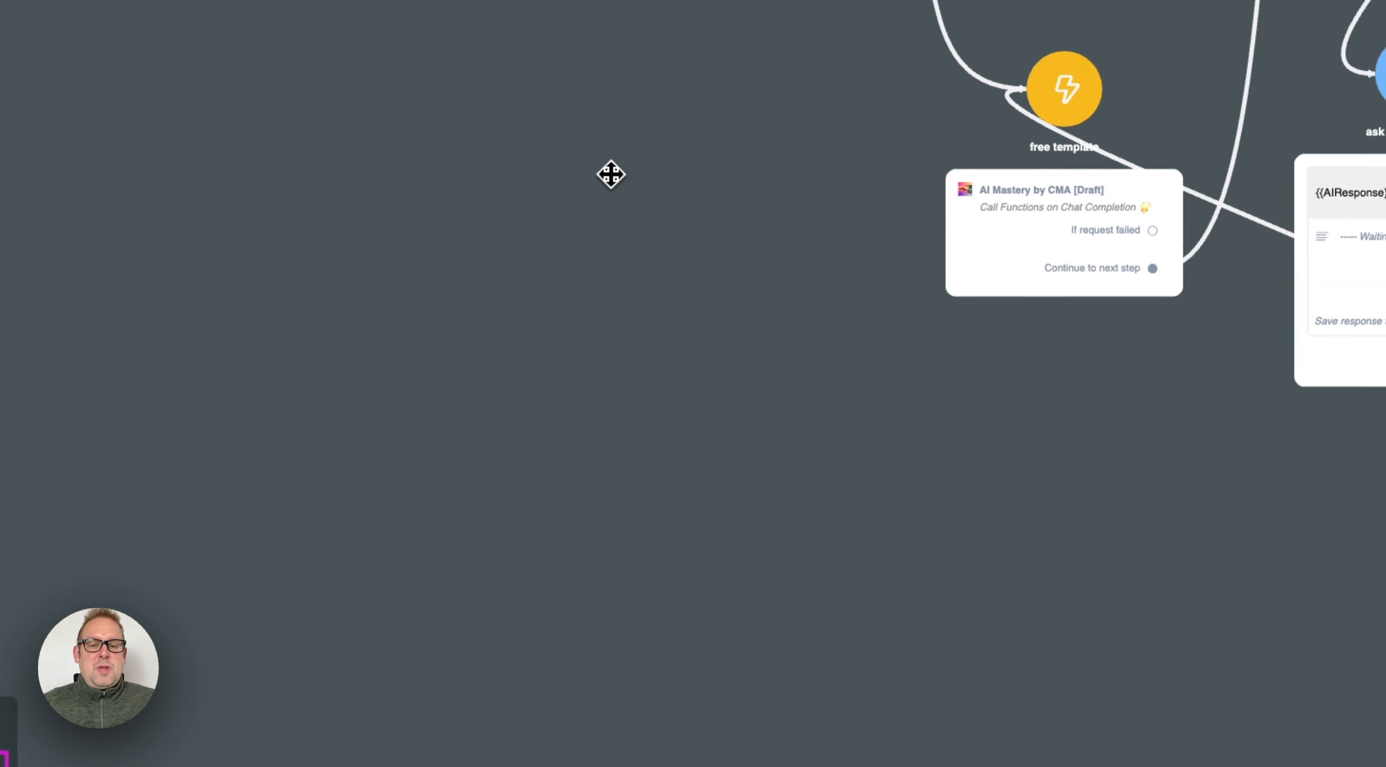
Step: Add an Action step on the empty canvas beside the "free template" step and give it the AI Mastery by CMA [1.8] mini app
right_click(600, 164)
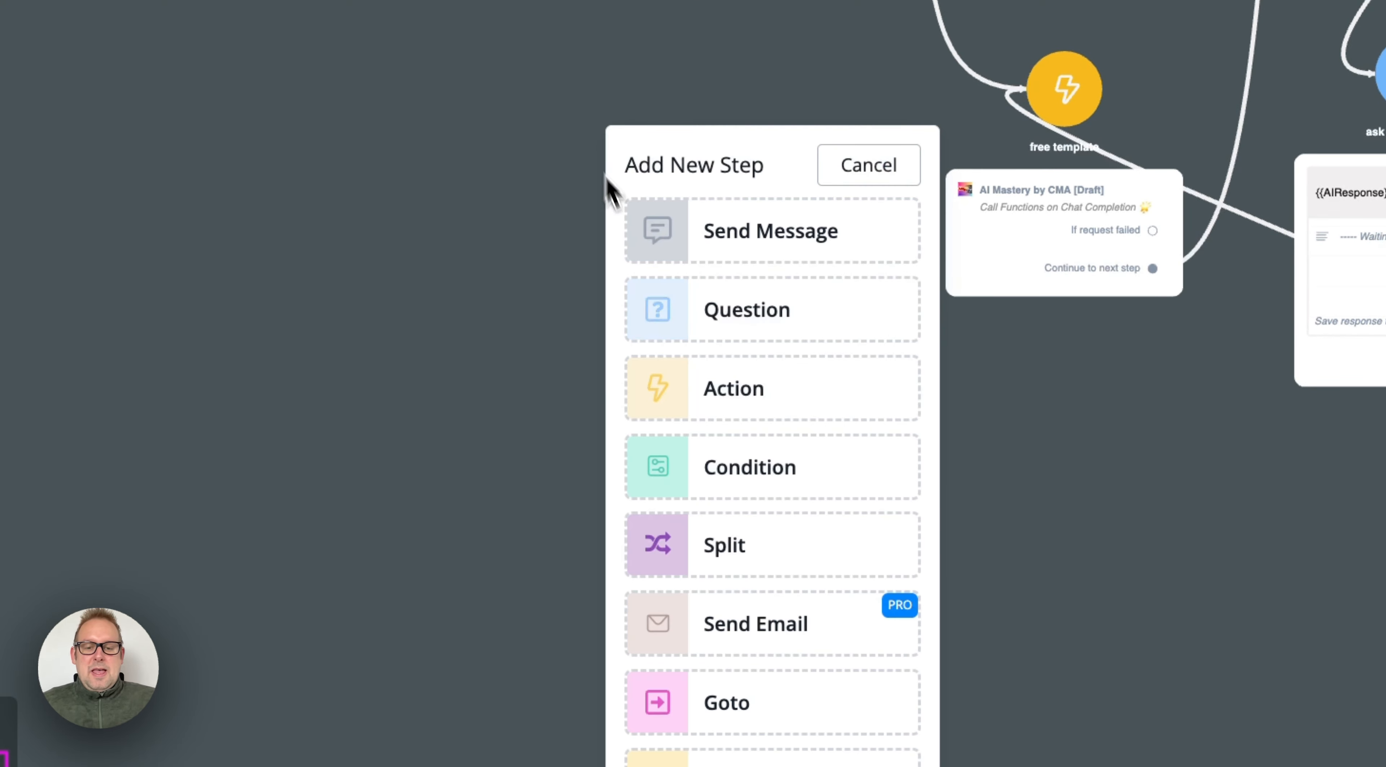
click(785, 393)
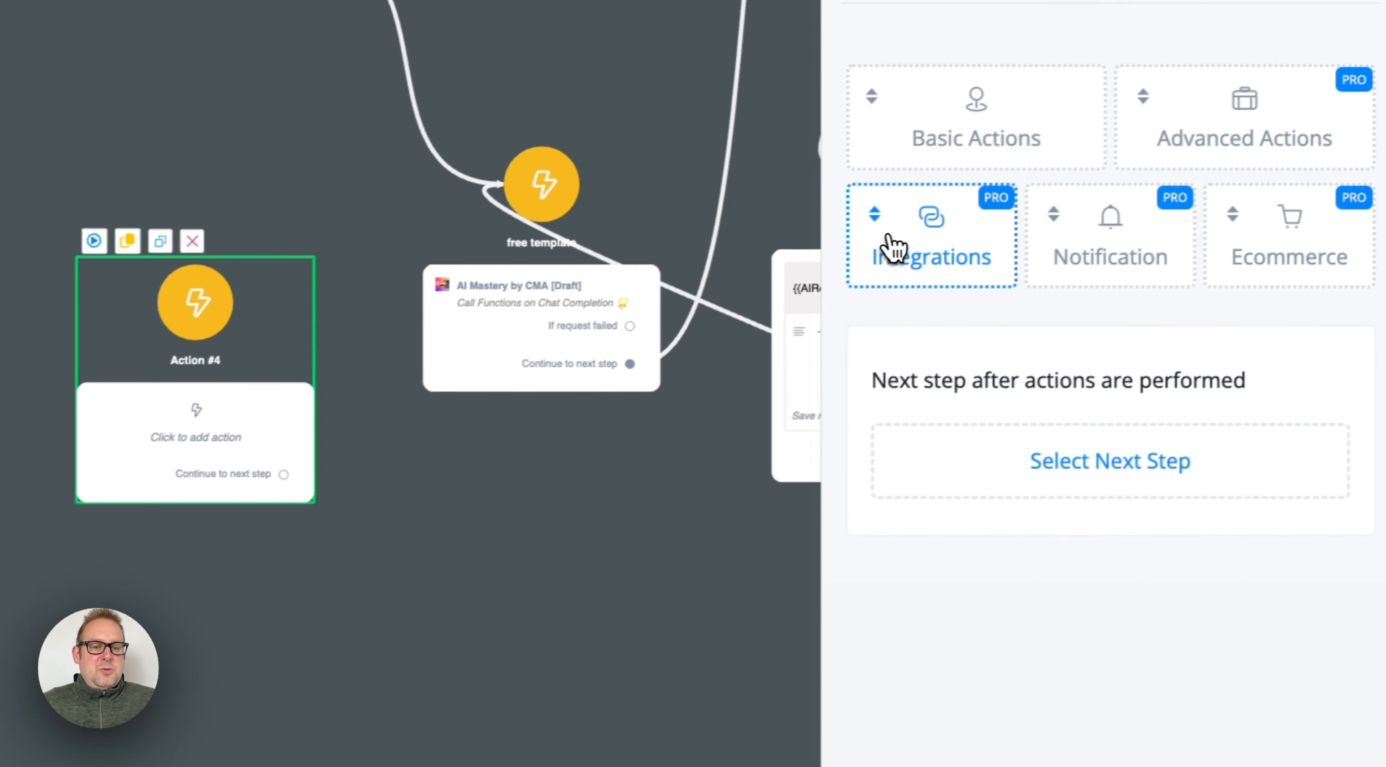
click(891, 248)
scroll(1084, 377, down, 5)
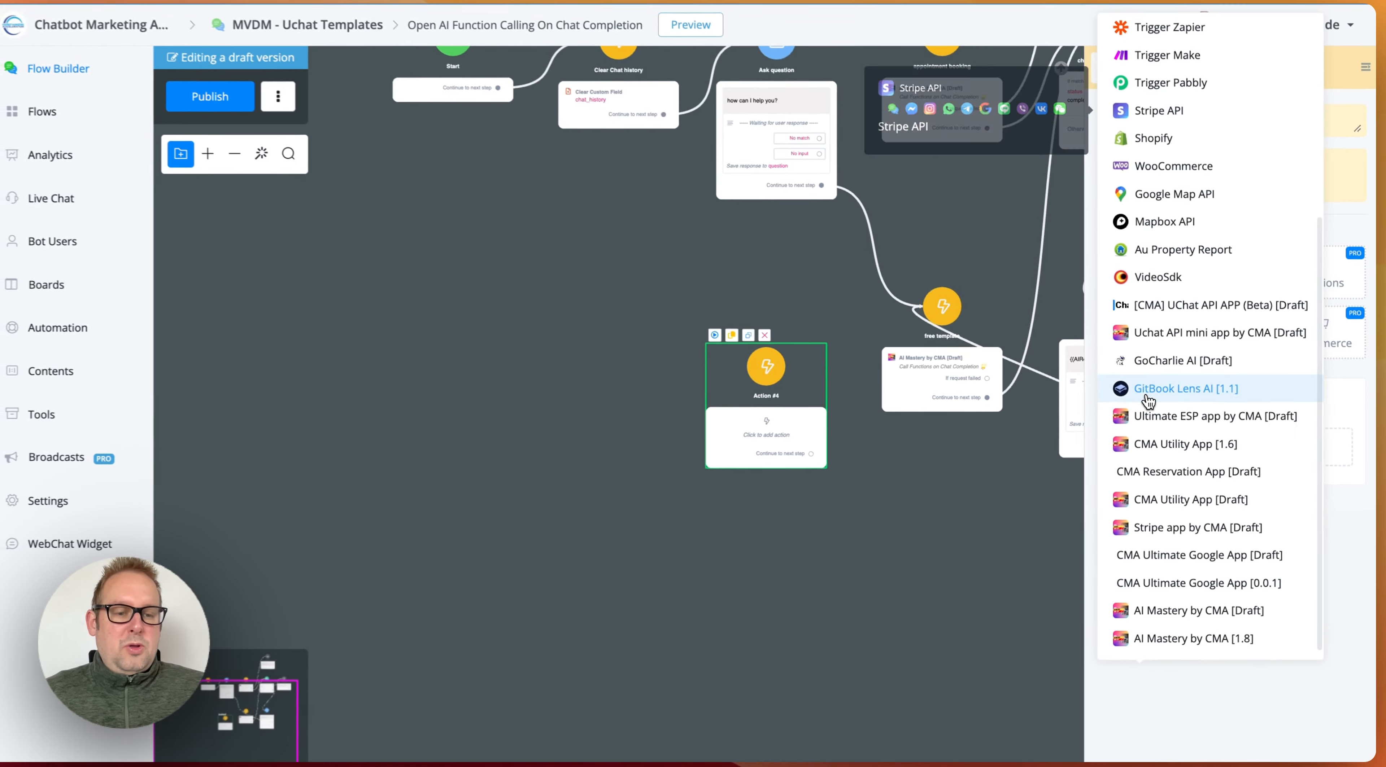
mouse_move(1193, 640)
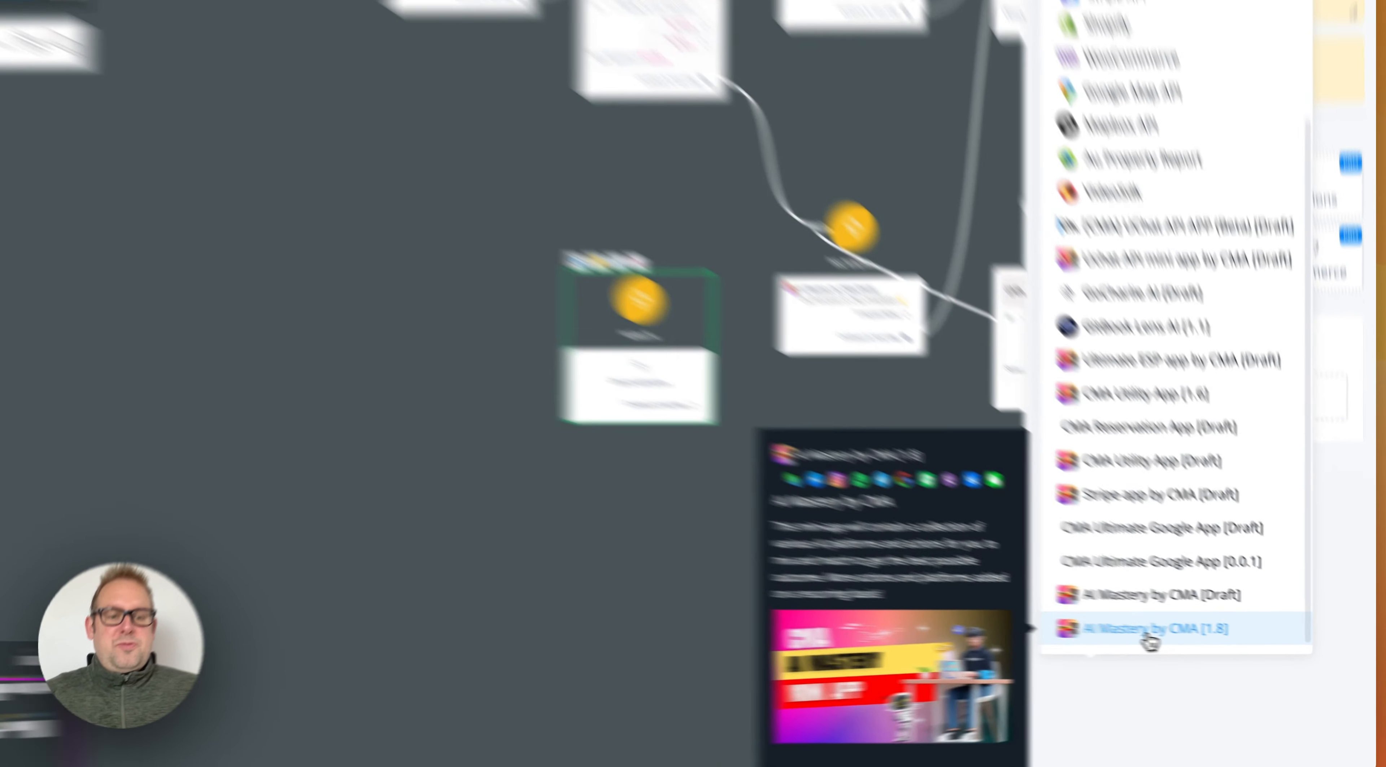
click(1193, 636)
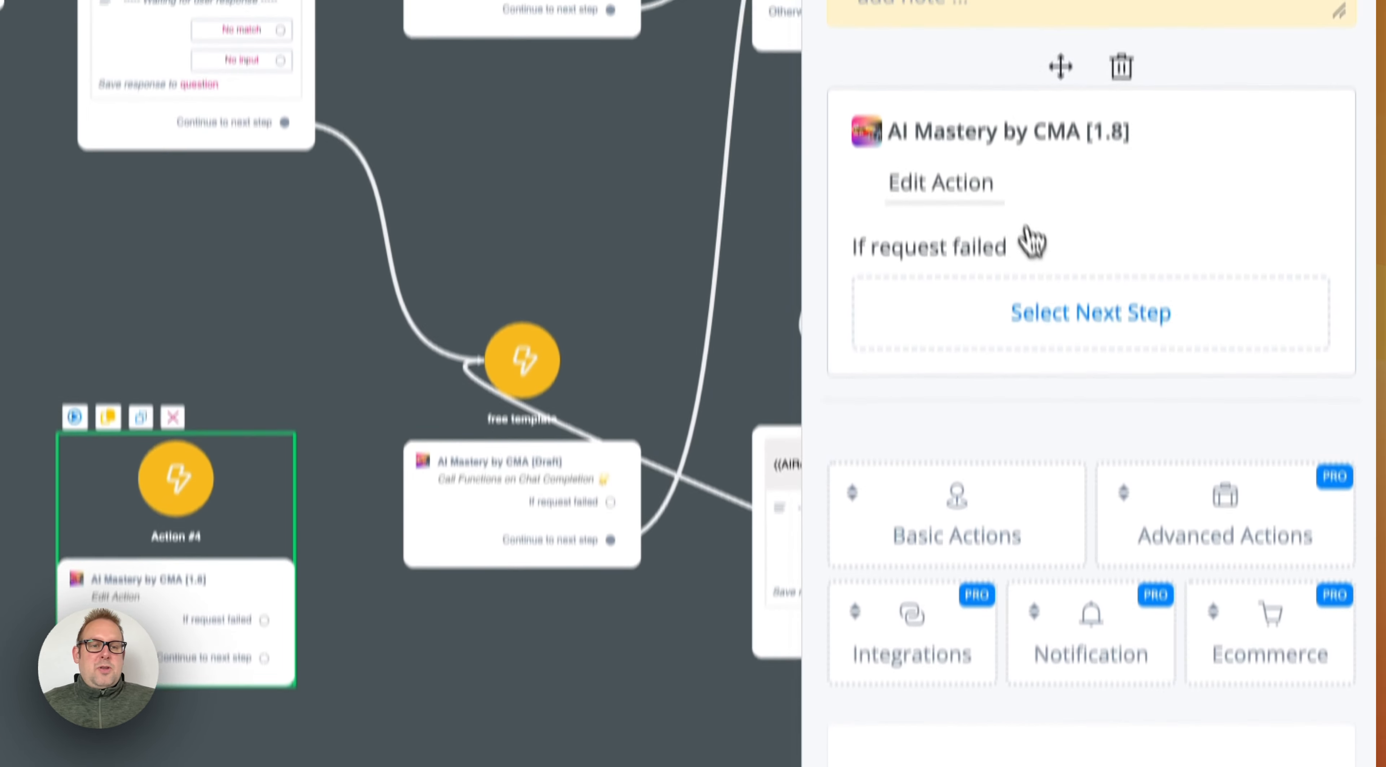
Step: Choose OpenAI's Call Functions on Chat Completion as the new mini app action
click(968, 188)
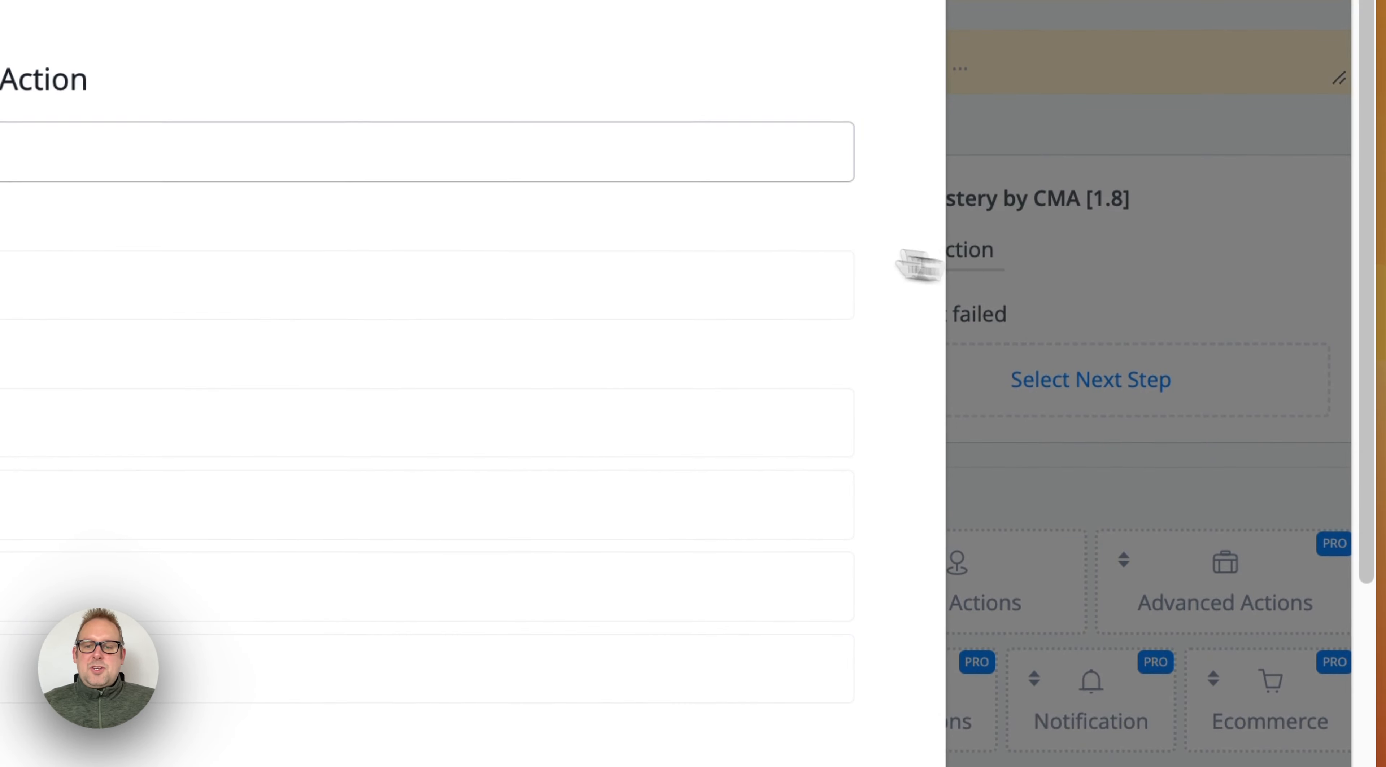
scroll(417, 457, down, 3)
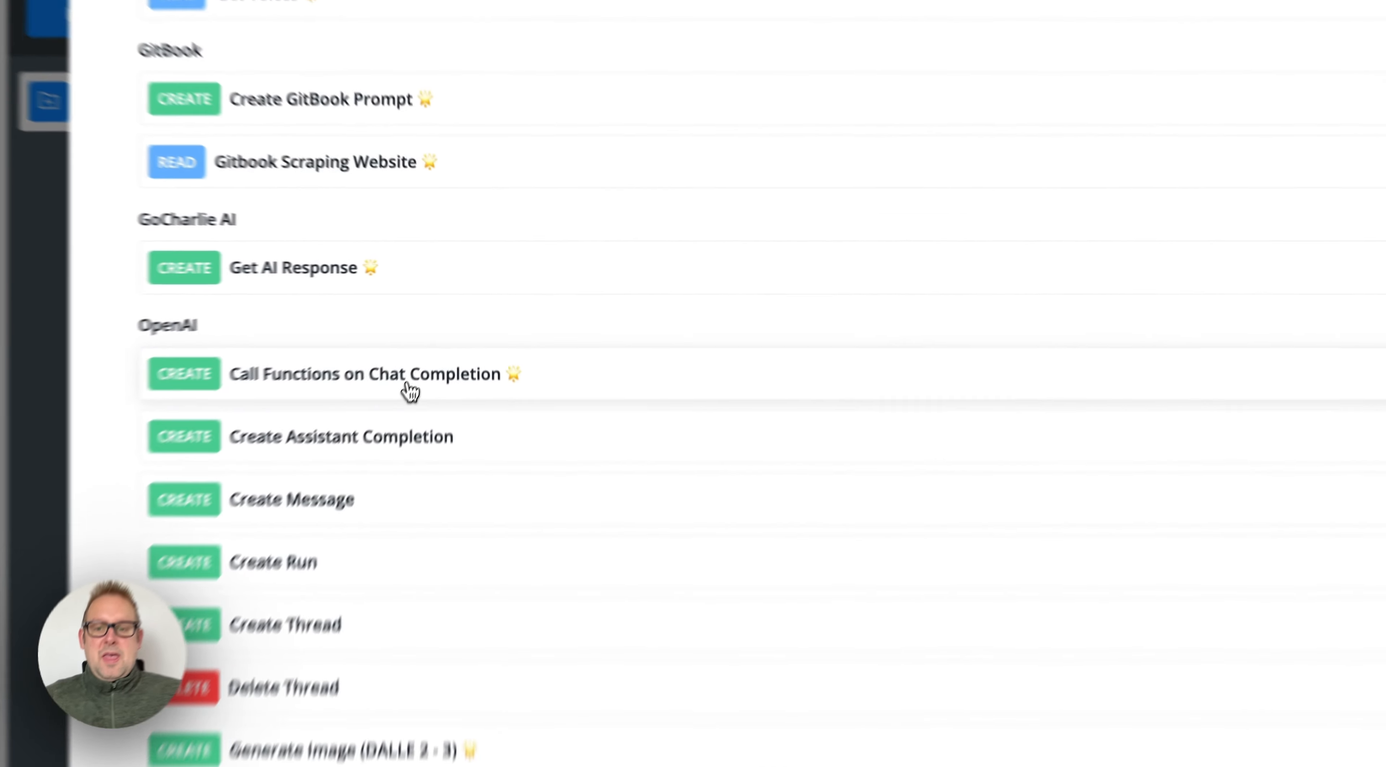
click(435, 349)
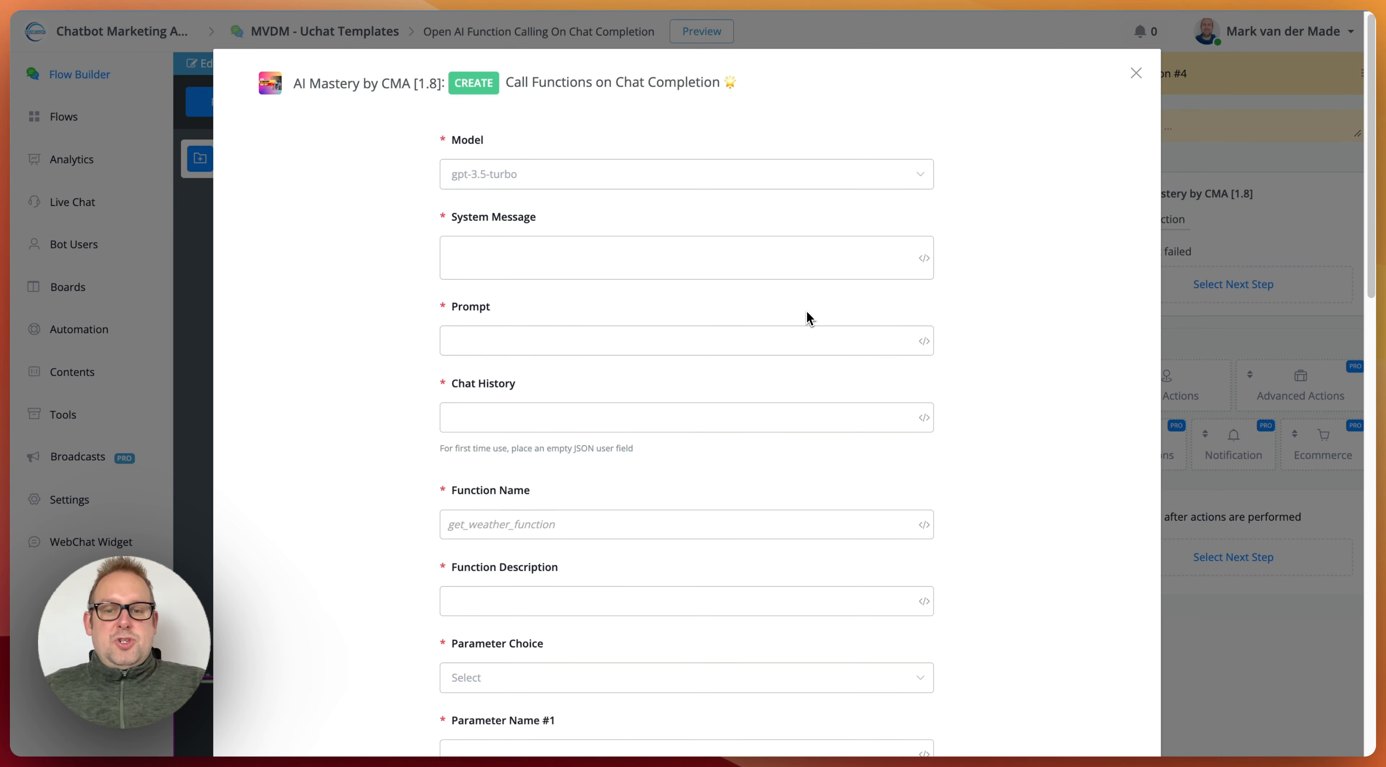
Step: Set the model to gpt-4-1106-preview and leave the action form without saving
click(593, 184)
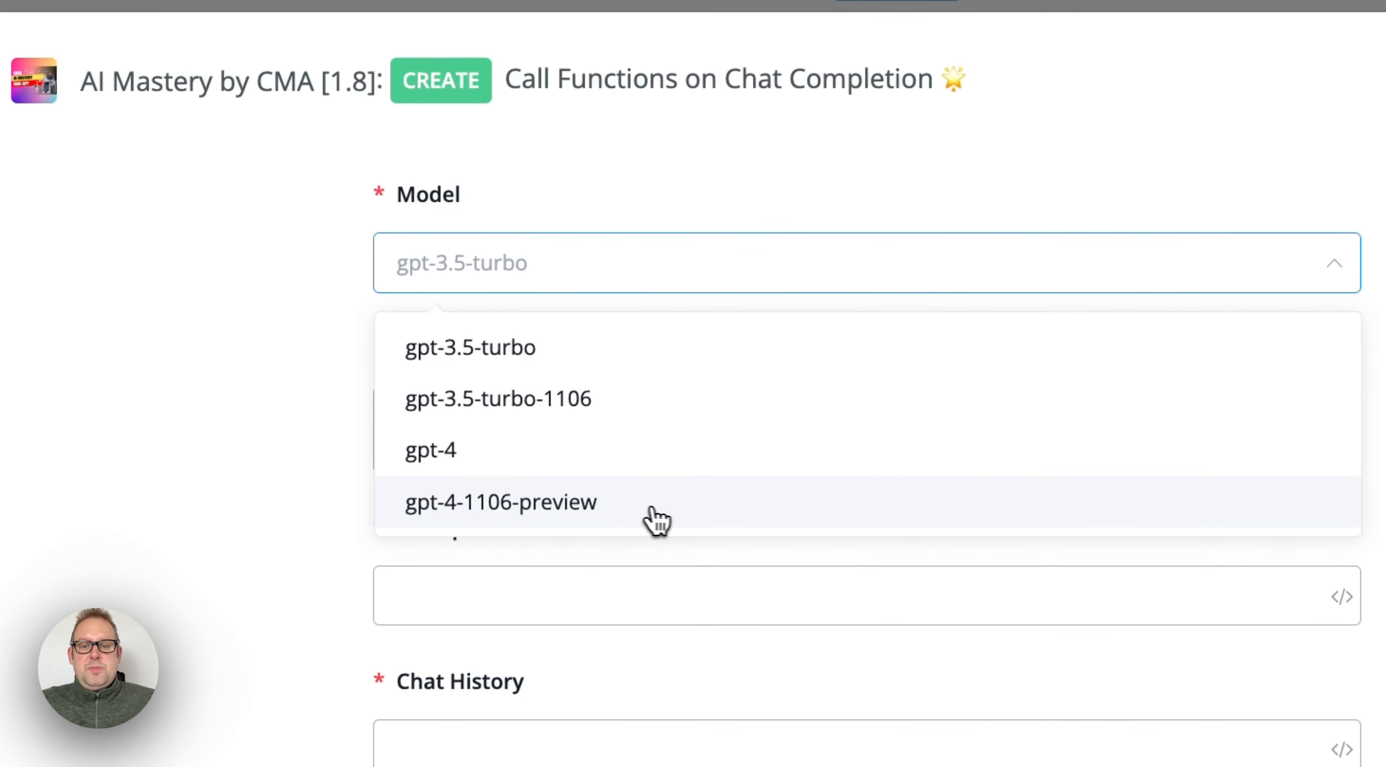
click(656, 519)
click(700, 464)
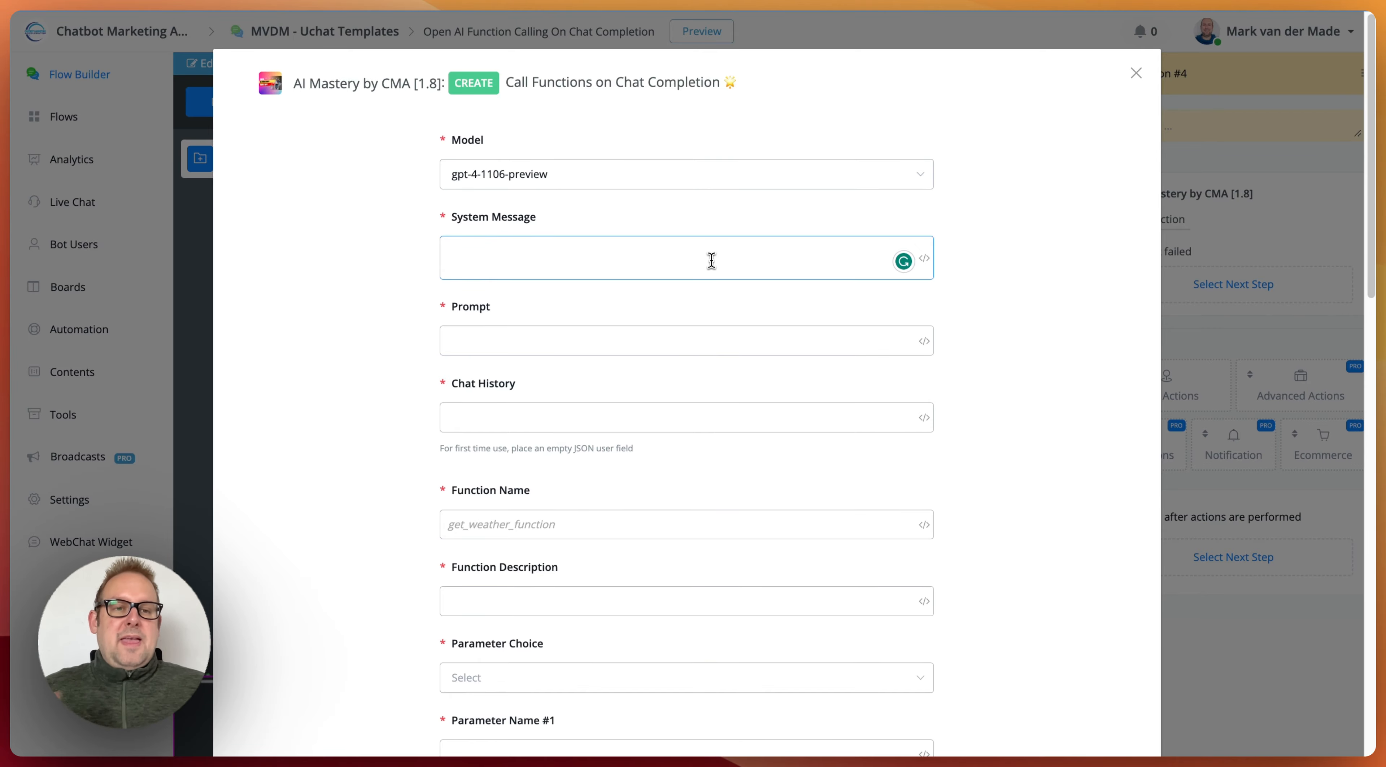
scroll(1067, 522, down, 15)
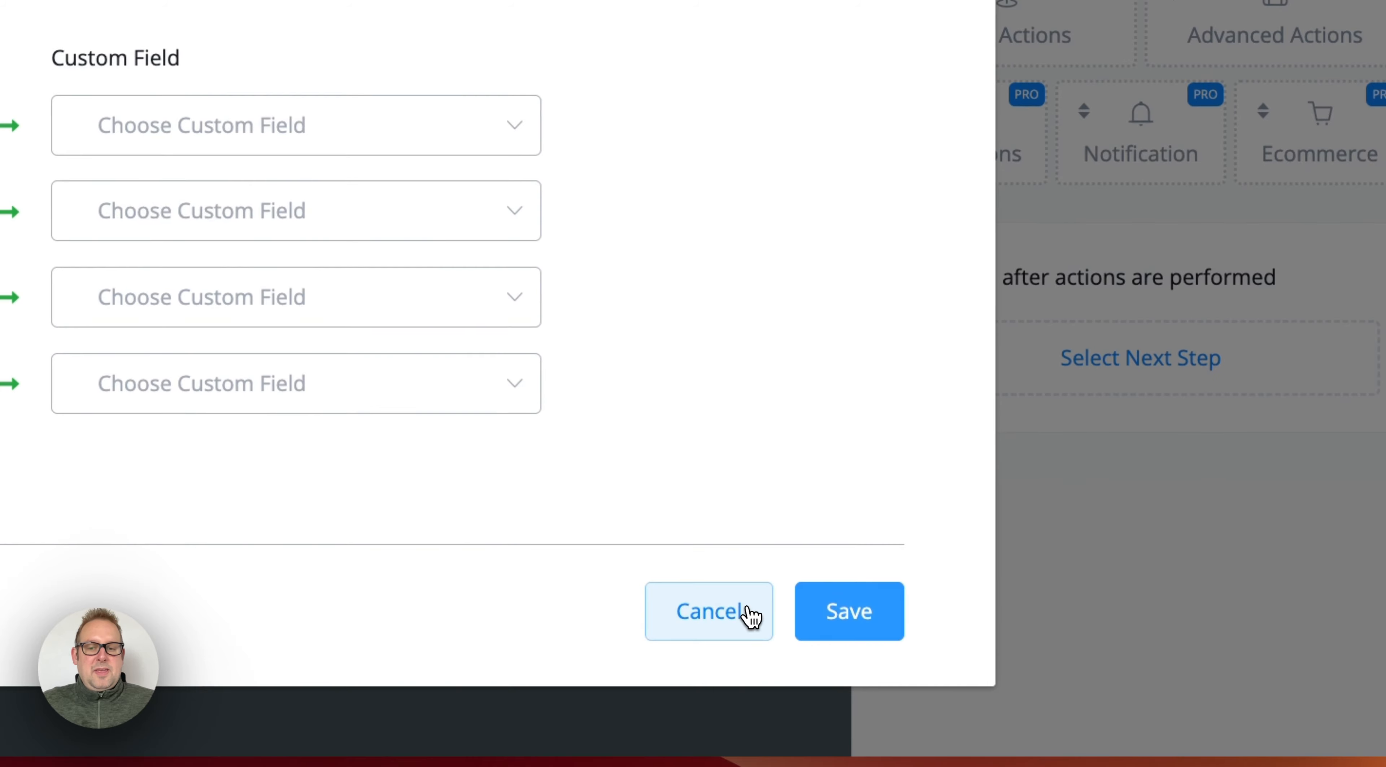
click(749, 616)
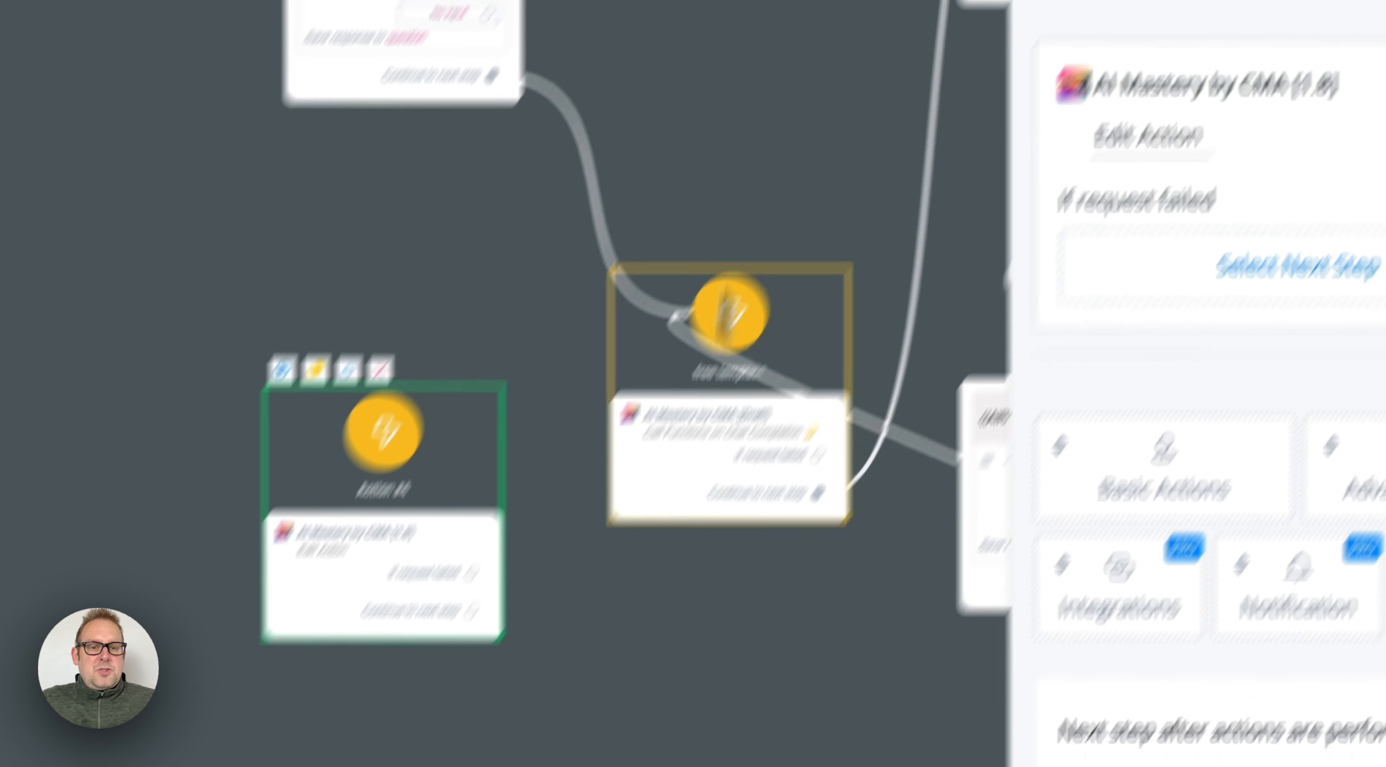
Step: Copy the entire system message from the Call Functions on Chat Completion action in the "free template" step
click(726, 317)
click(558, 134)
click(1060, 453)
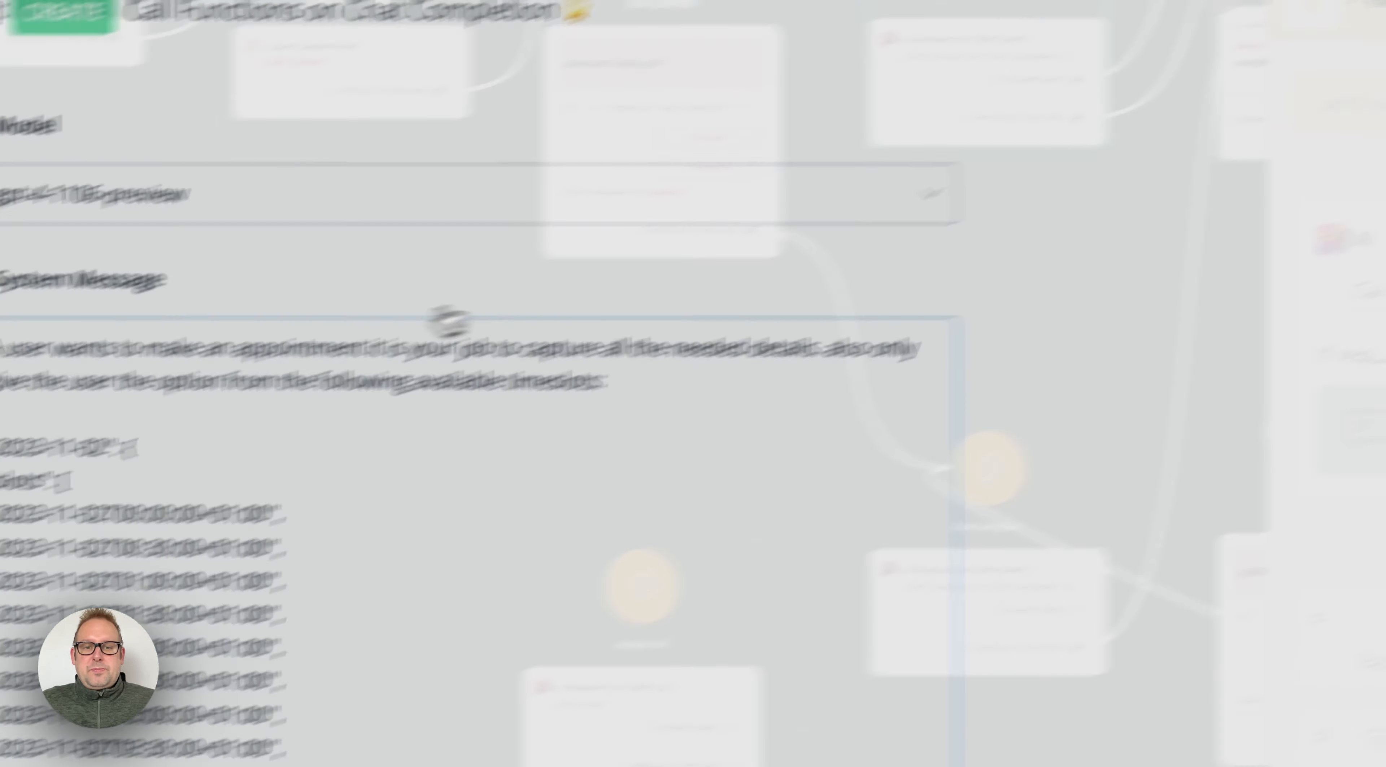
click(171, 475)
key(super+a)
scroll(736, 496, down, 10)
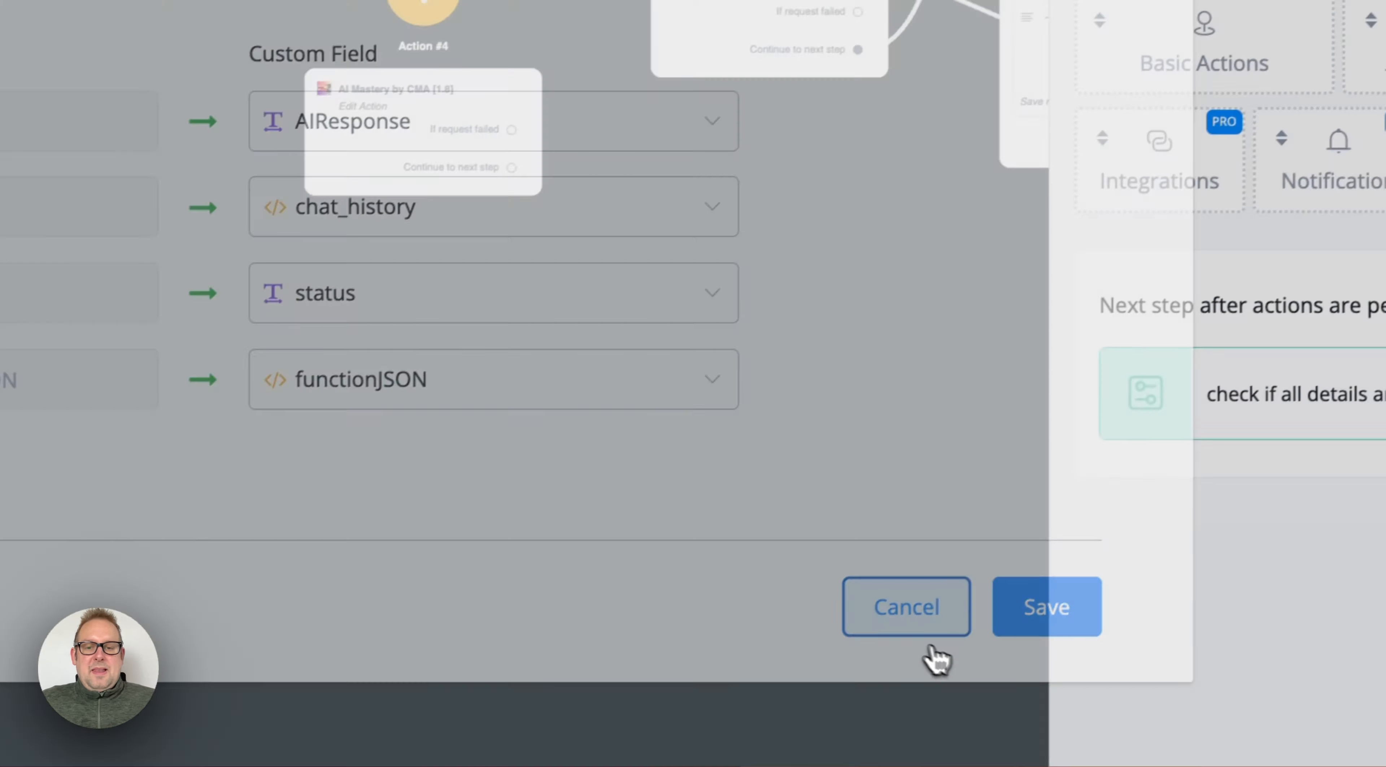
click(696, 736)
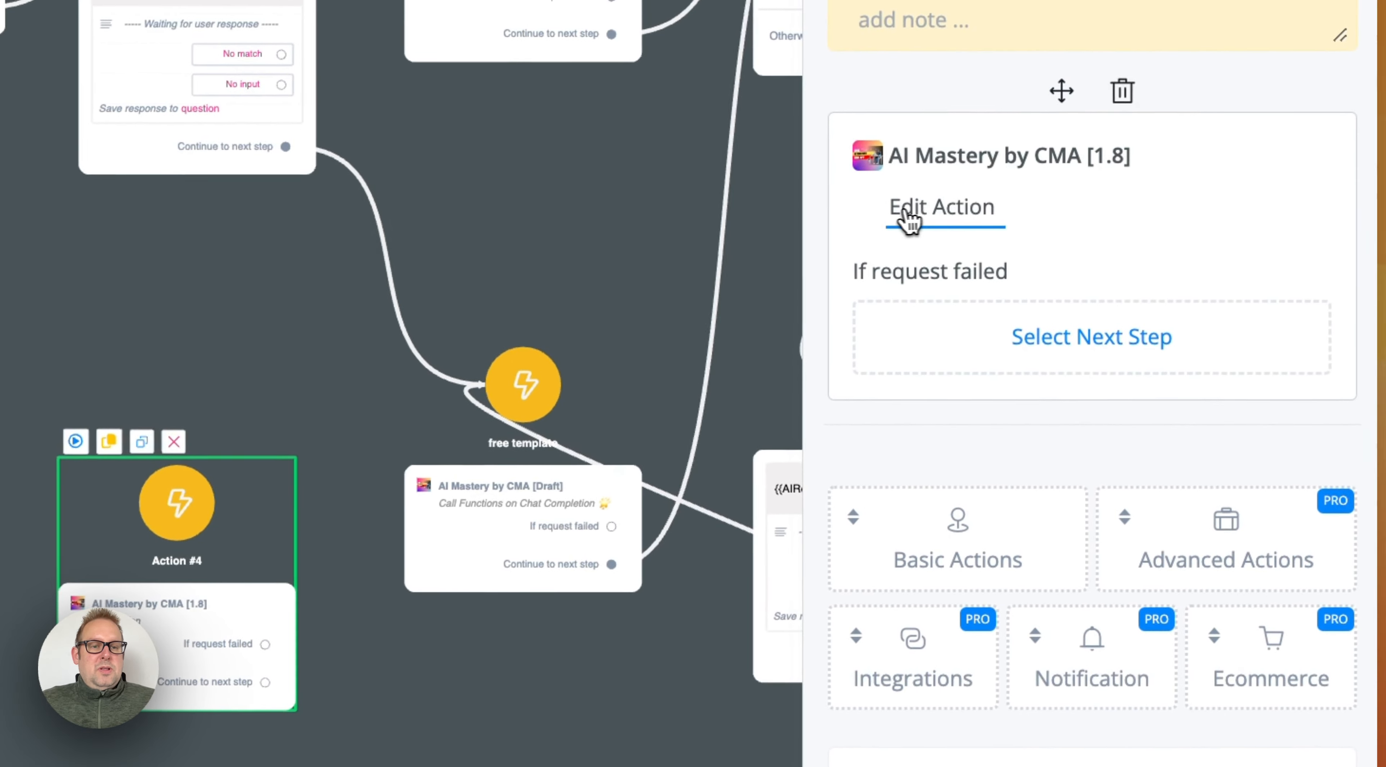
Step: Reopen Call Functions on Chat Completion in the new Action step and paste the copied appointment instructions and timeslots as its System Message
click(1140, 110)
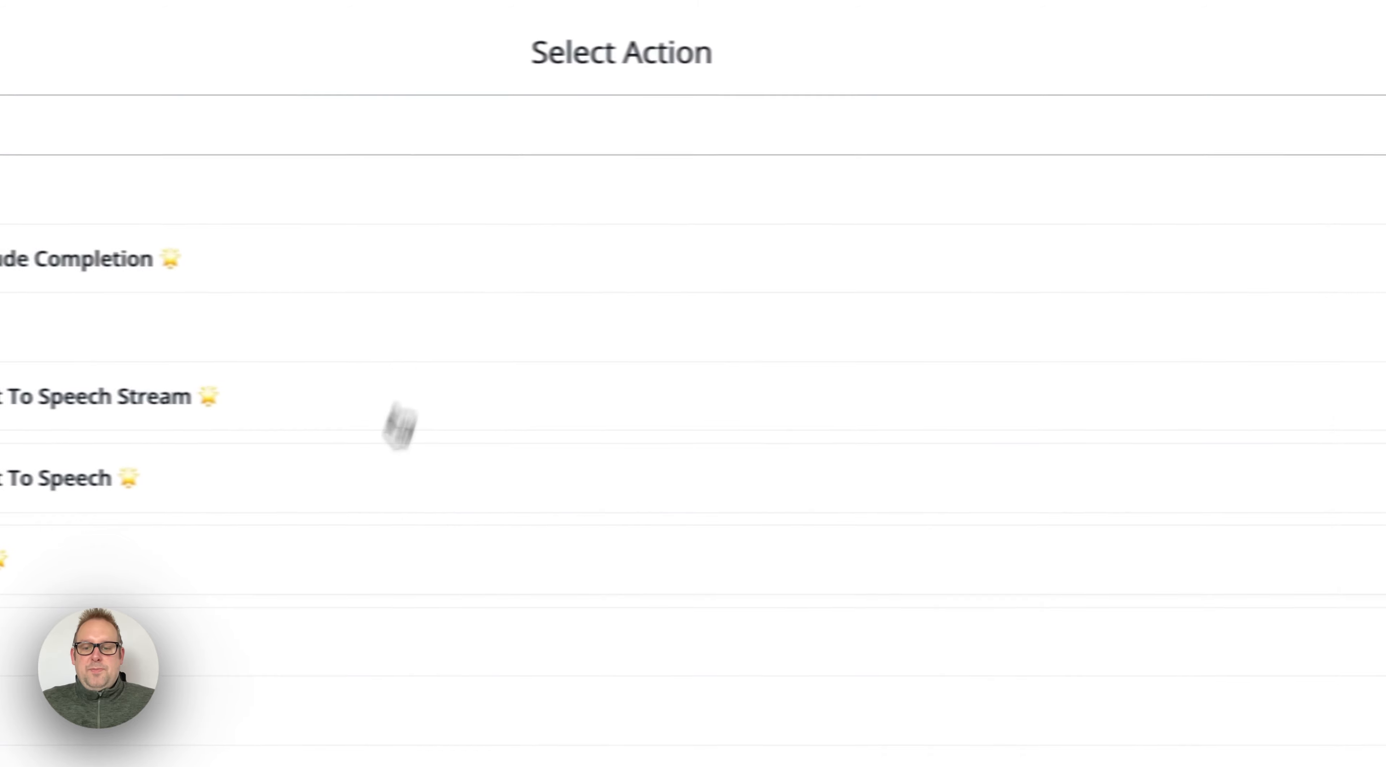
scroll(399, 426, down, 5)
click(387, 614)
scroll(702, 186, up, 10)
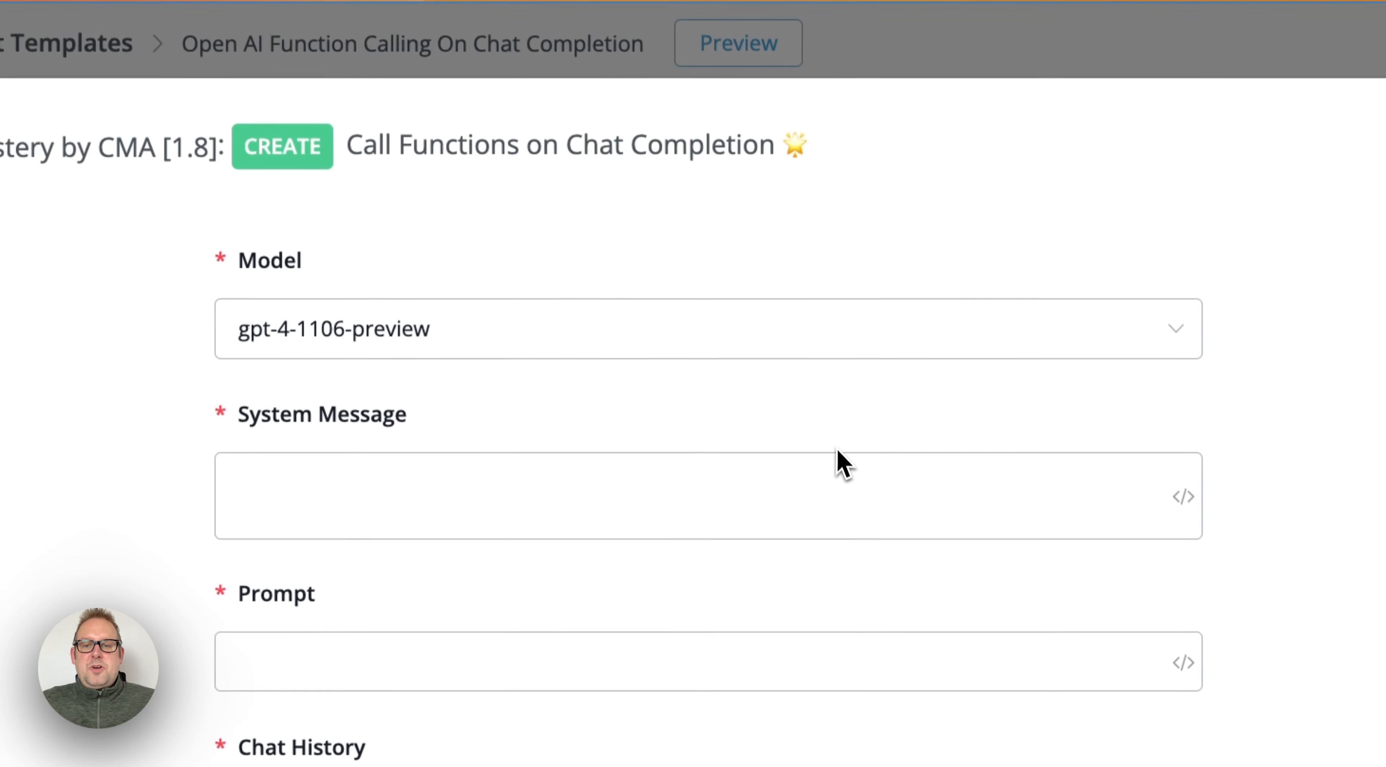
click(569, 542)
key(ctrl+v)
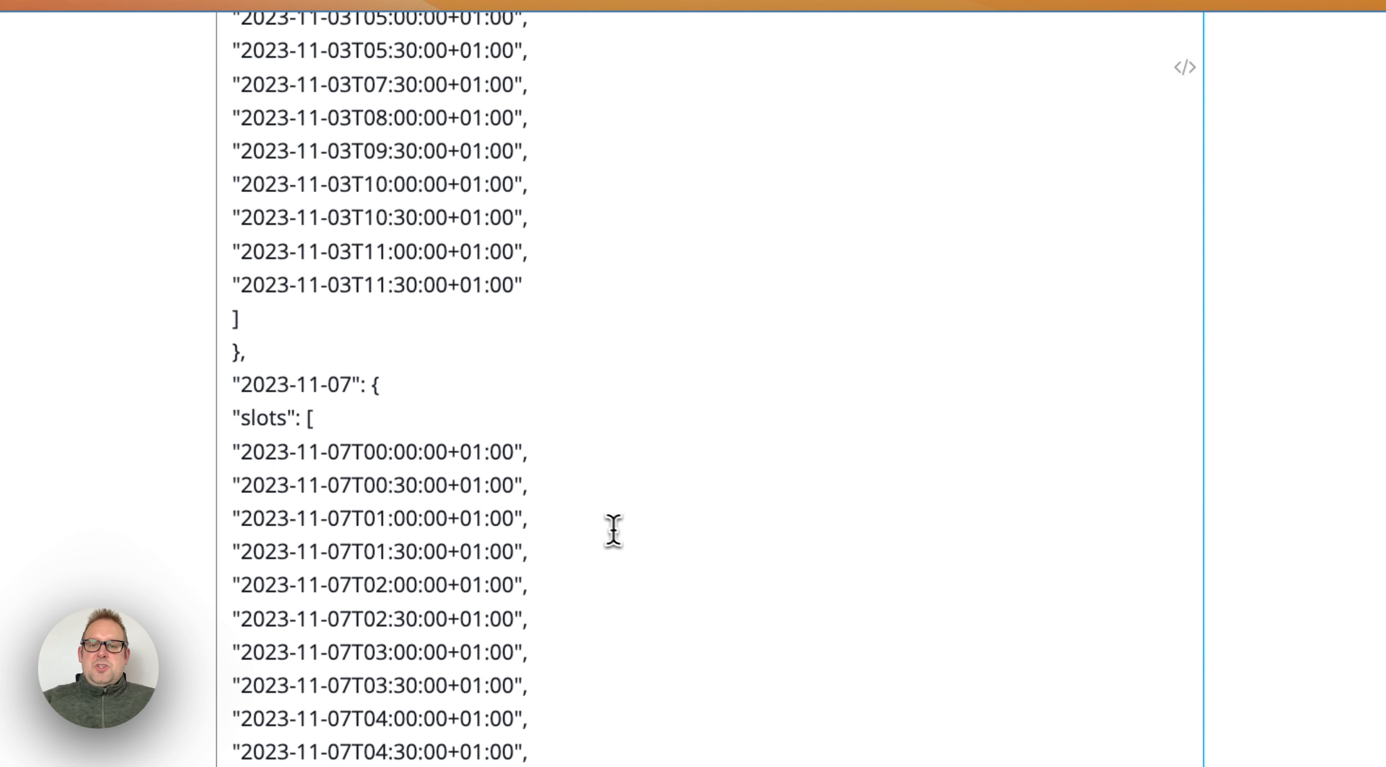
scroll(613, 531, down, 3)
scroll(767, 588, up, 10)
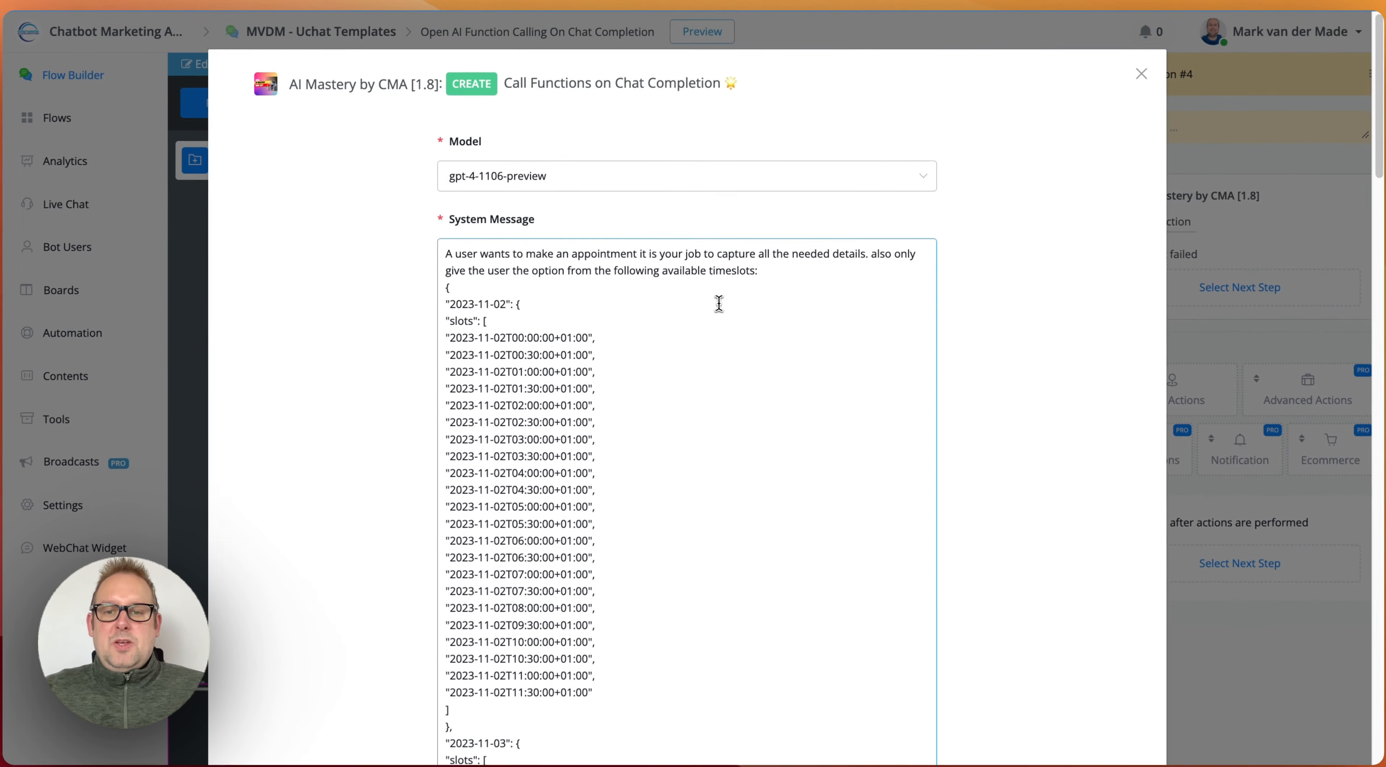
Step: Set the Prompt to the Last Text Input variable
scroll(719, 303, down, 15)
click(653, 285)
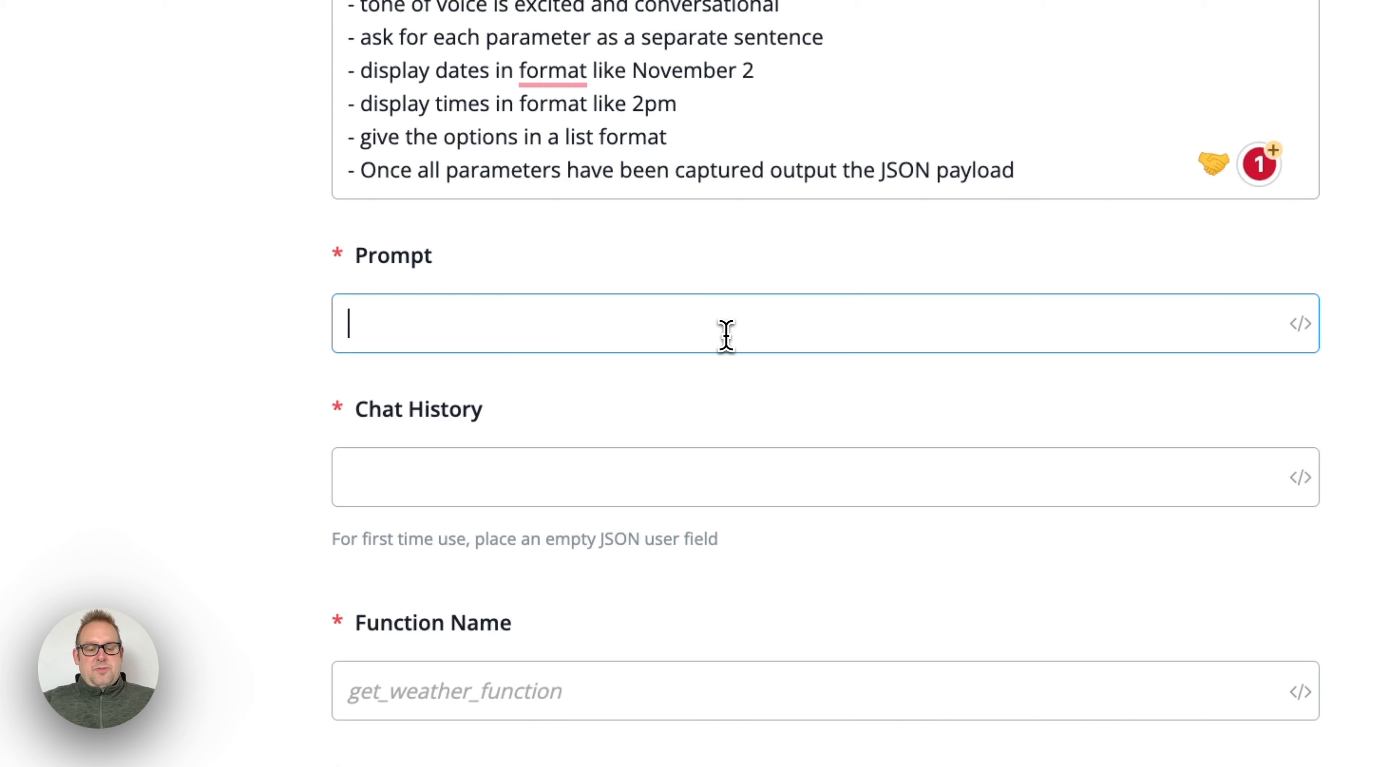
text({{las)
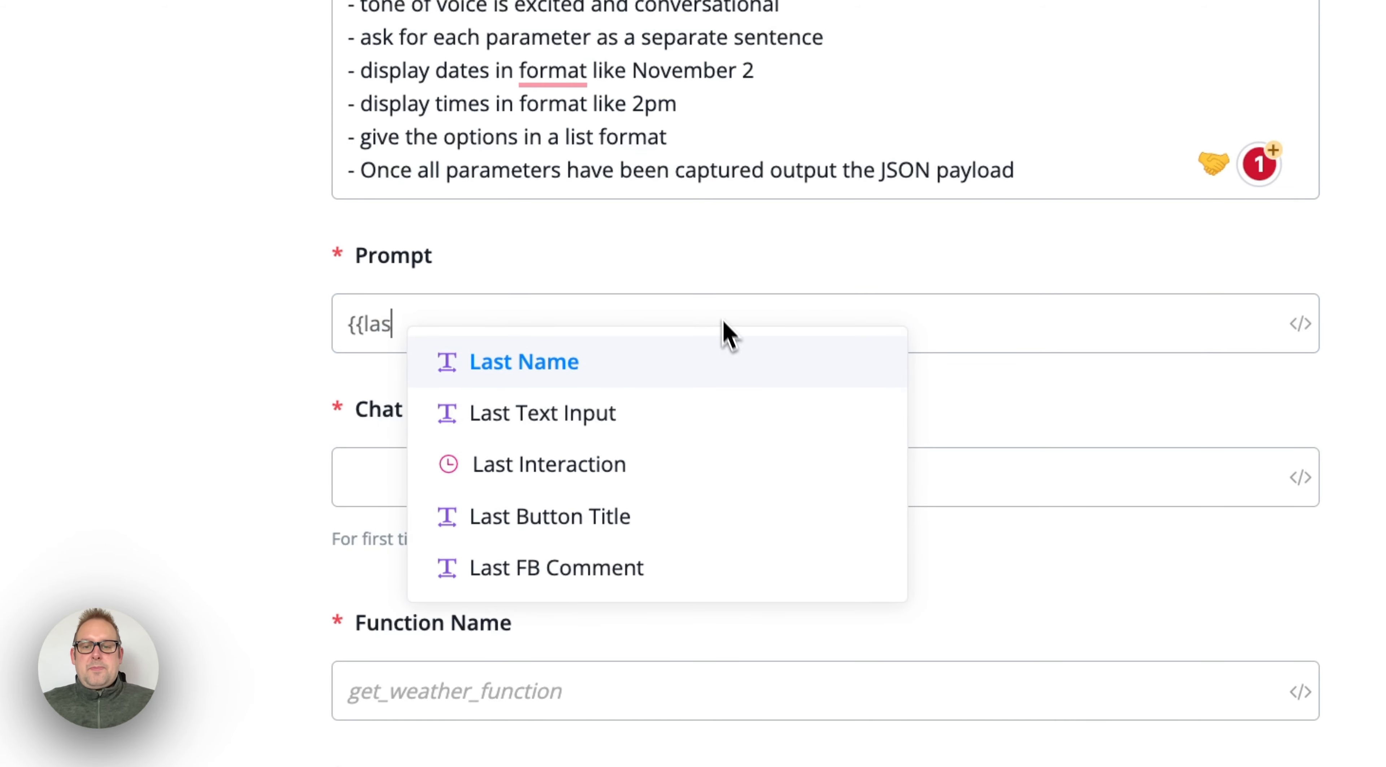
click(677, 413)
Step: Set Chat History to the chat_history JSON field with the root path $
click(668, 474)
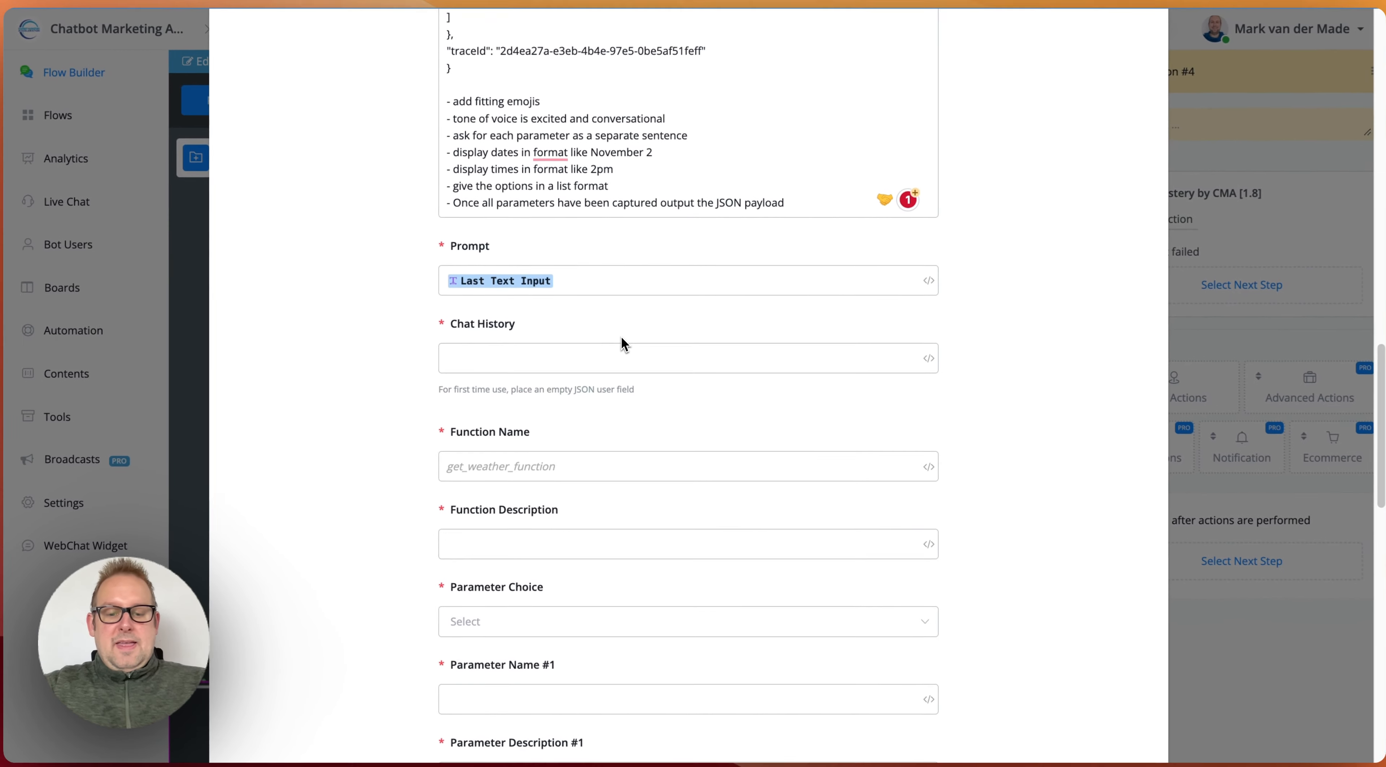
text({{chat)
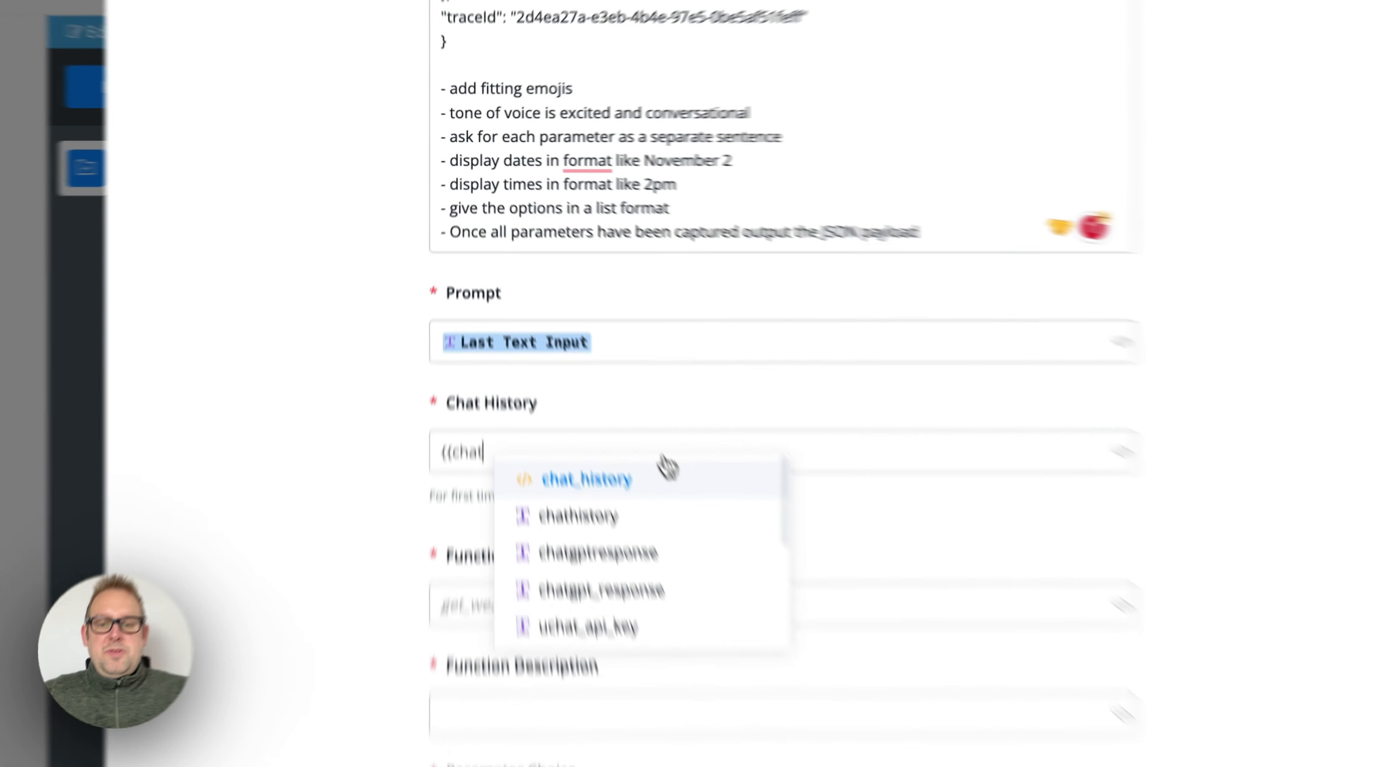
click(600, 372)
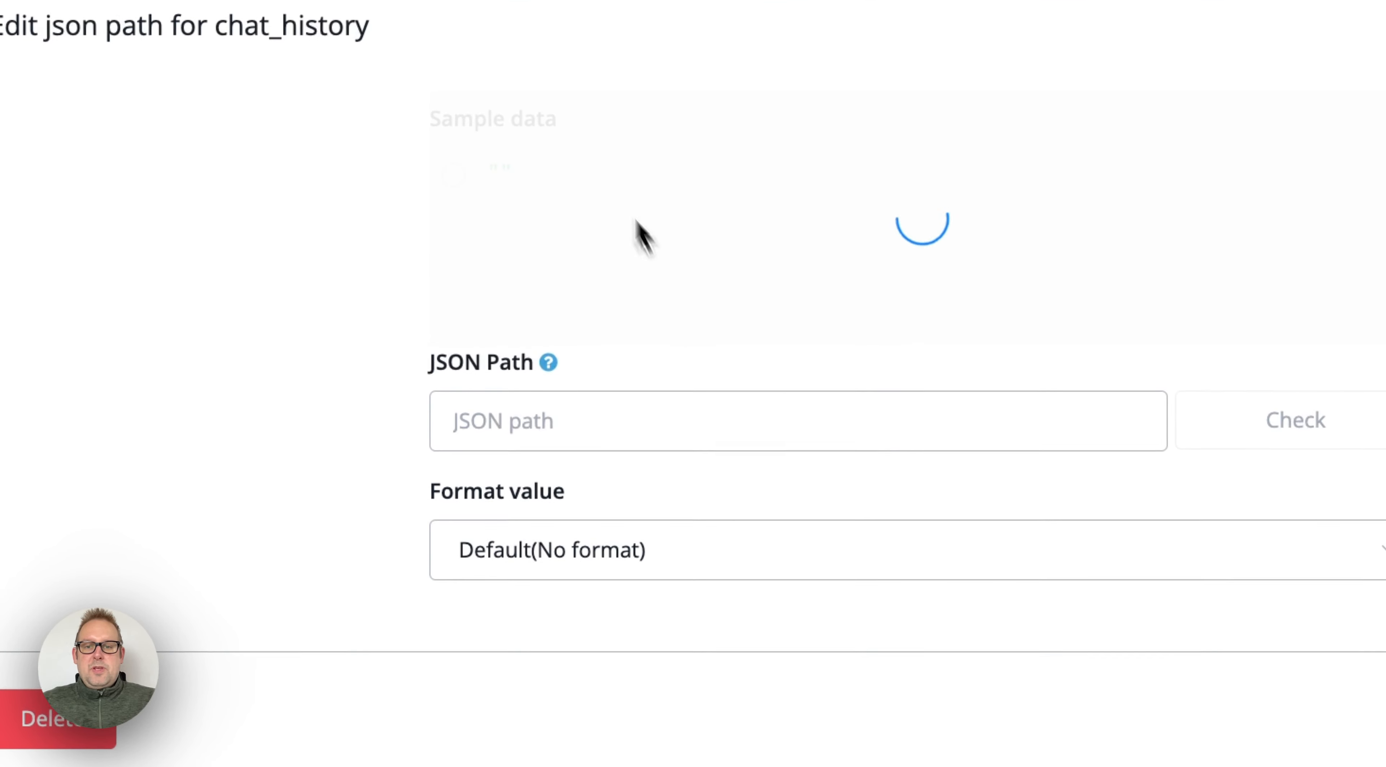
click(457, 176)
click(1085, 393)
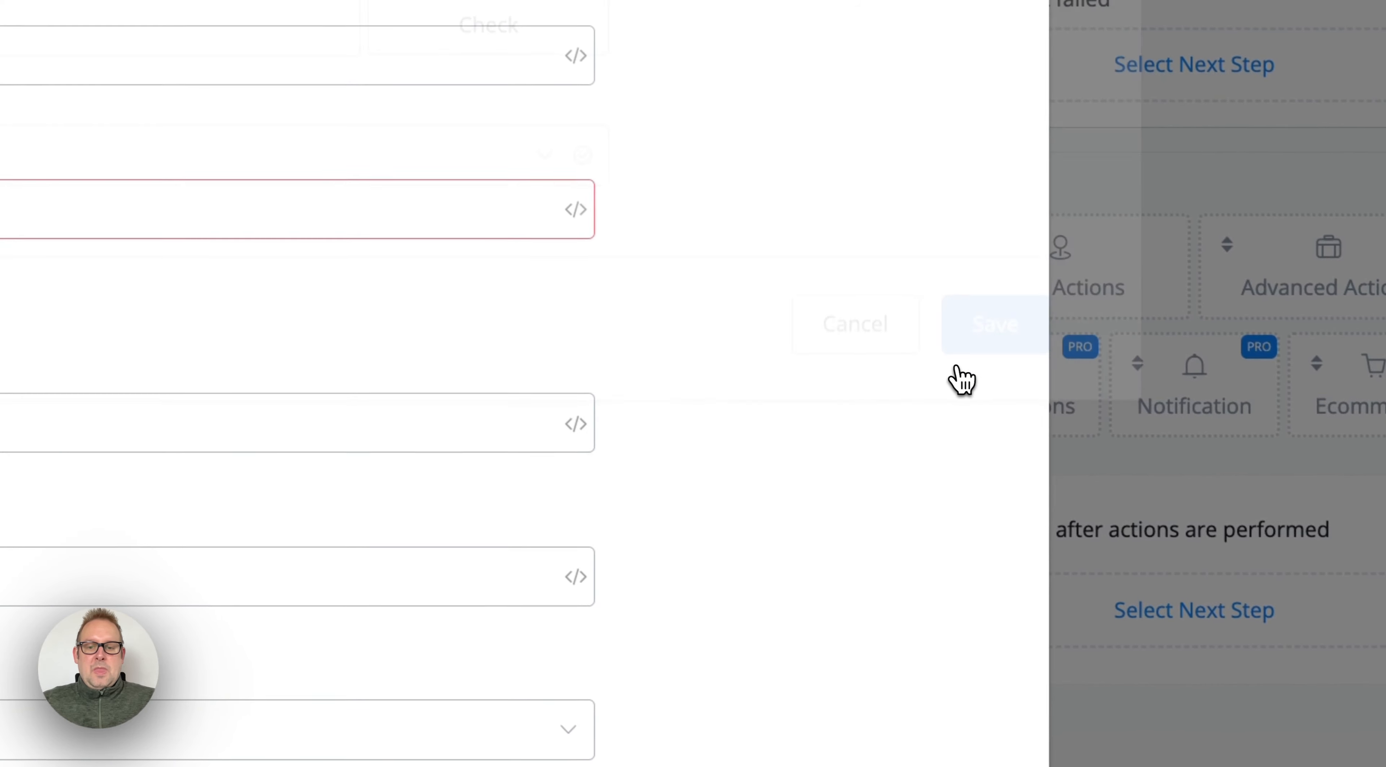
Step: Name the function appointment_booking
scroll(483, 514, down, 5)
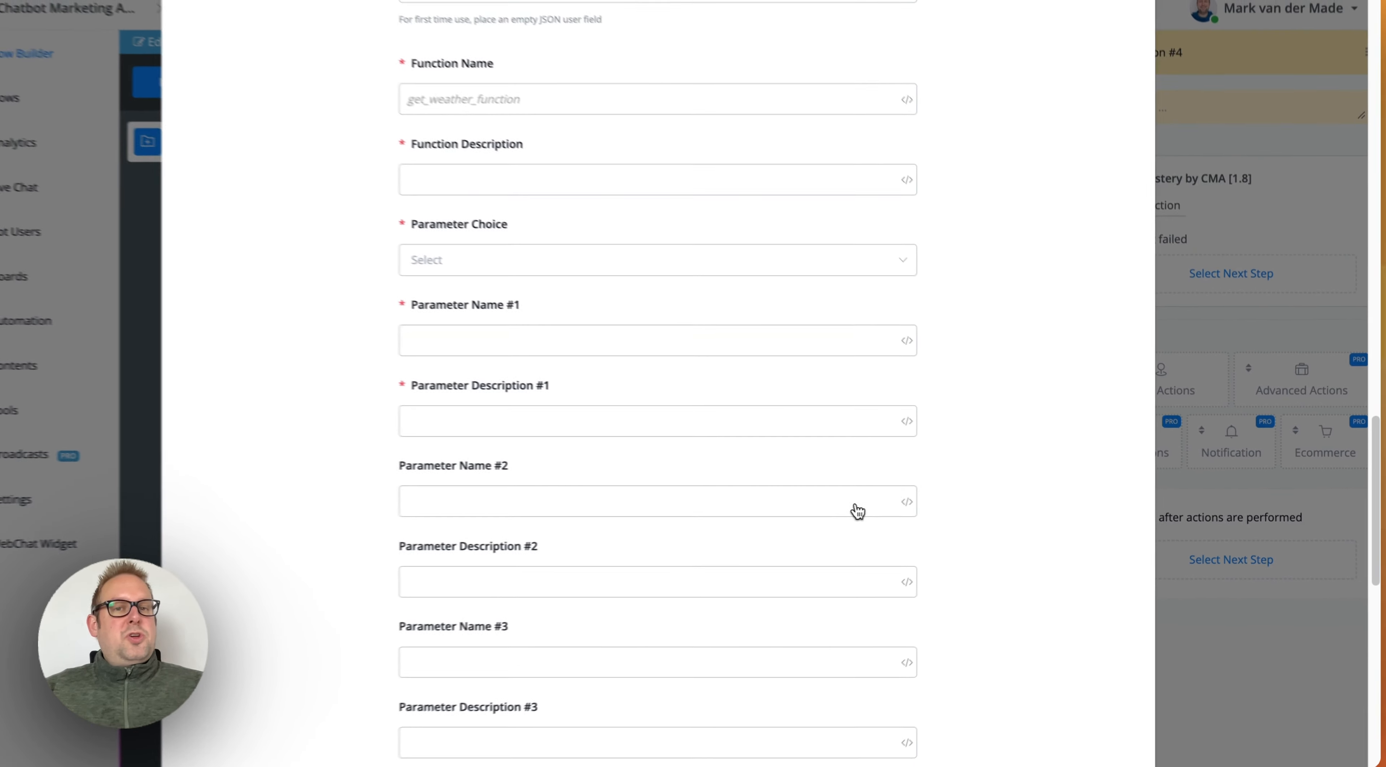
click(856, 509)
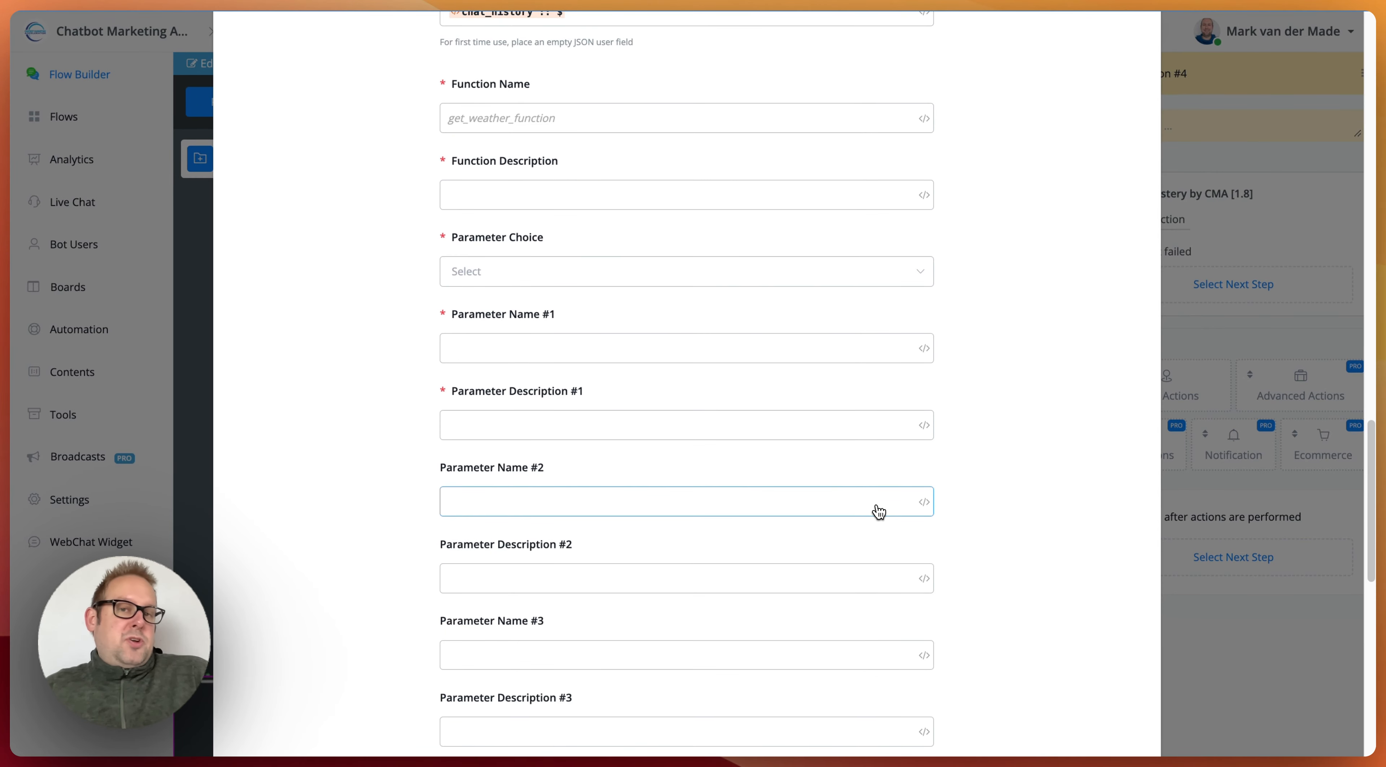
click(748, 118)
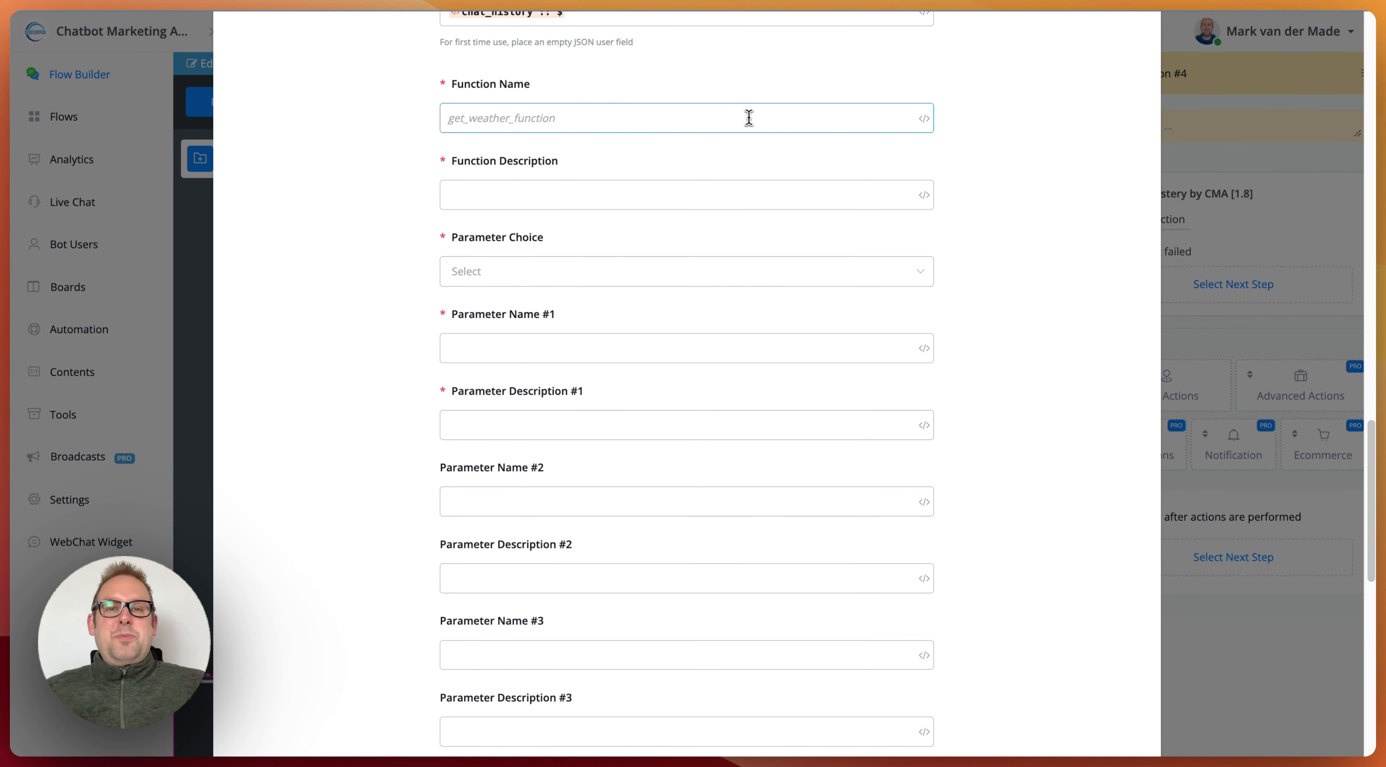
text(appoint)
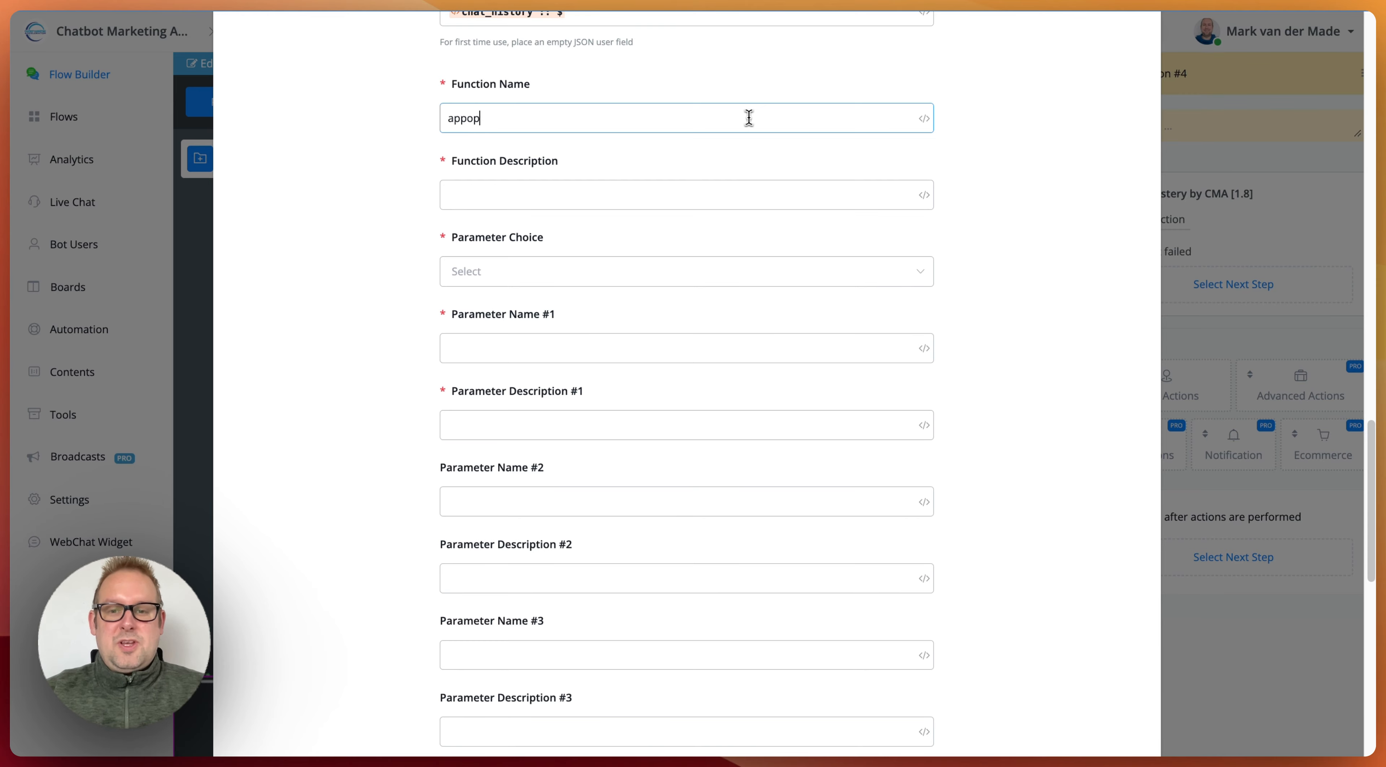
key(BackSpace)
key(BackSpace)
key(BackSpace)
text(int)
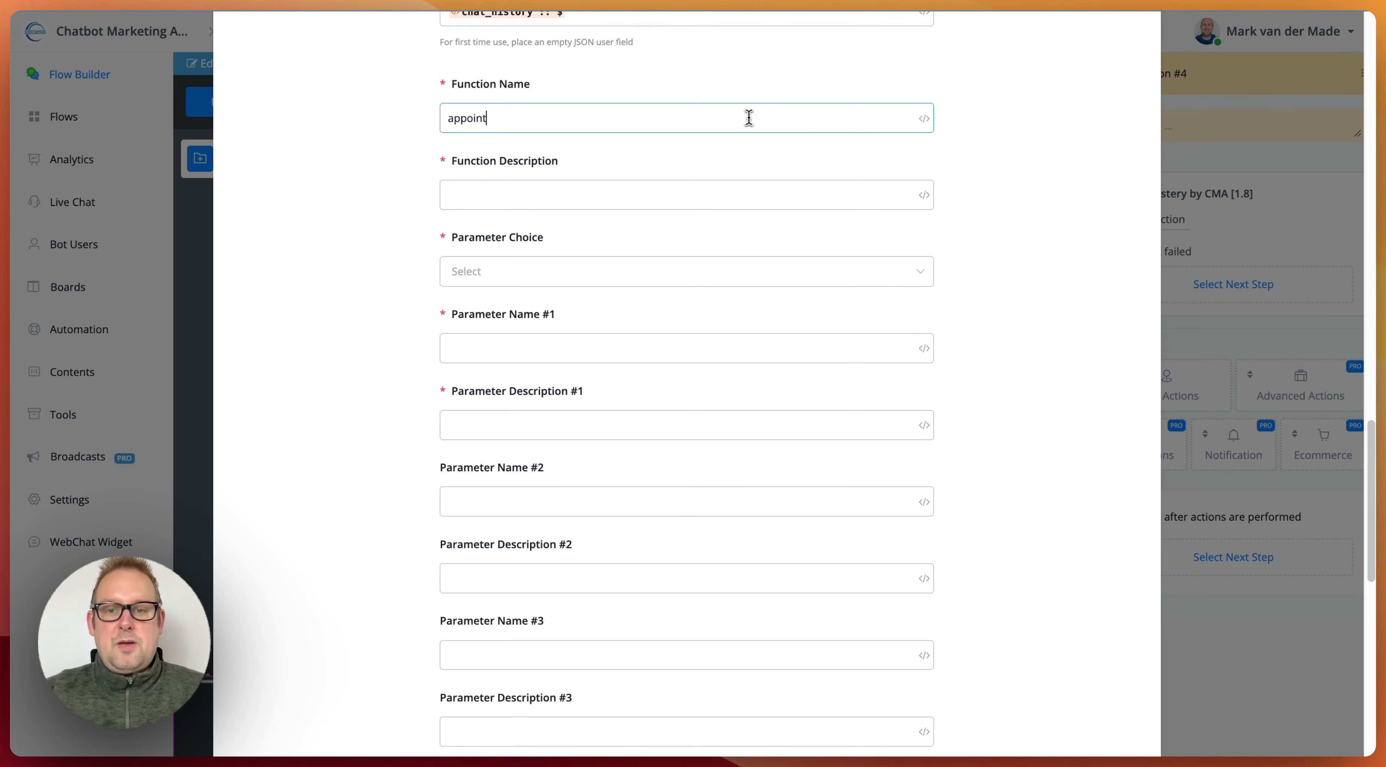
text(ment_booking)
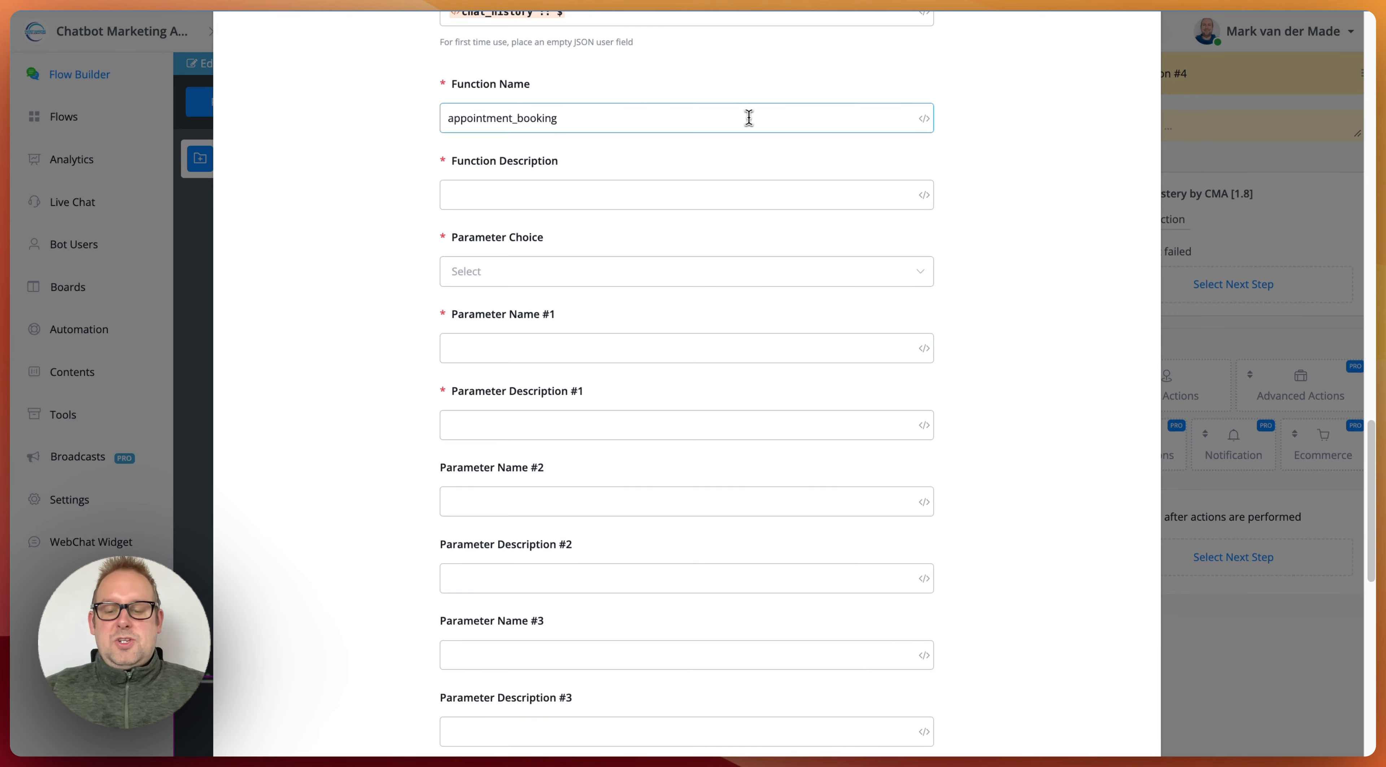
Step: Set the Function Description to "Collect all needed parameter to create a successful appointment"
key(Tab)
text(Collect all )
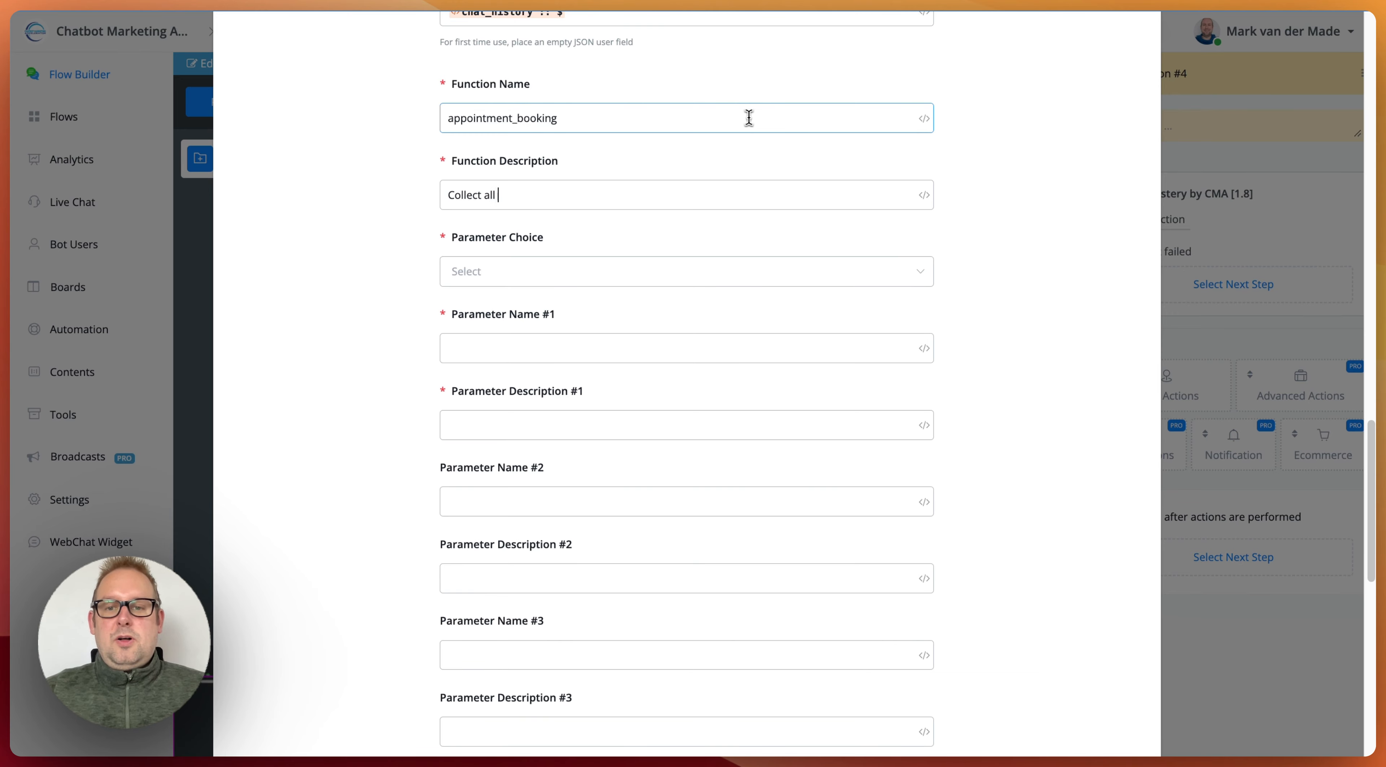
text(needed)
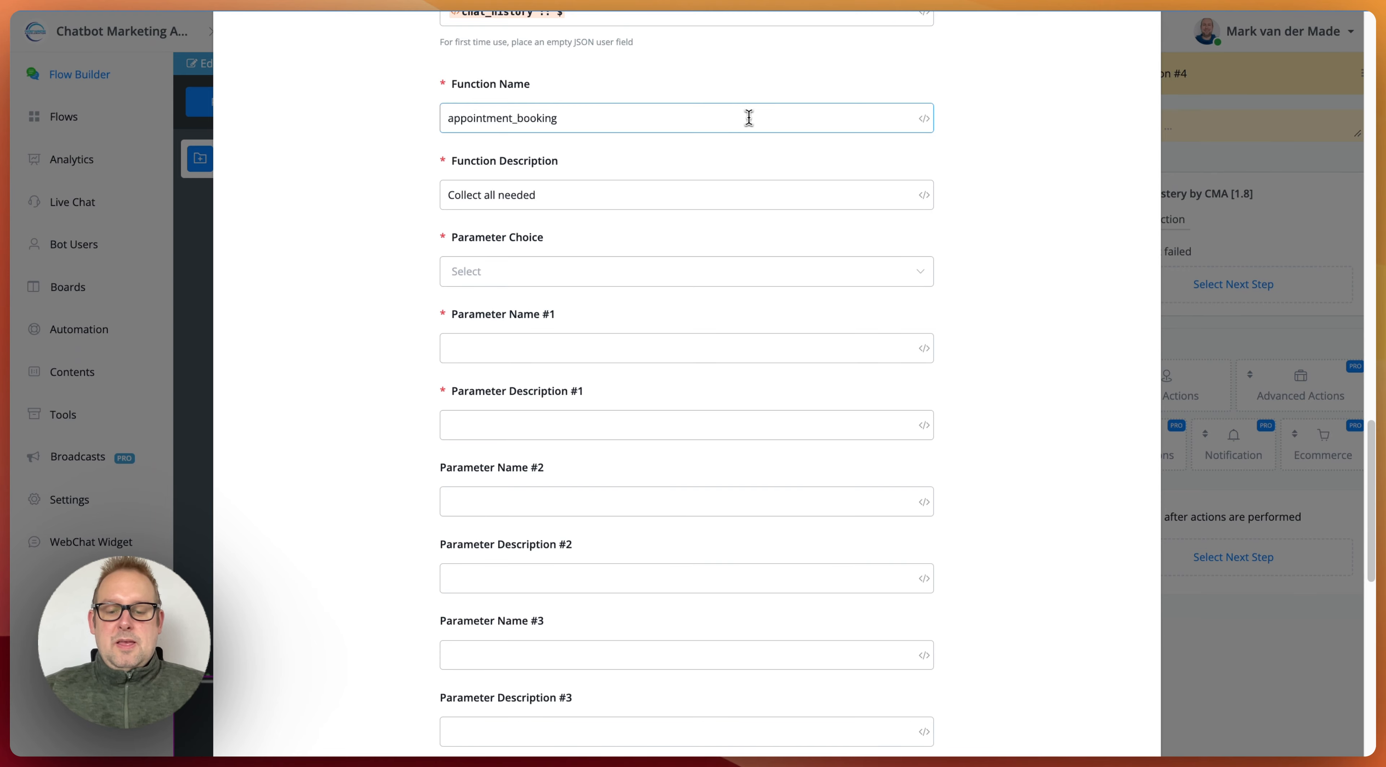
text( parameter t)
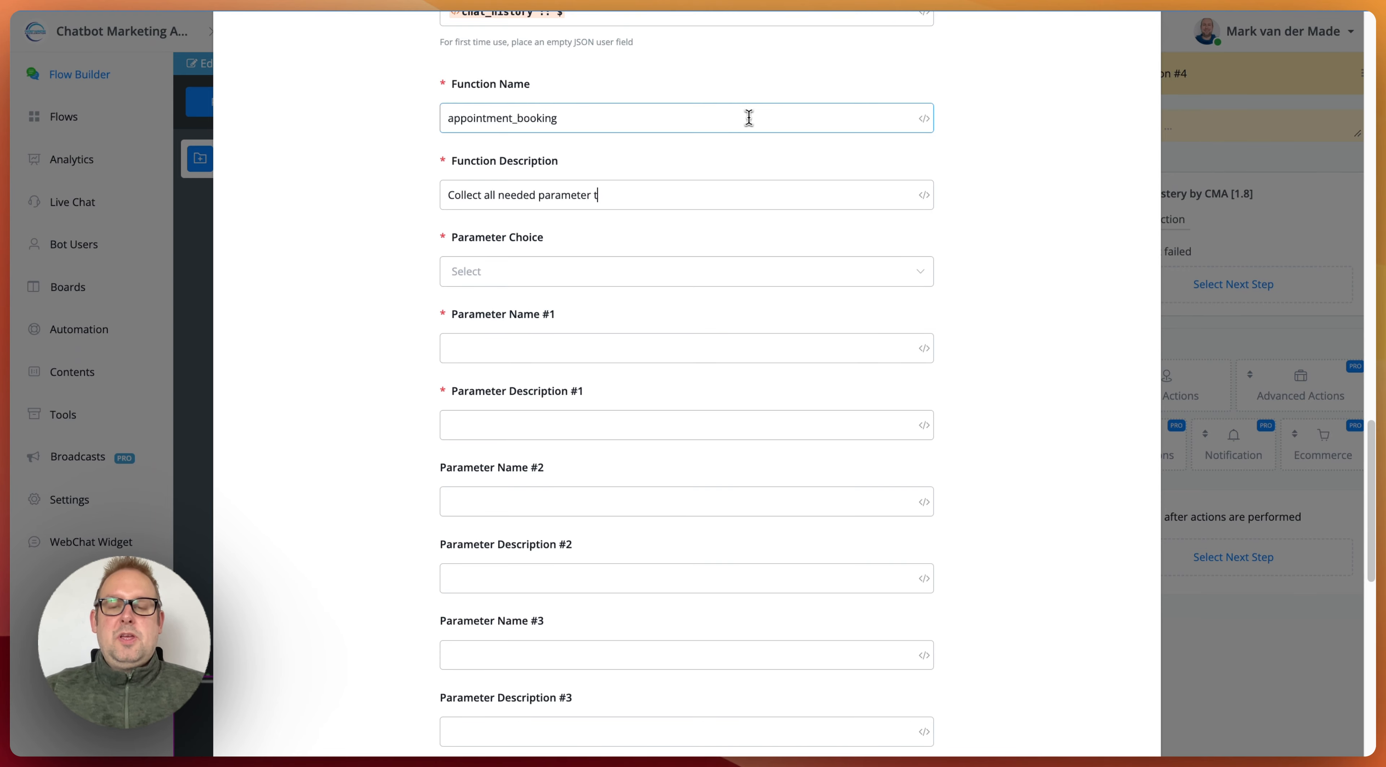
text(o crea)
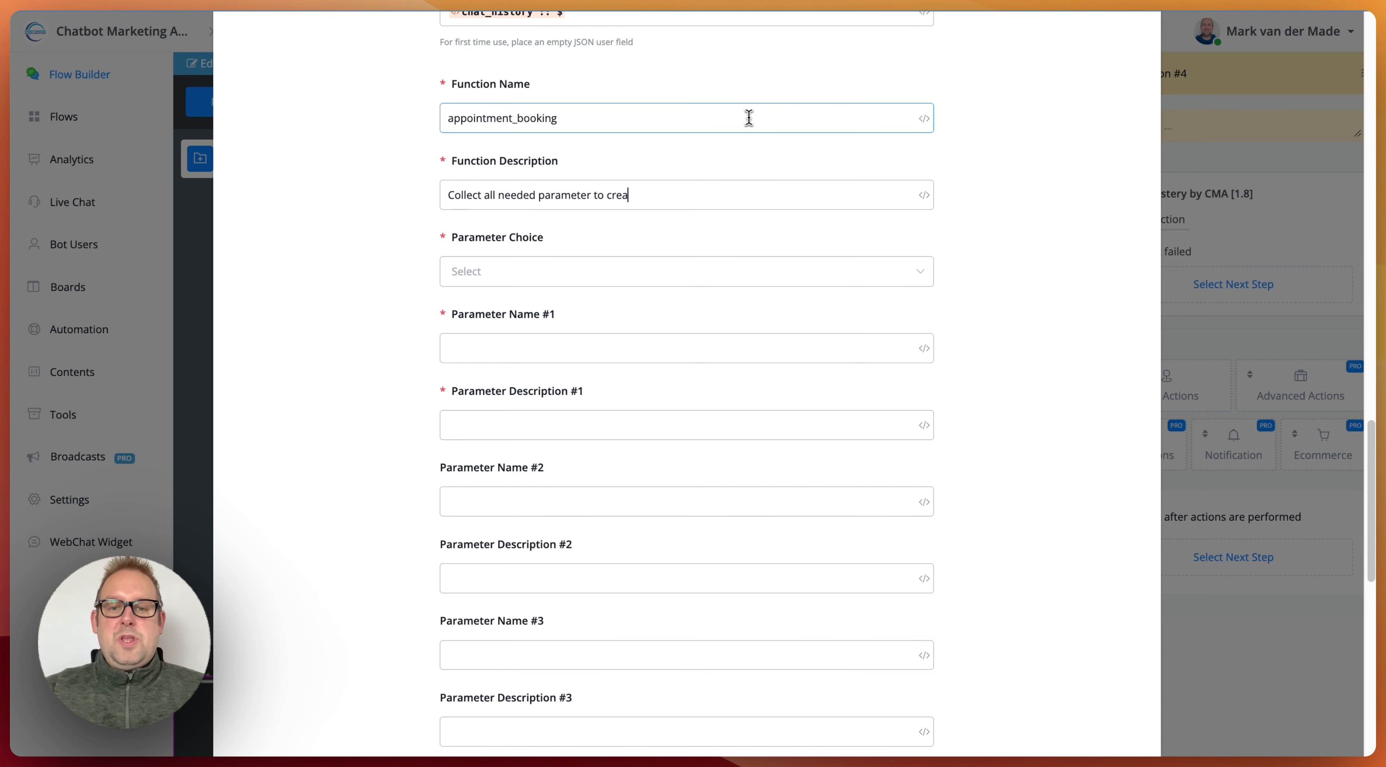
text(te a succesful)
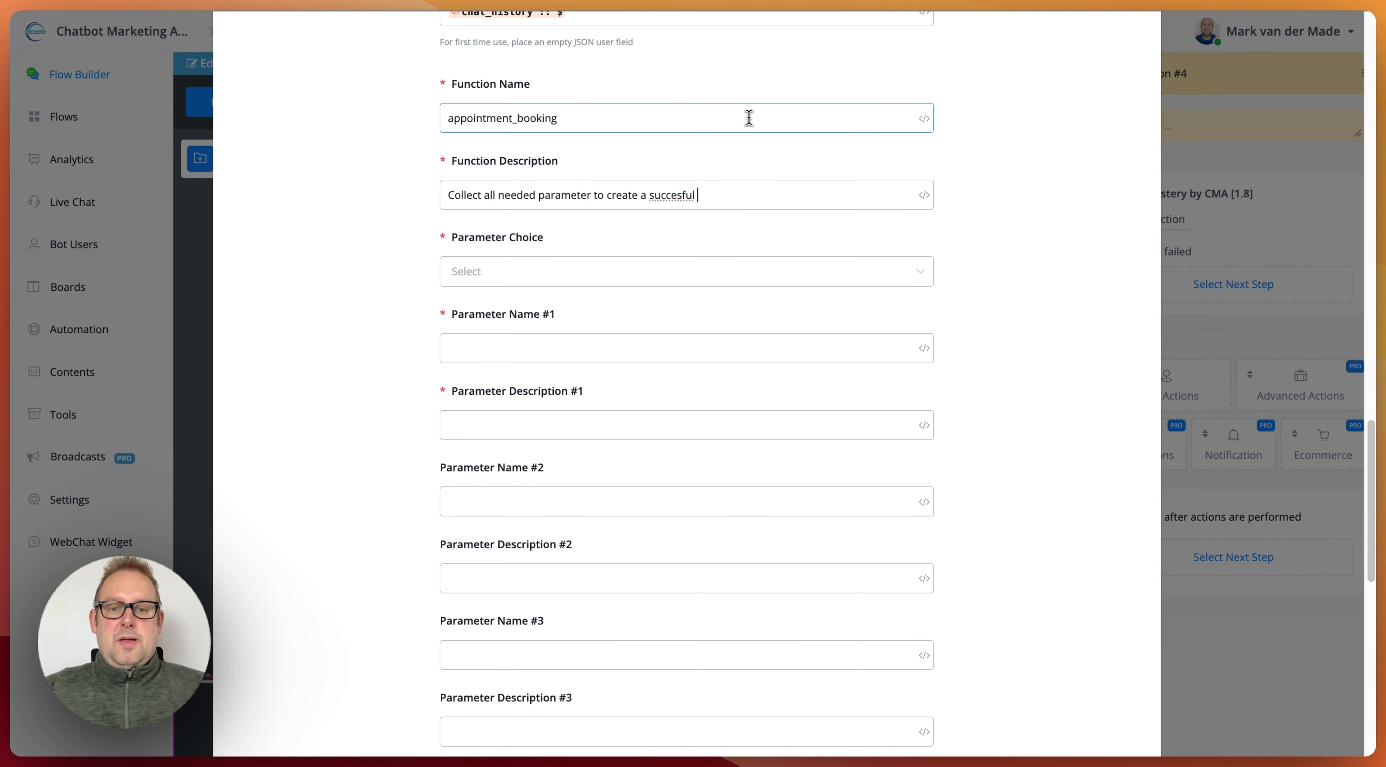
key(BackSpace)
key(BackSpace)
key(BackSpace)
key(BackSpace)
text(sful app)
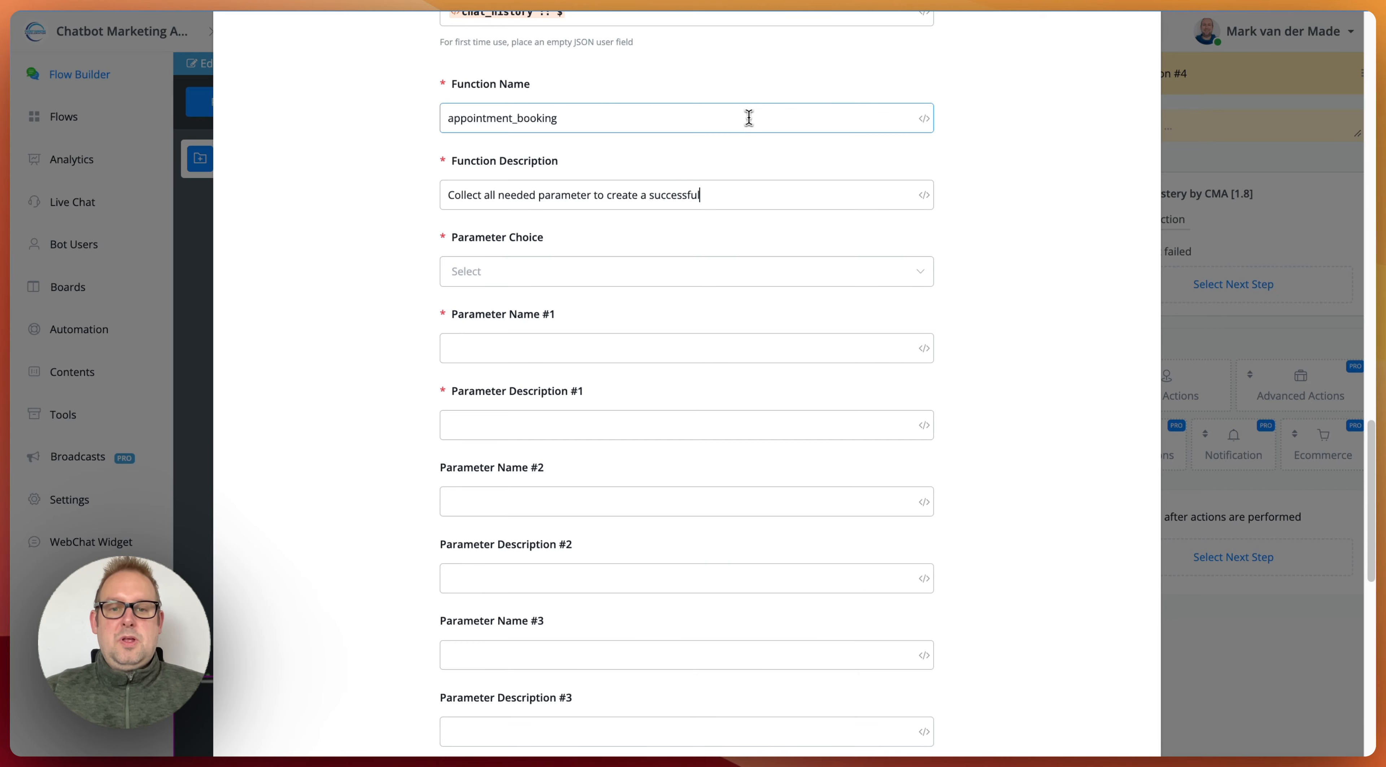
text(ointment)
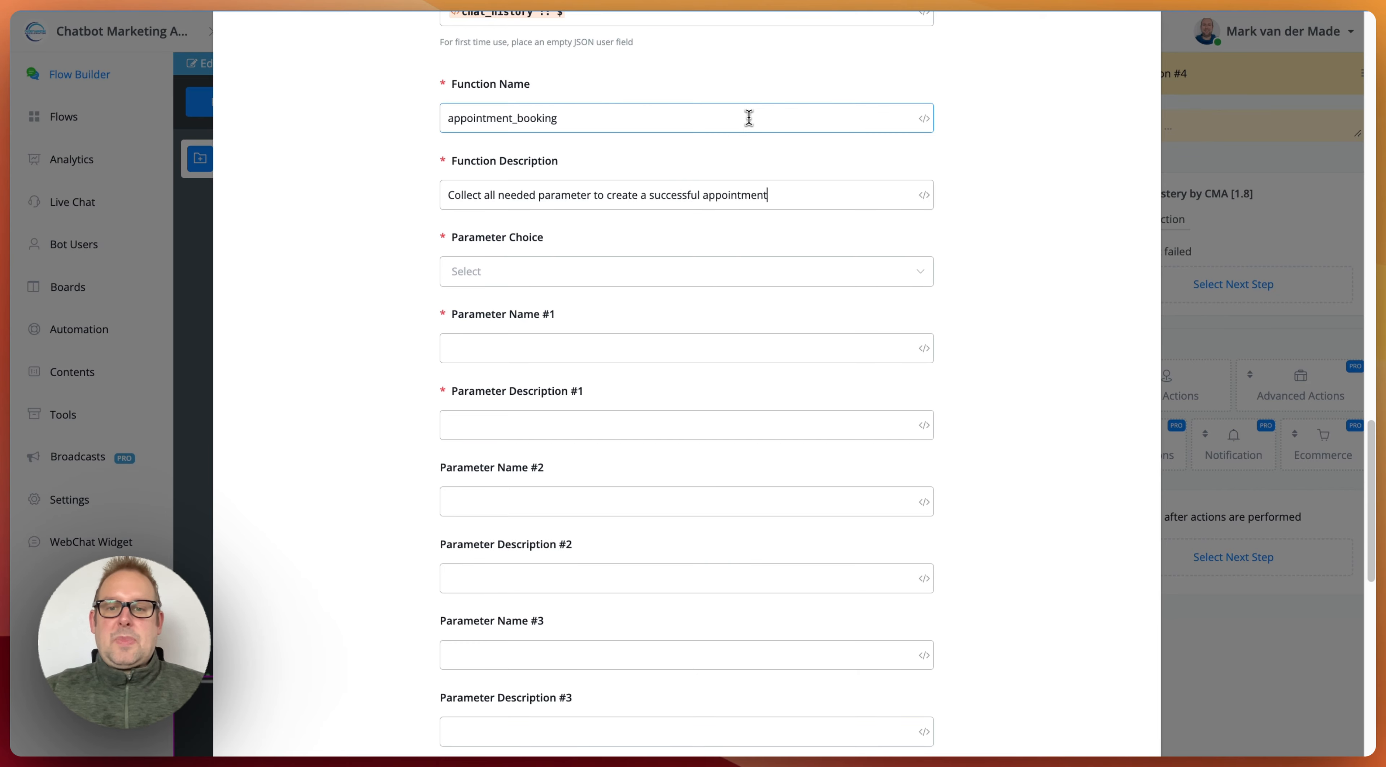
Step: Set Parameter Choice to 3 and define parameter #1 as "First Name" with the description "the first name of the user"
click(603, 271)
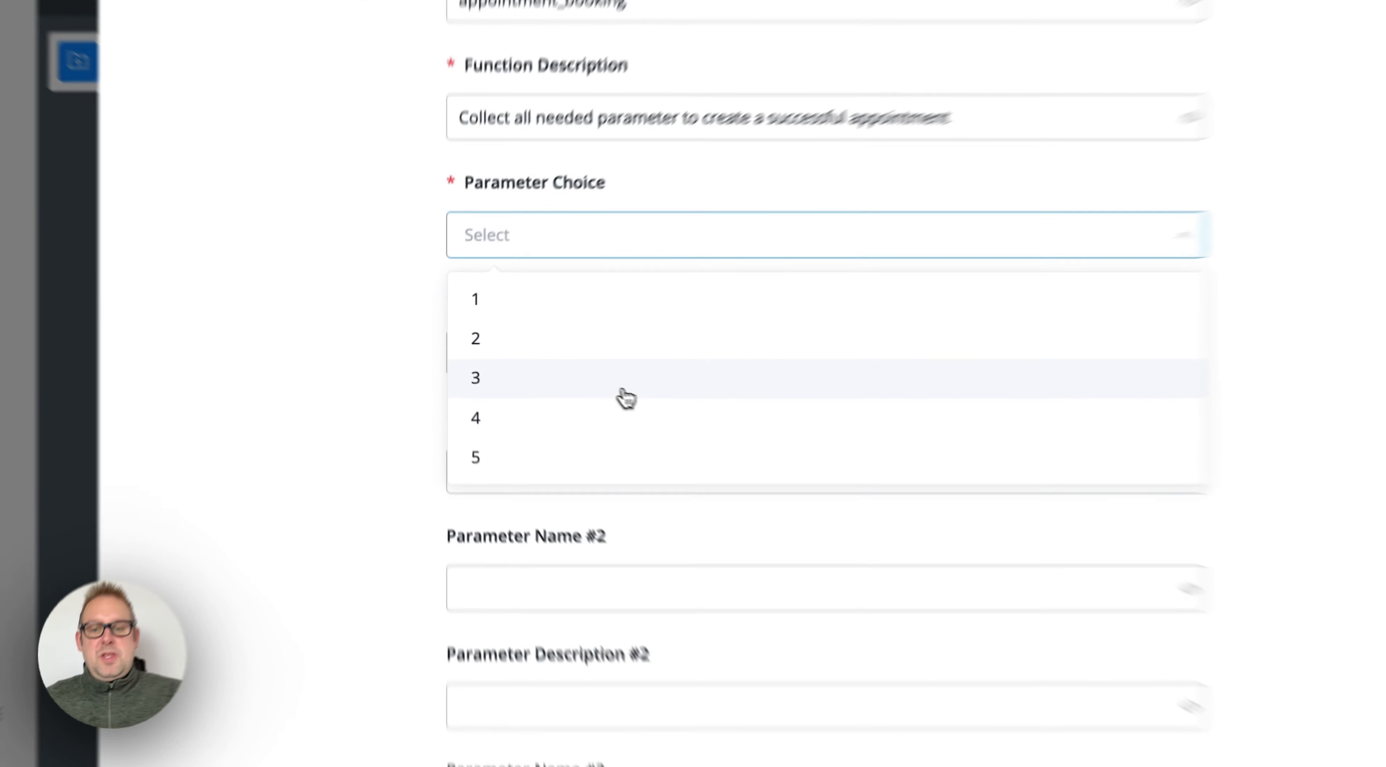
click(556, 369)
click(567, 350)
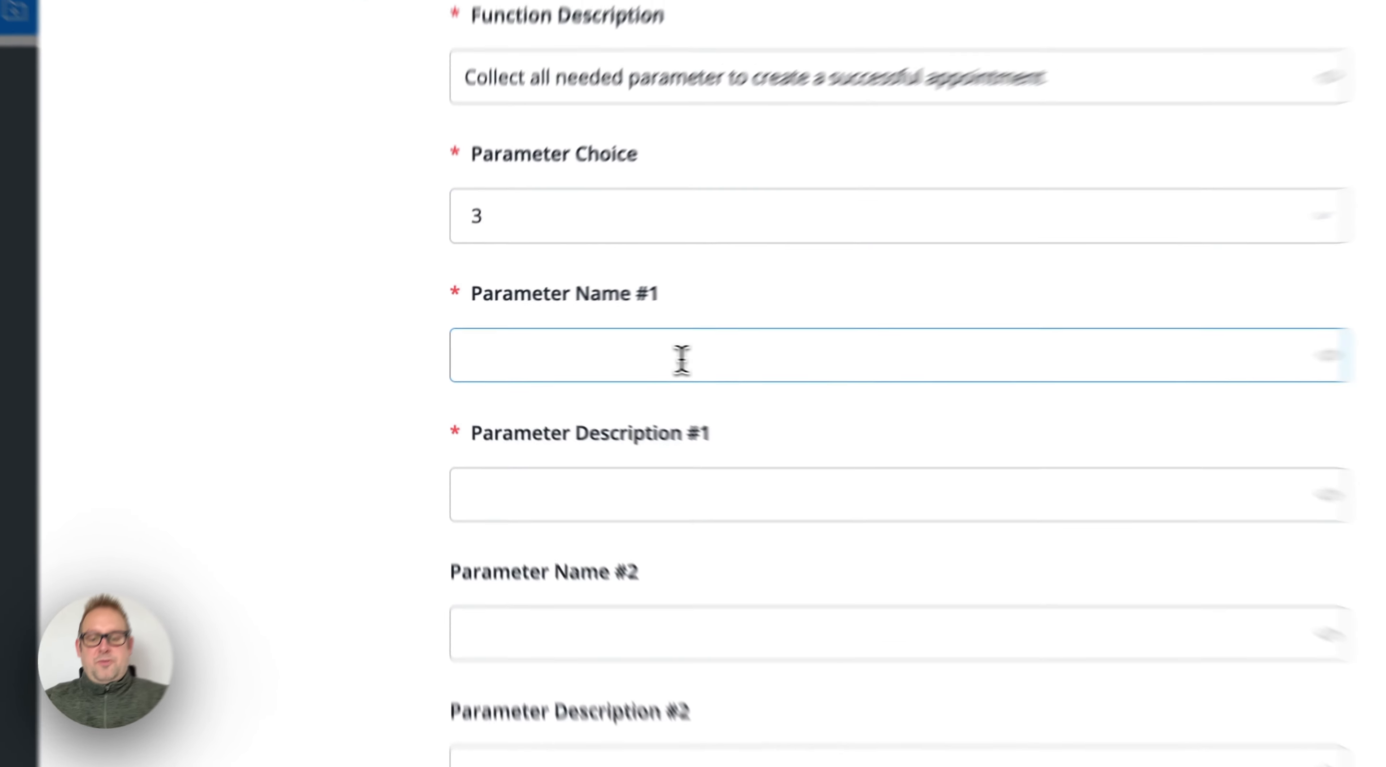
text(First Na)
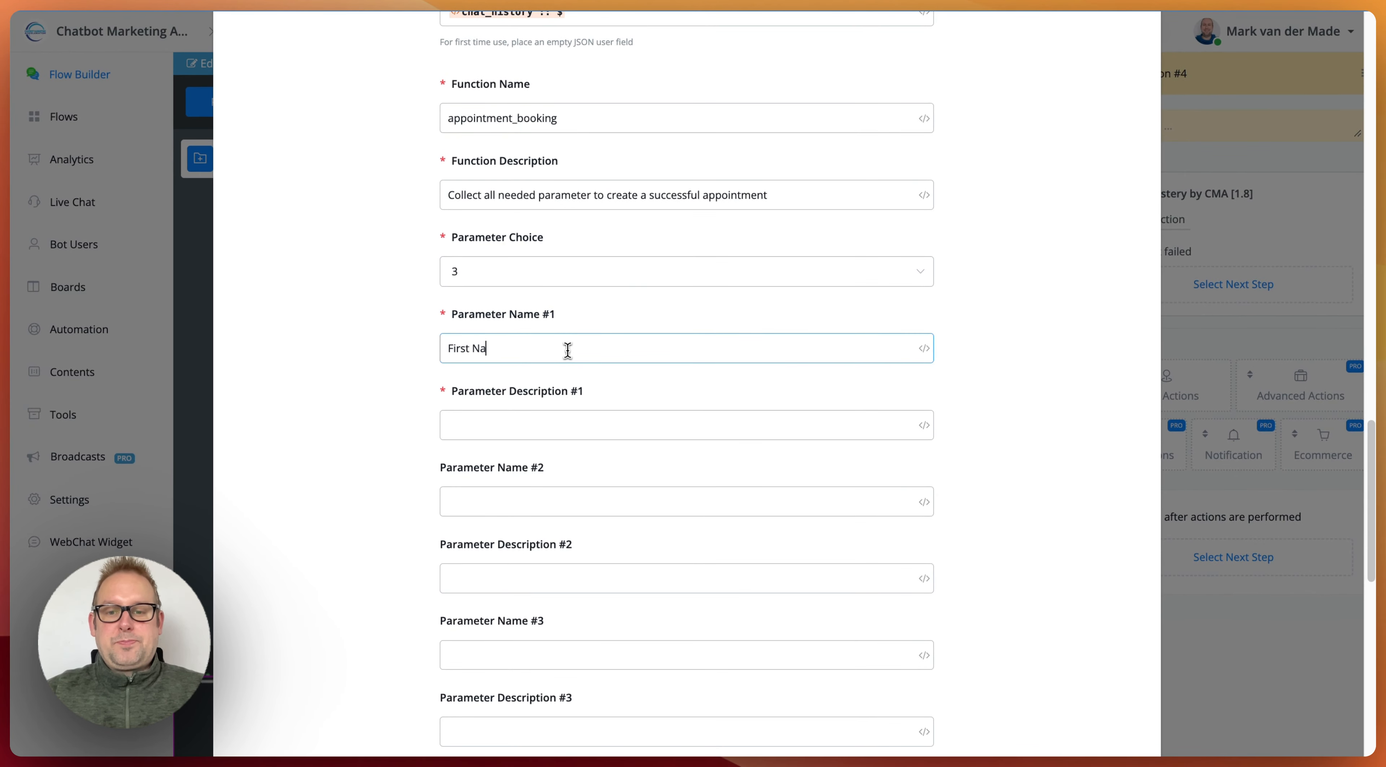
text(me)
key(Tab)
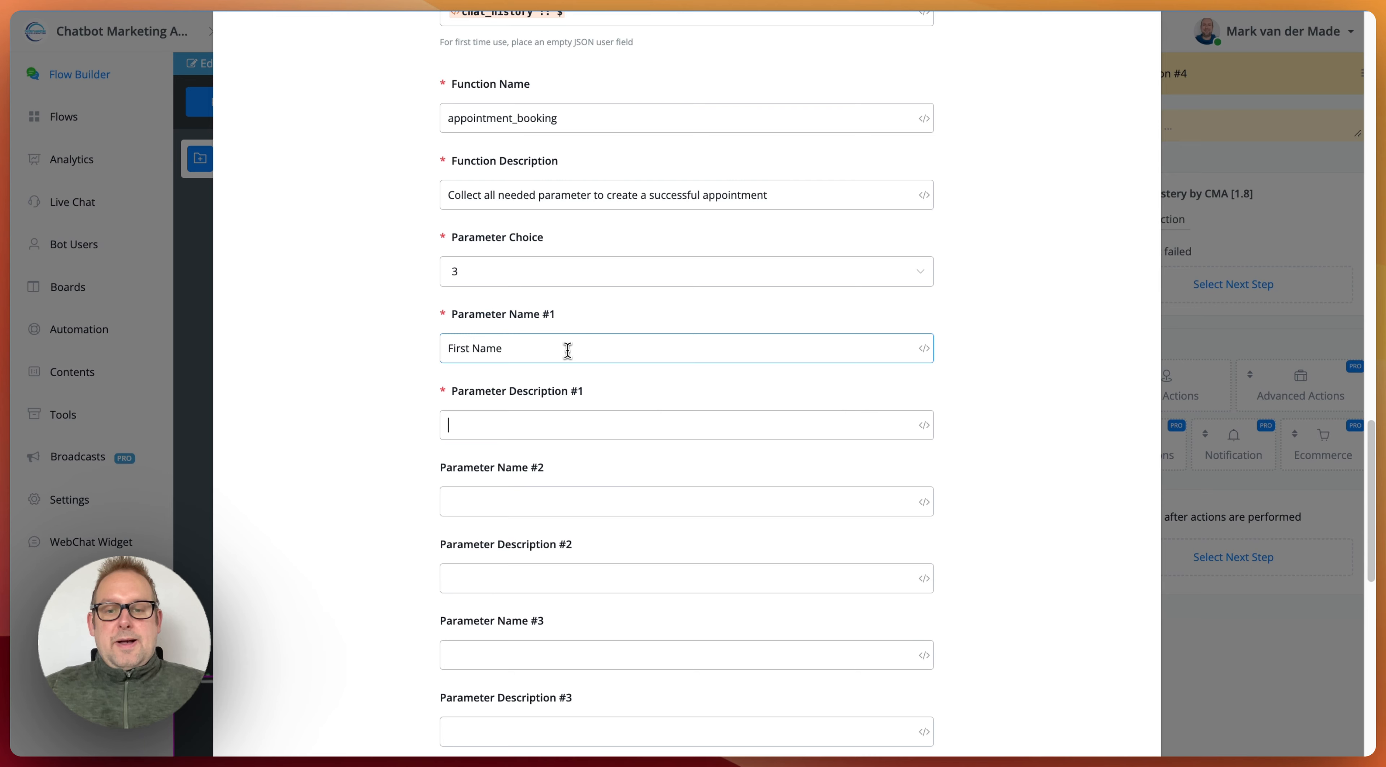
text(the firs)
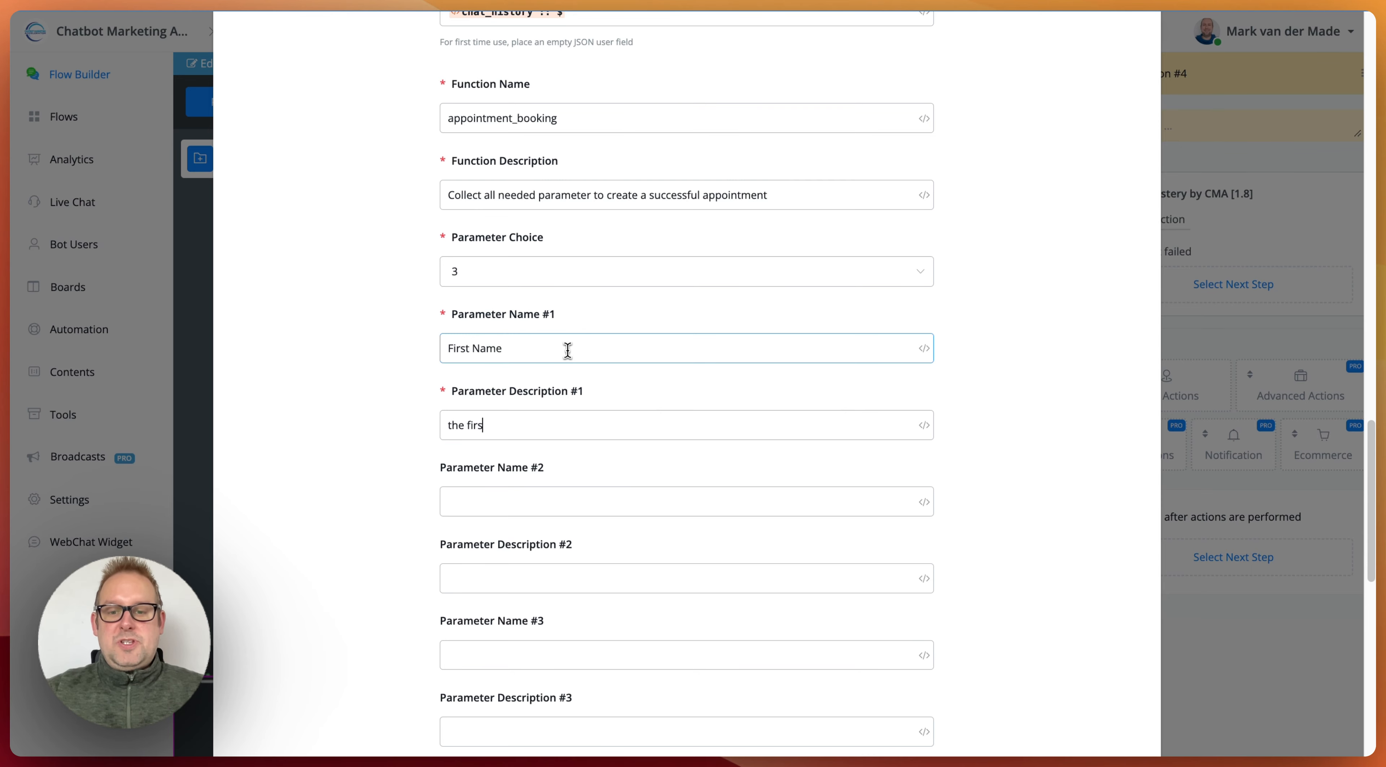
text(t name of the user)
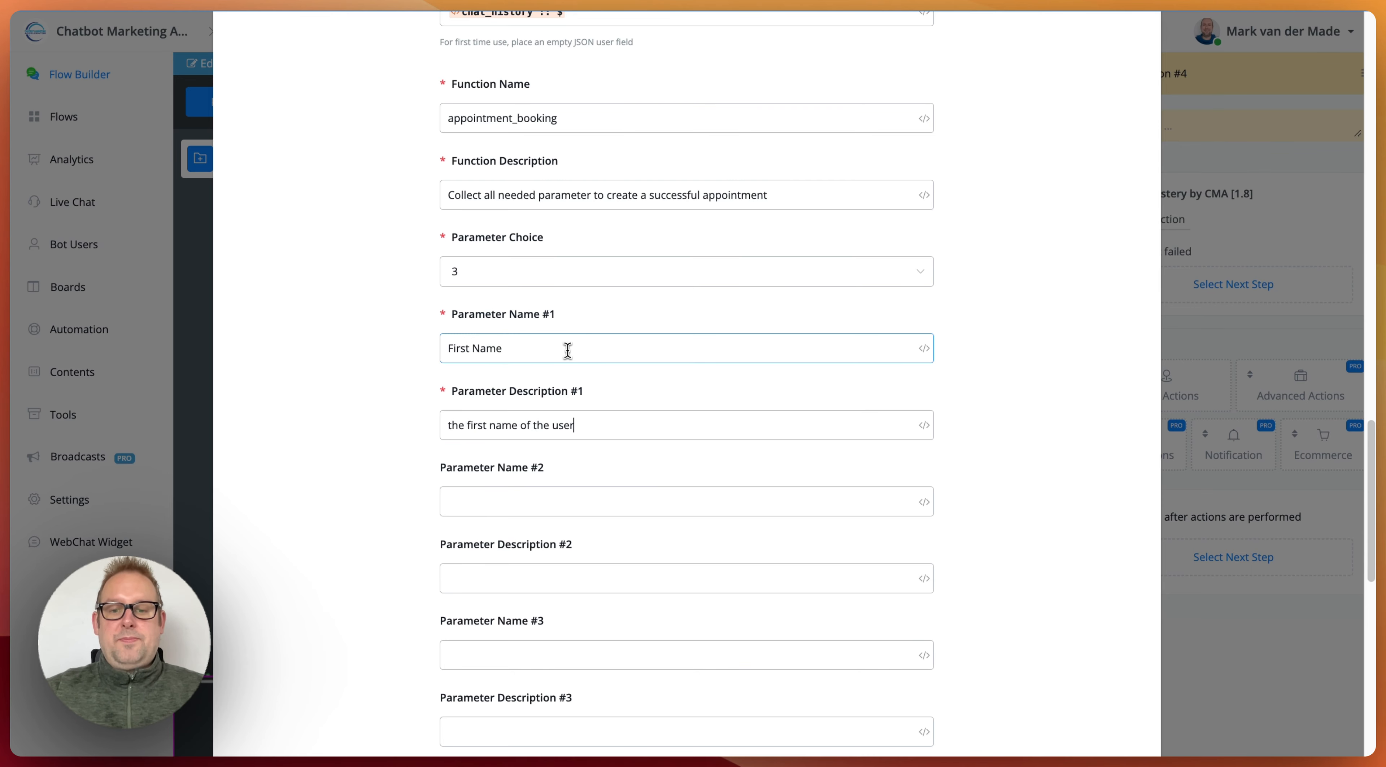
text(D)
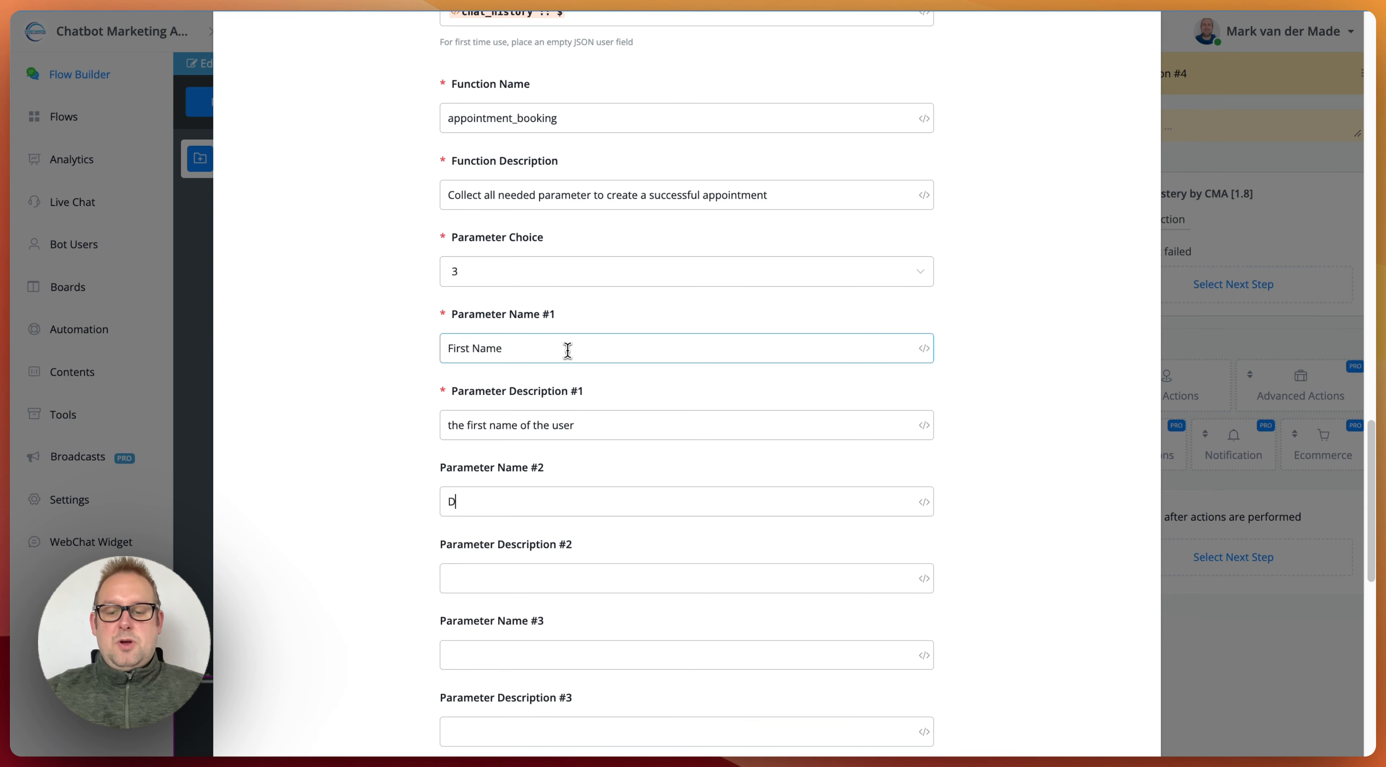
text(atedat)
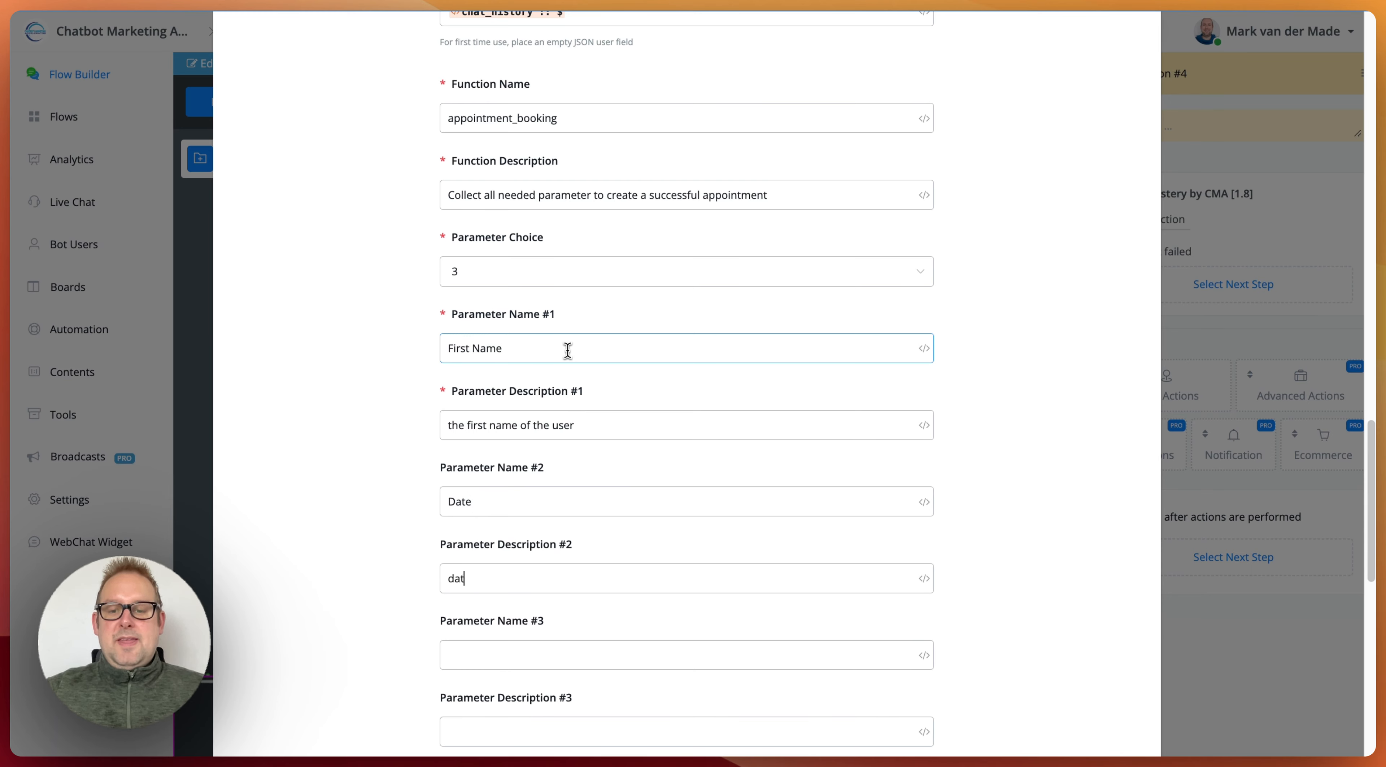
text(e of the appointment)
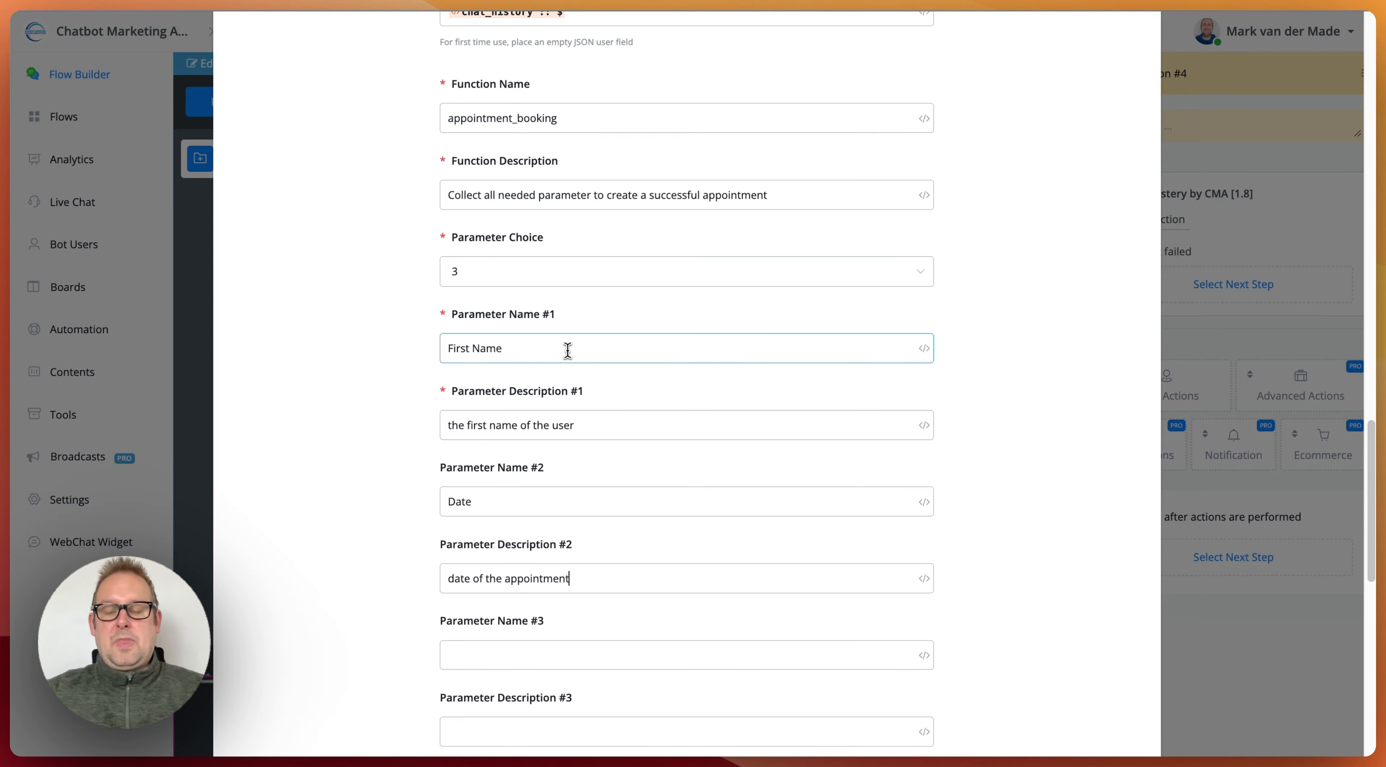
Step: Define parameter #3 as "Time" with the description "time of the appointment"
scroll(567, 349, down, 6)
click(530, 298)
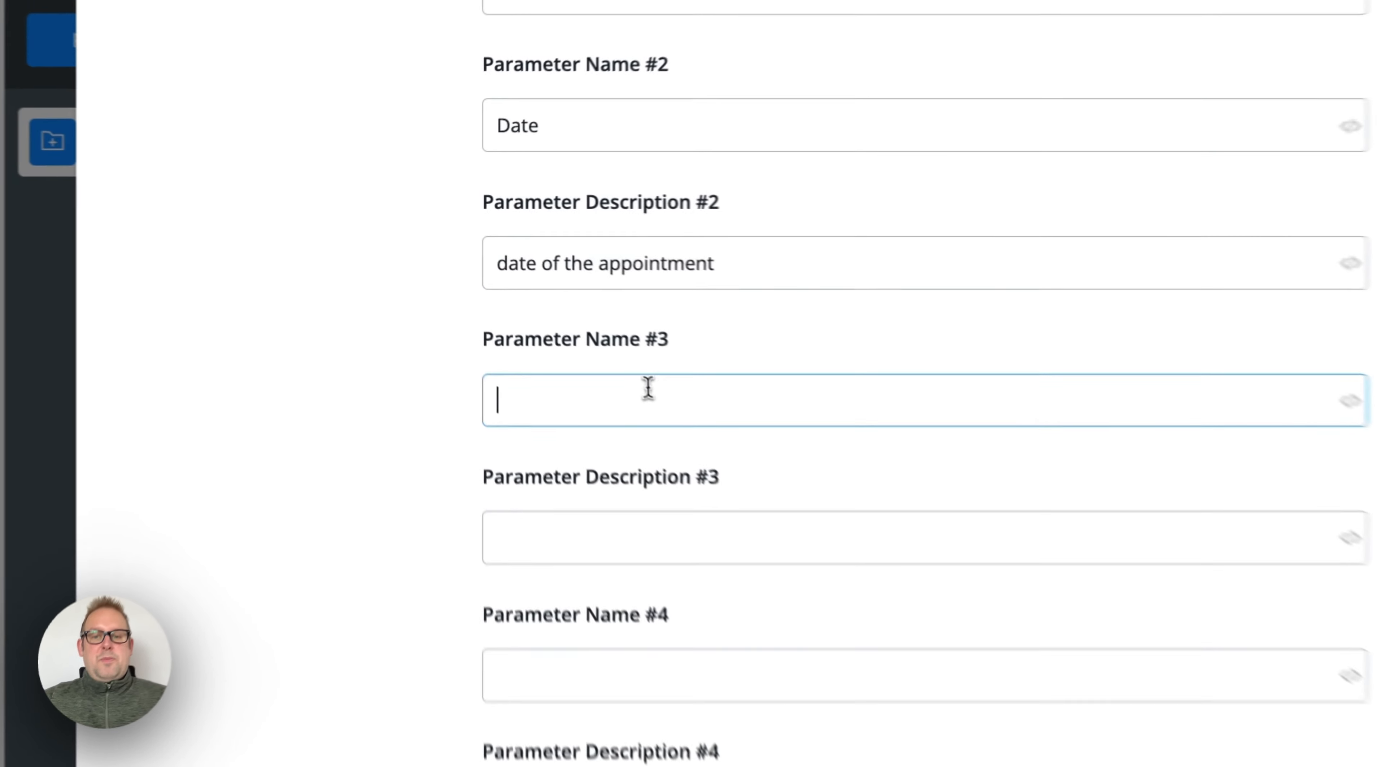
text(Time)
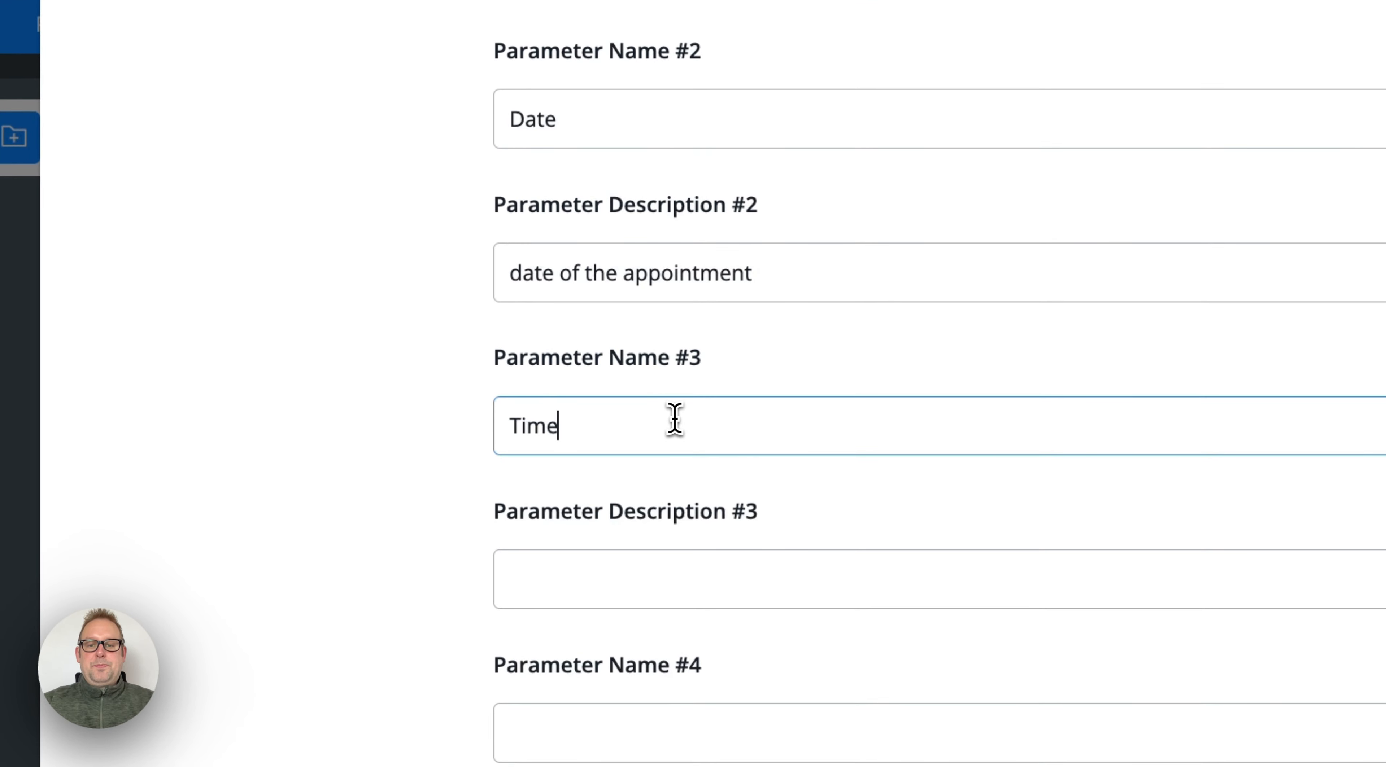
key(Tab)
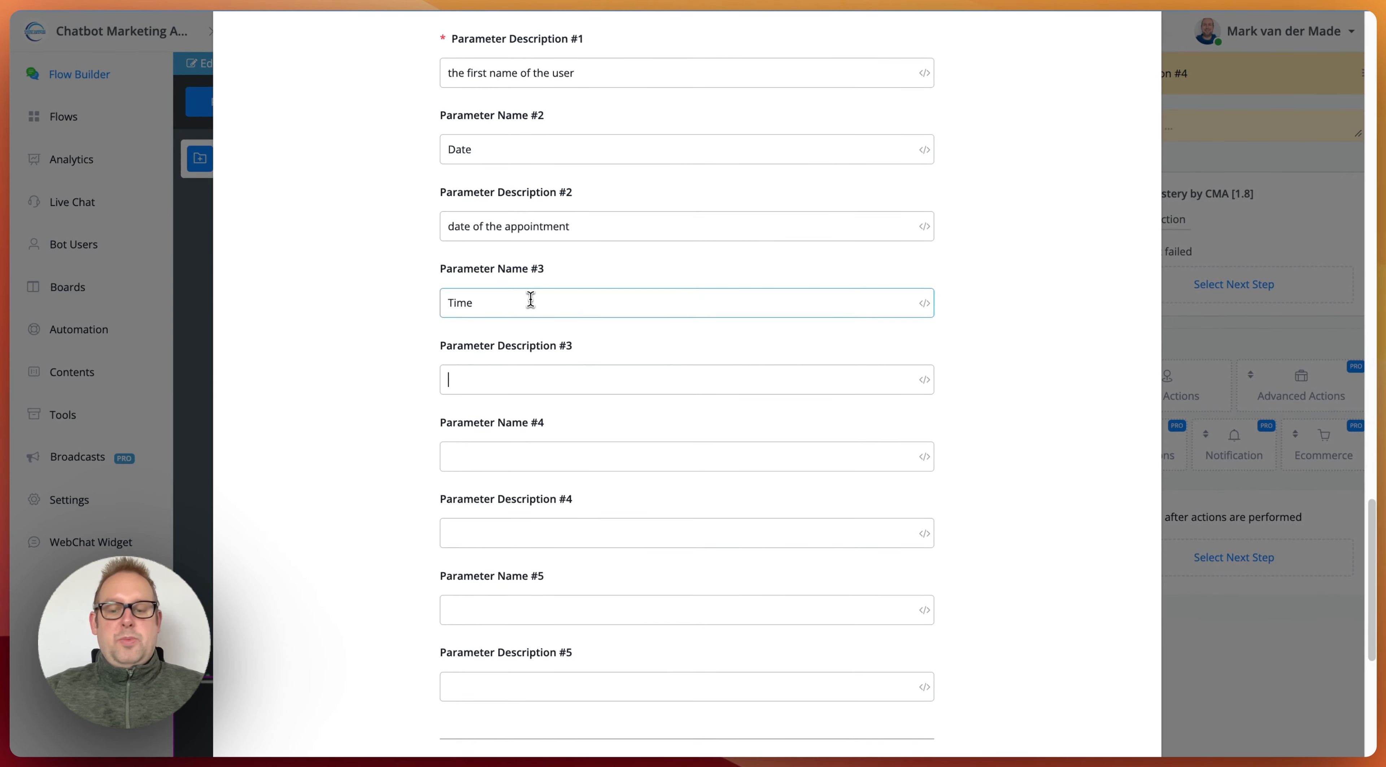
text(time of the ap)
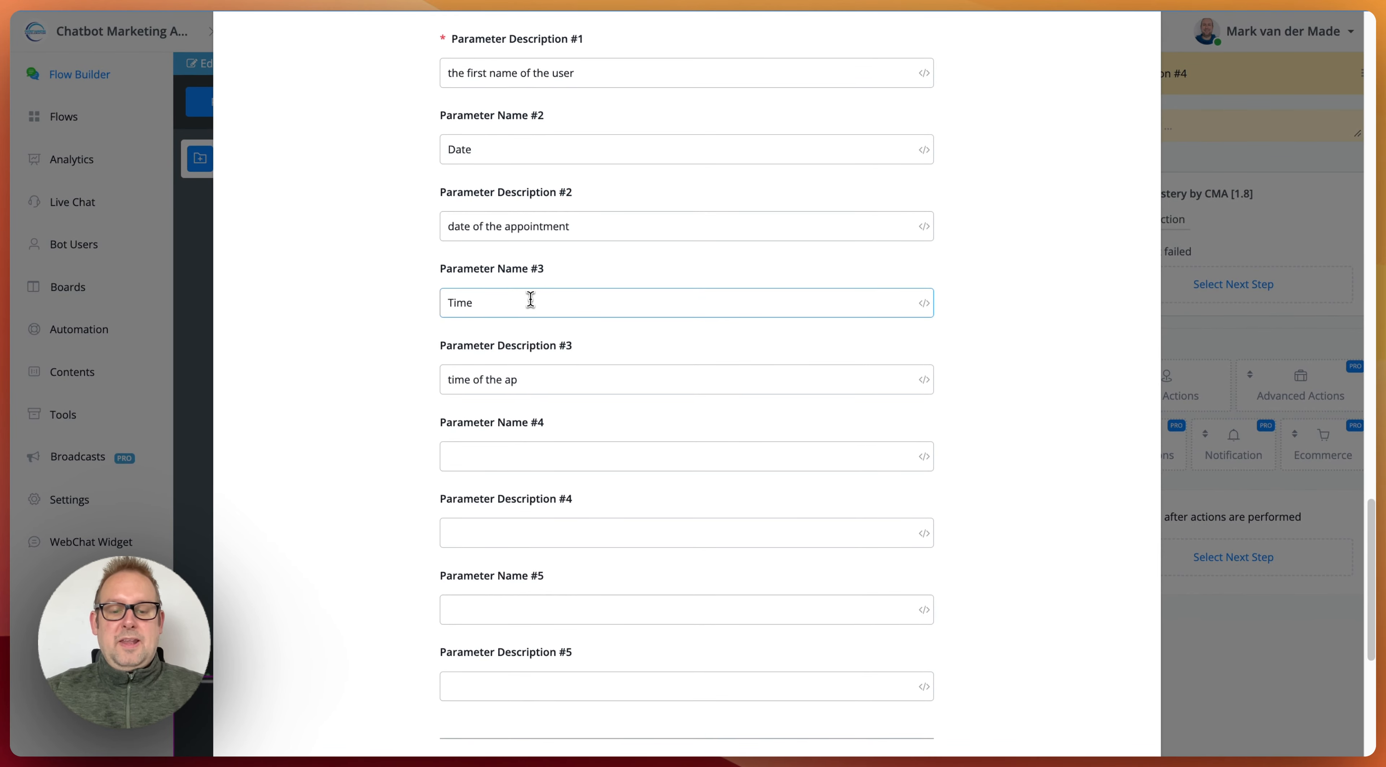
text(opoinmt)
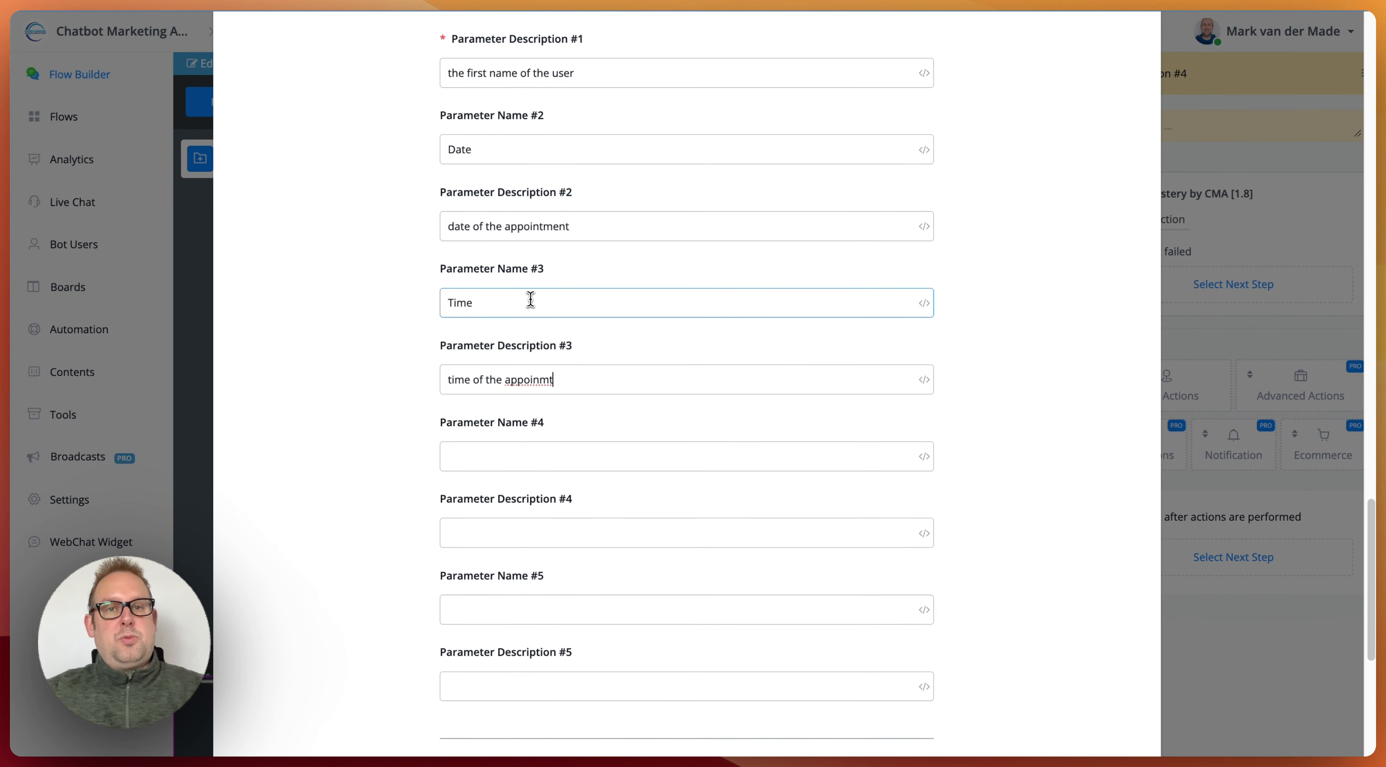
key(BackSpace)
text(e)
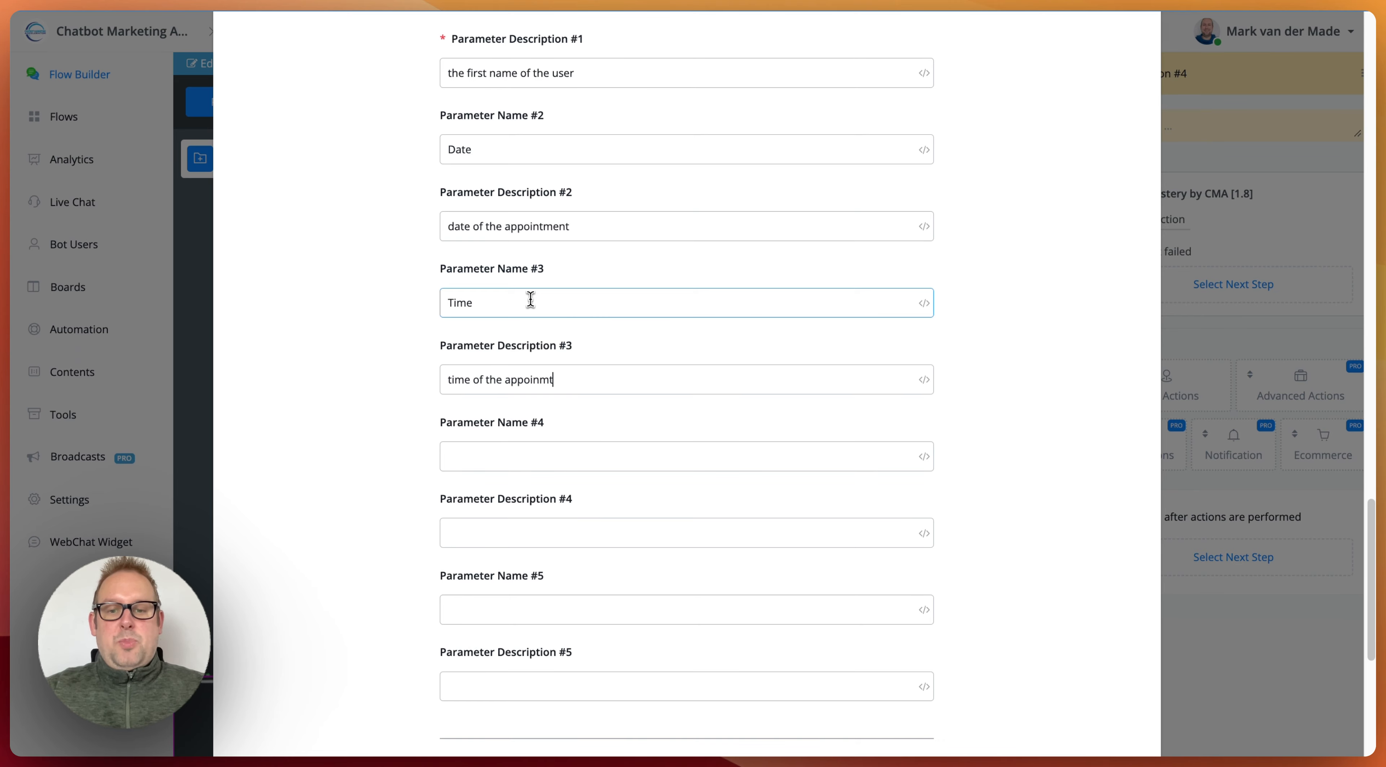
key(BackSpace)
key(BackSpace)
text(tment)
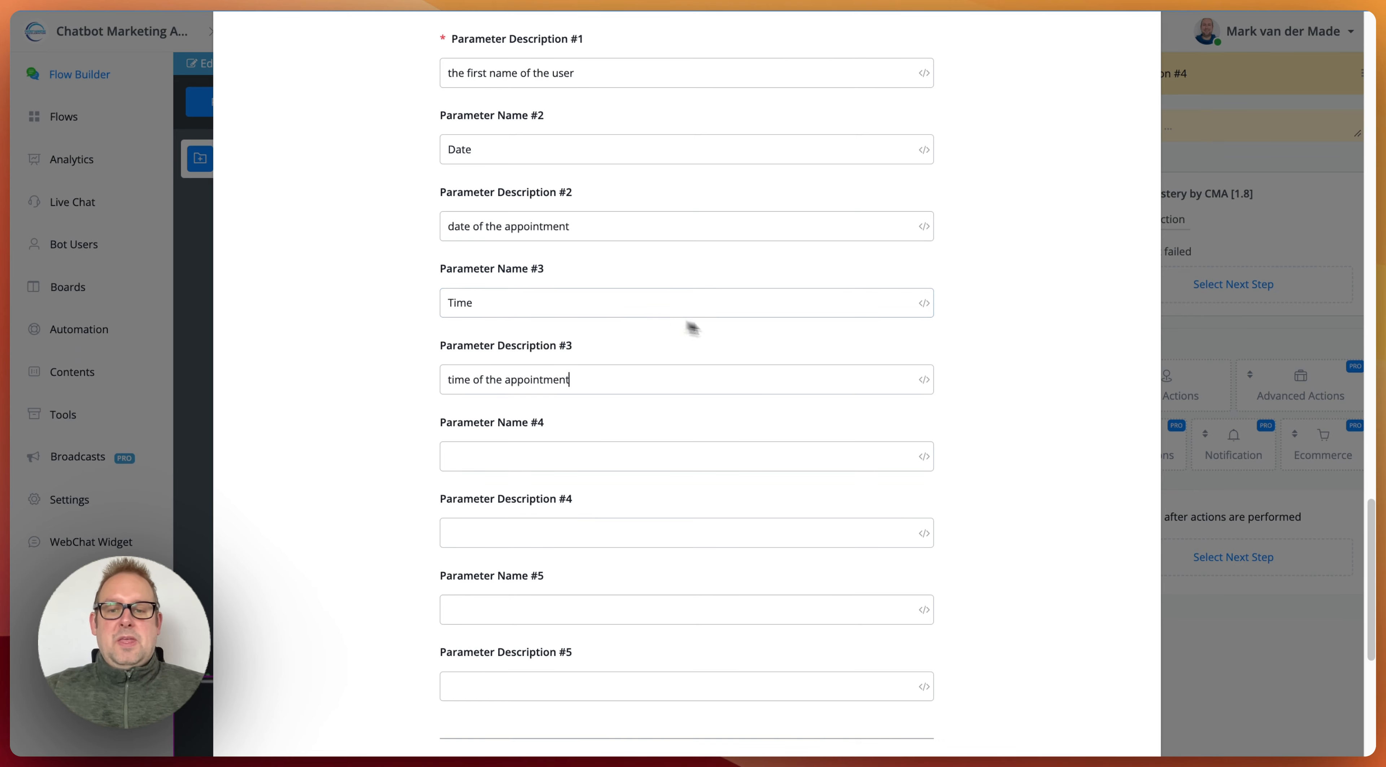
Step: In the response mapping, store AI Response in the AIResponse field and History in the chat_history field
scroll(713, 501, down, 4)
scroll(712, 504, down, 1)
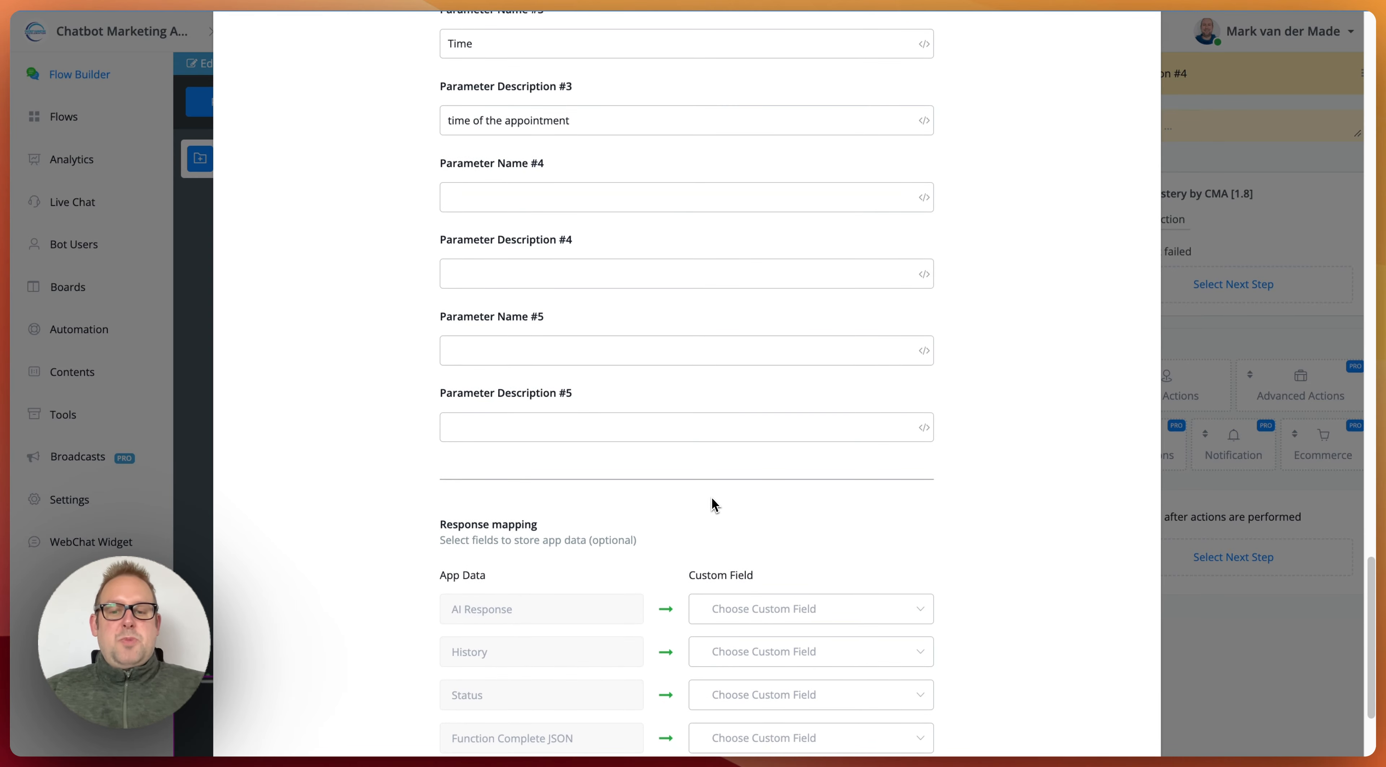
scroll(714, 505, down, 4)
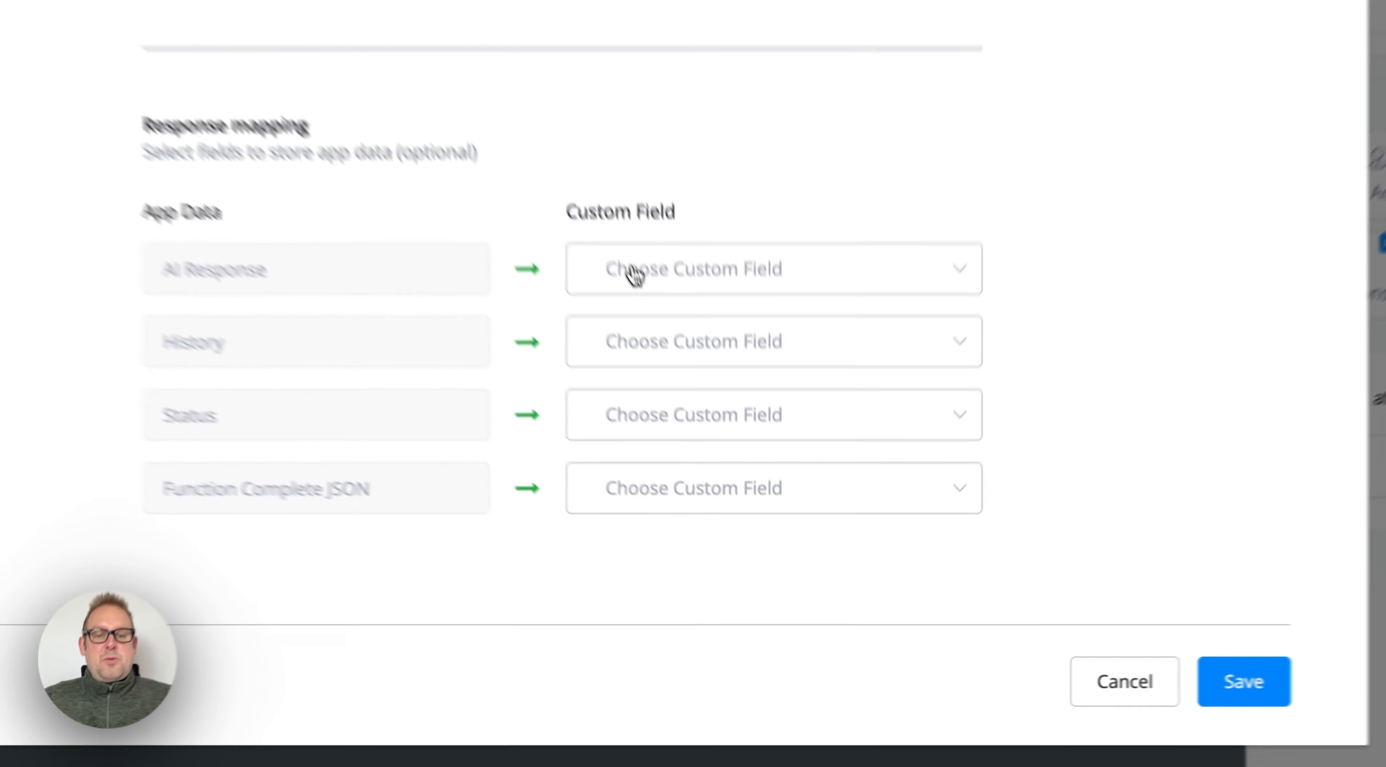
click(732, 442)
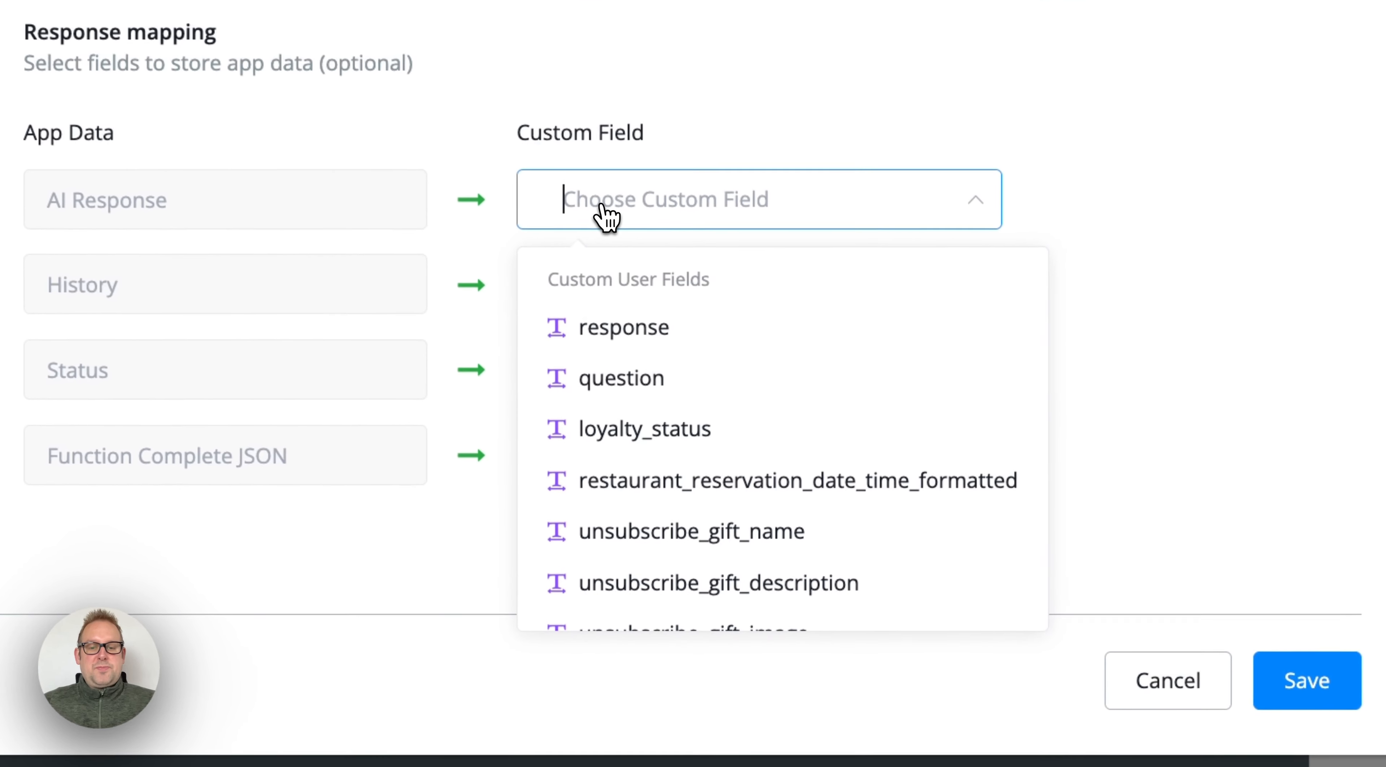
text(ai)
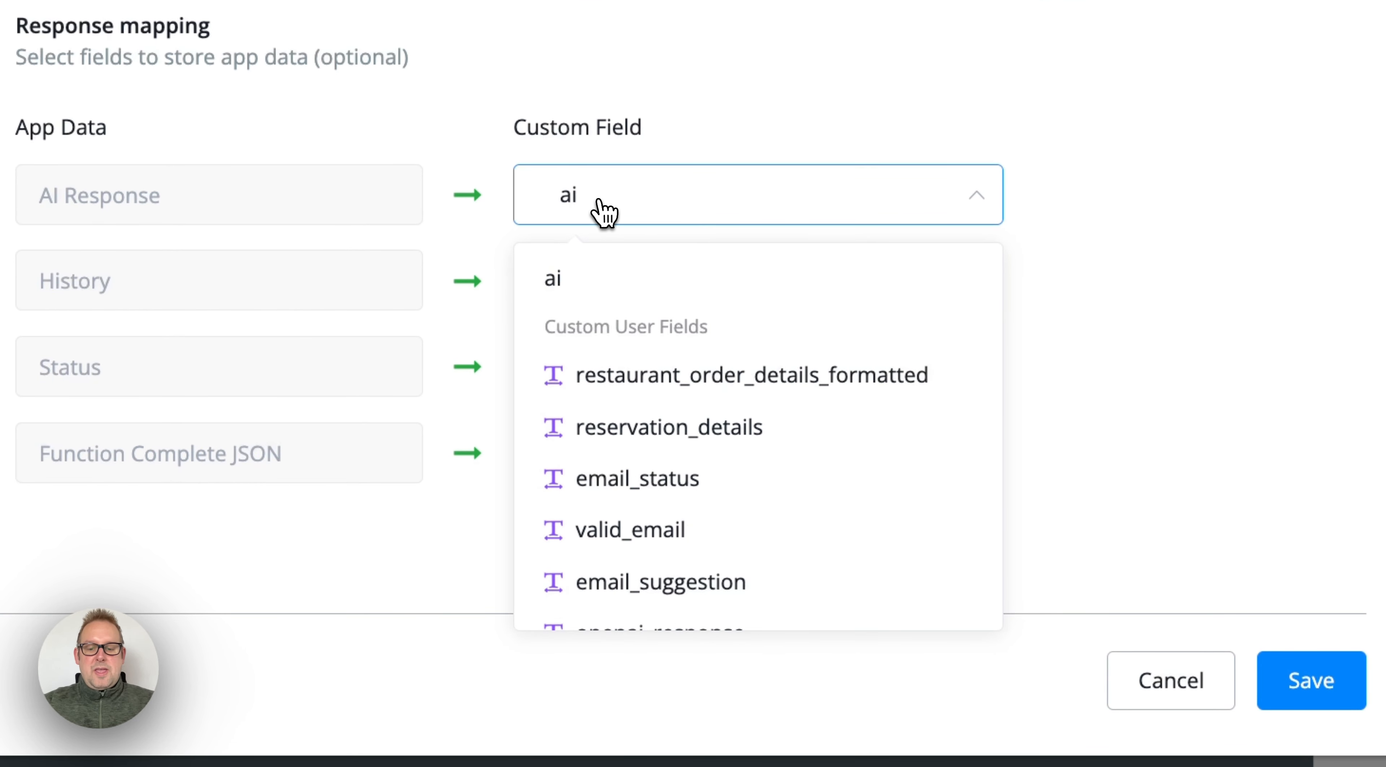
text(re)
click(611, 375)
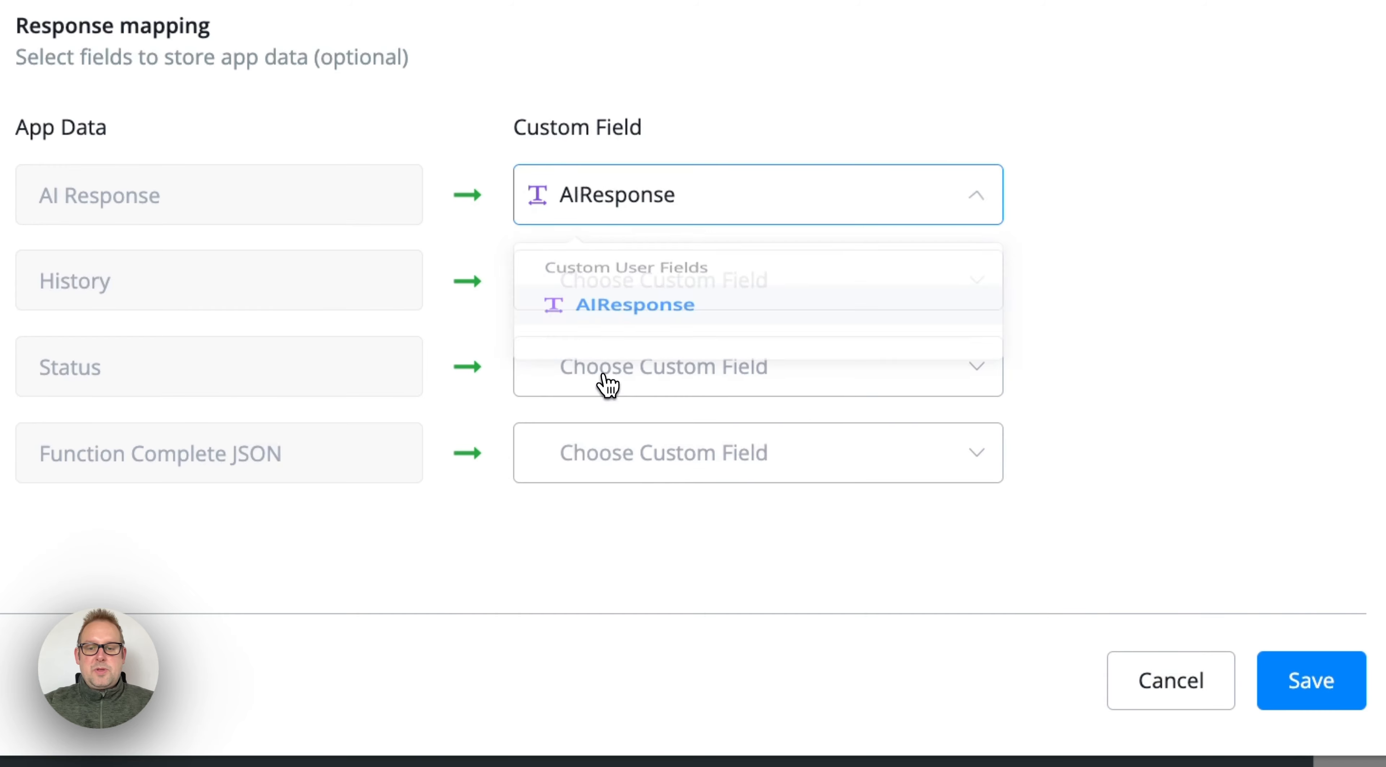
click(624, 304)
text(chat)
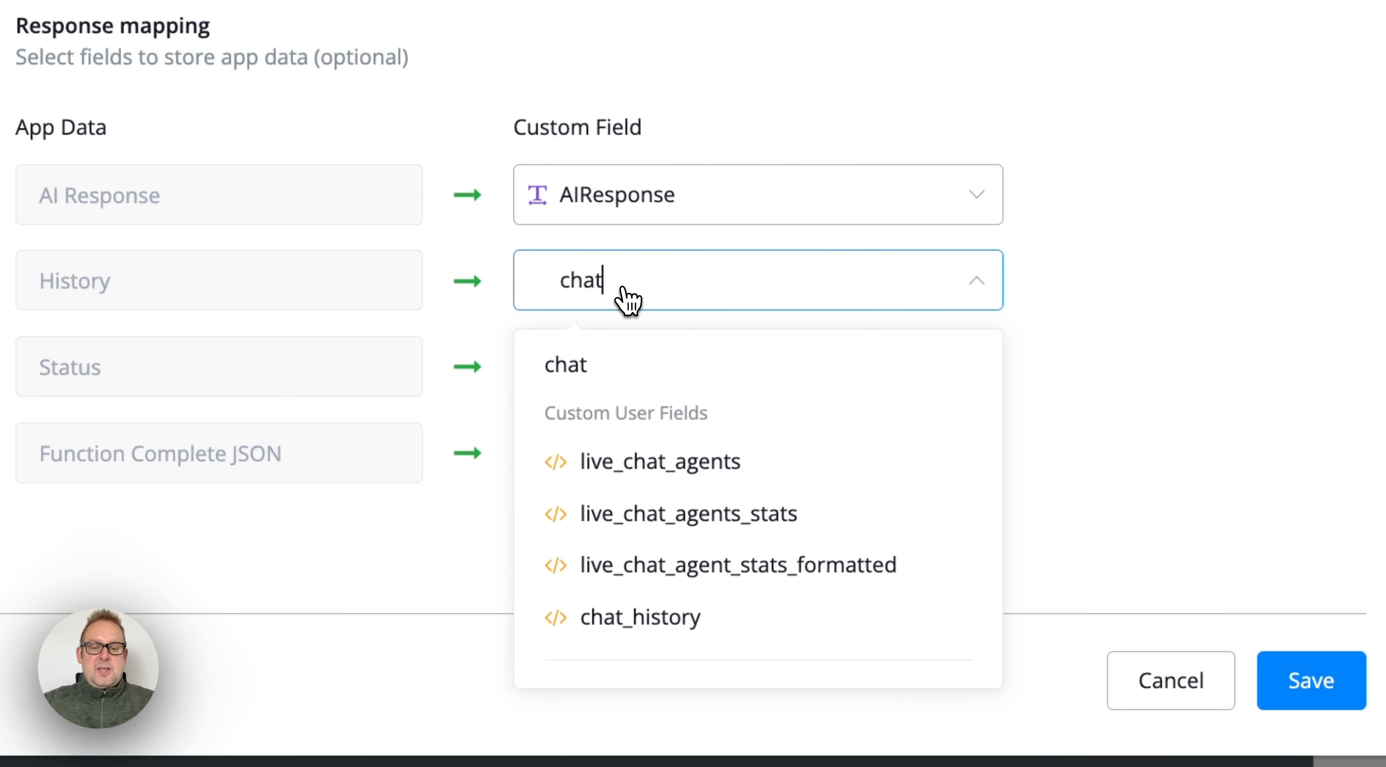
click(639, 615)
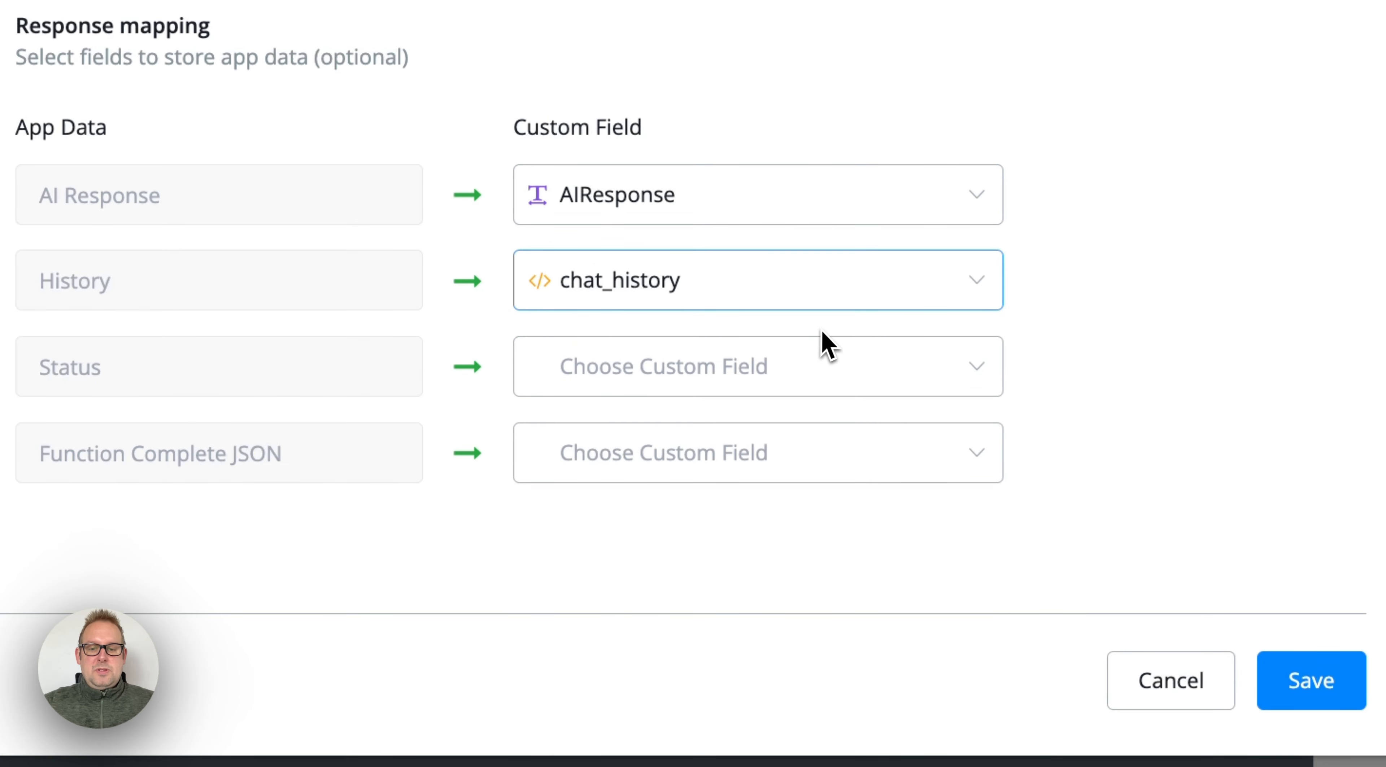
Step: Map Status to the status field and Function Complete JSON to the functionJSON field
click(724, 387)
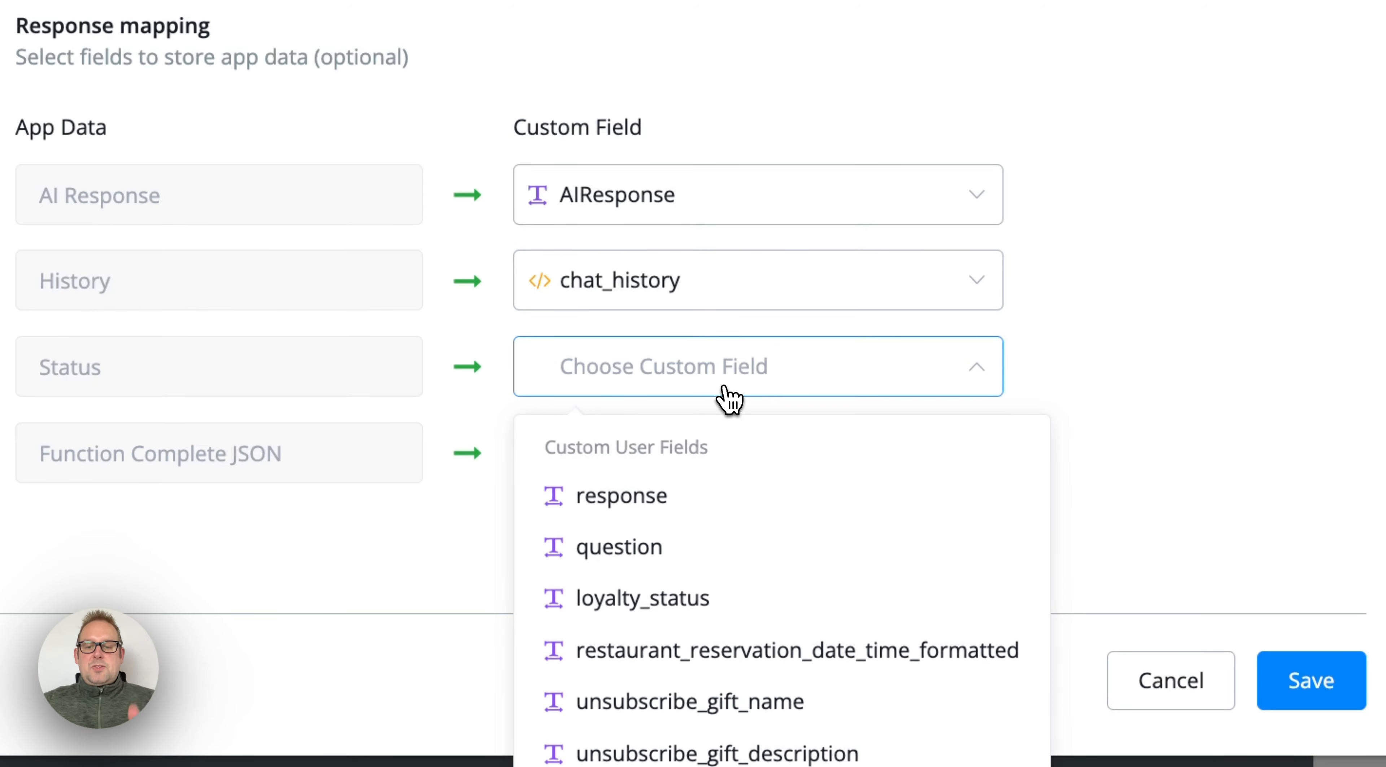
text(sta)
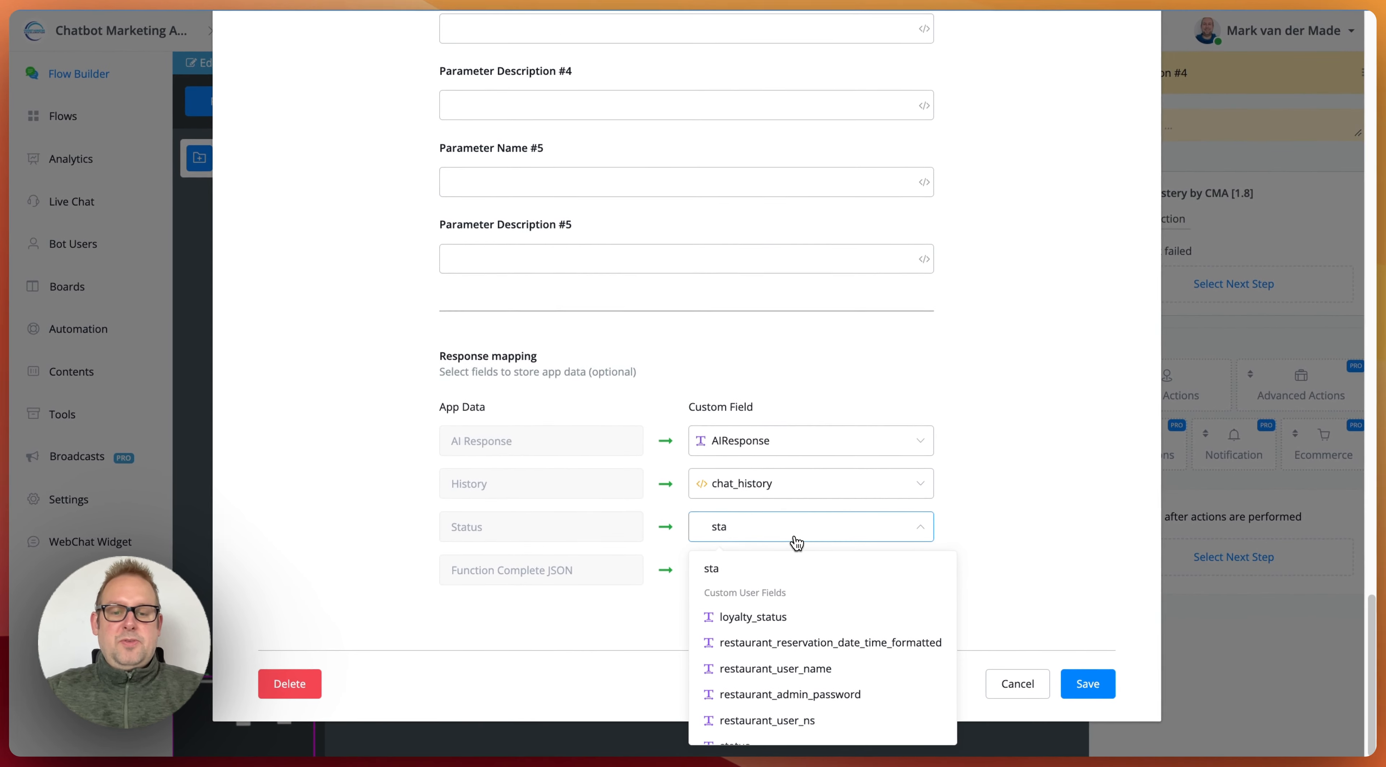
text(tus)
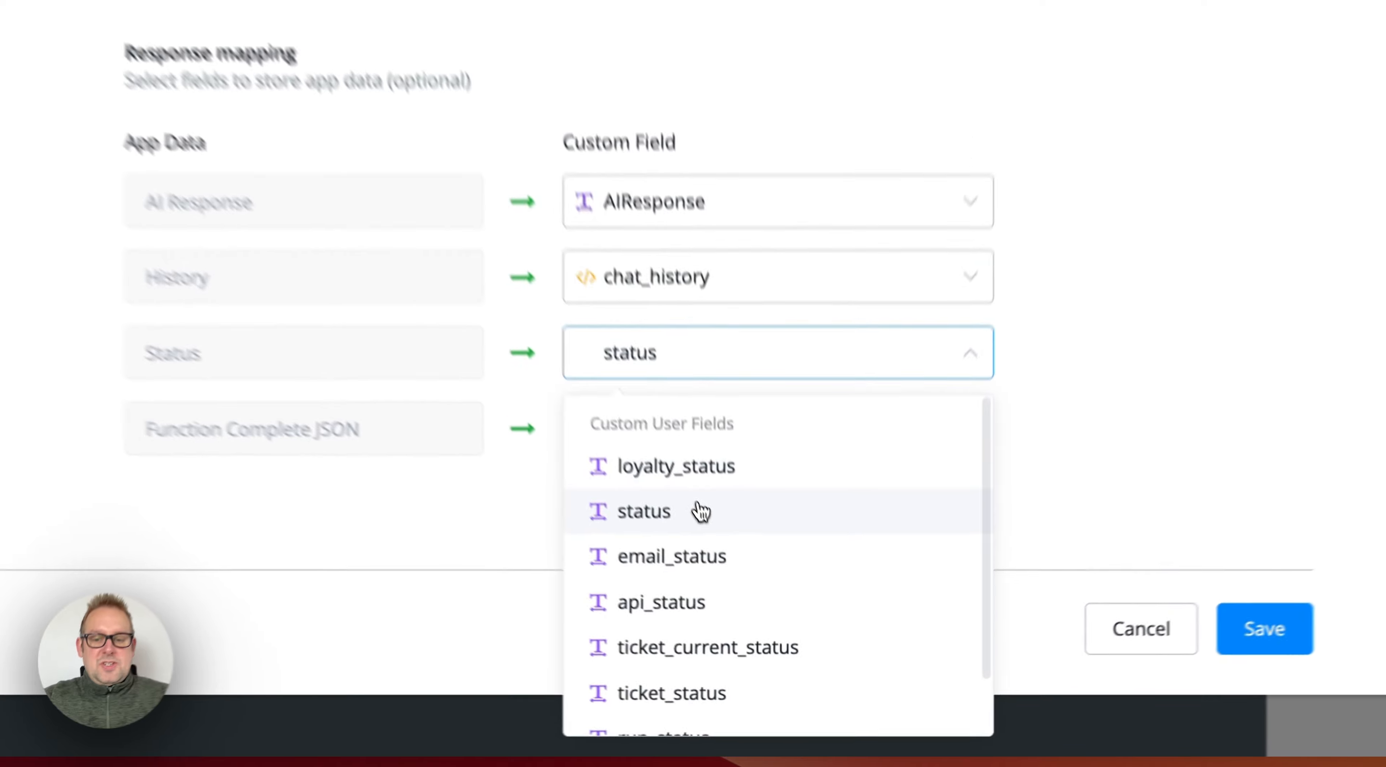
click(764, 617)
click(718, 393)
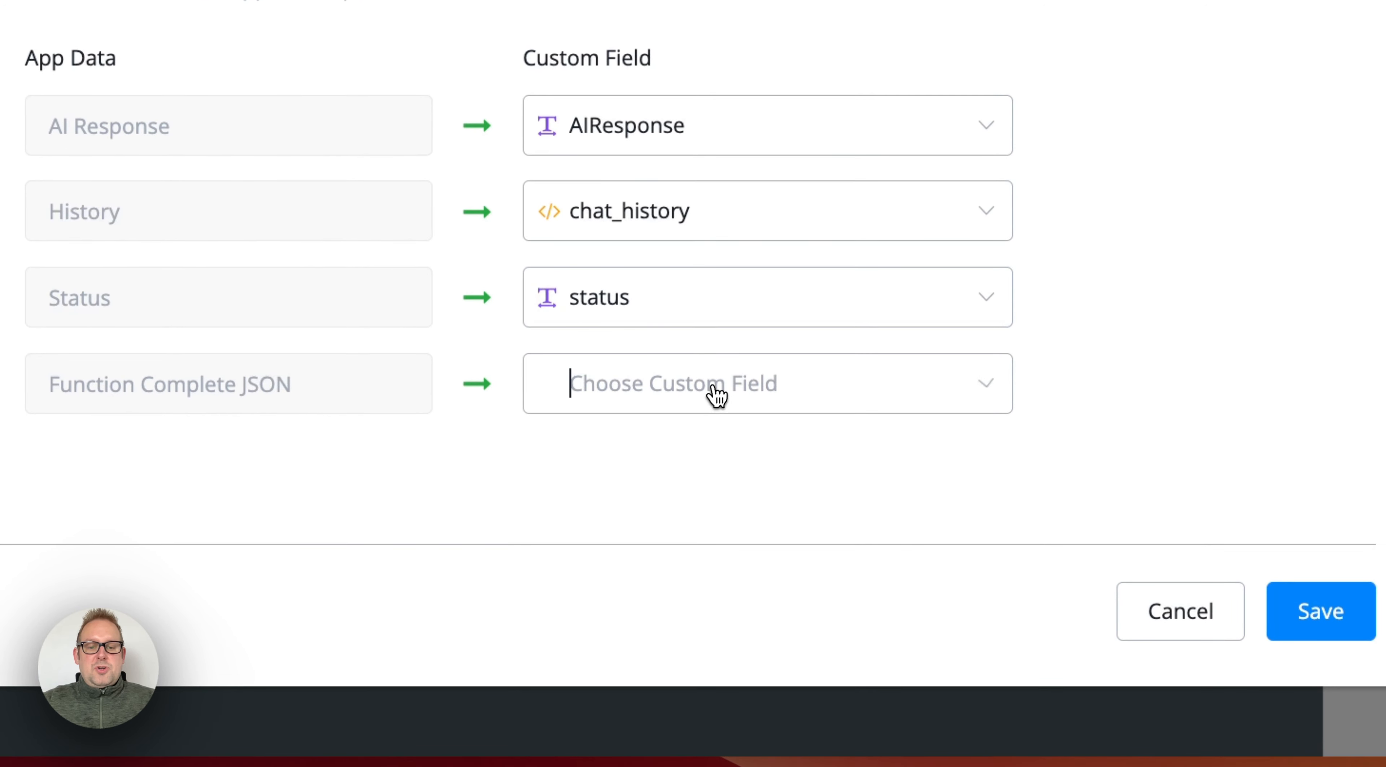
text(func)
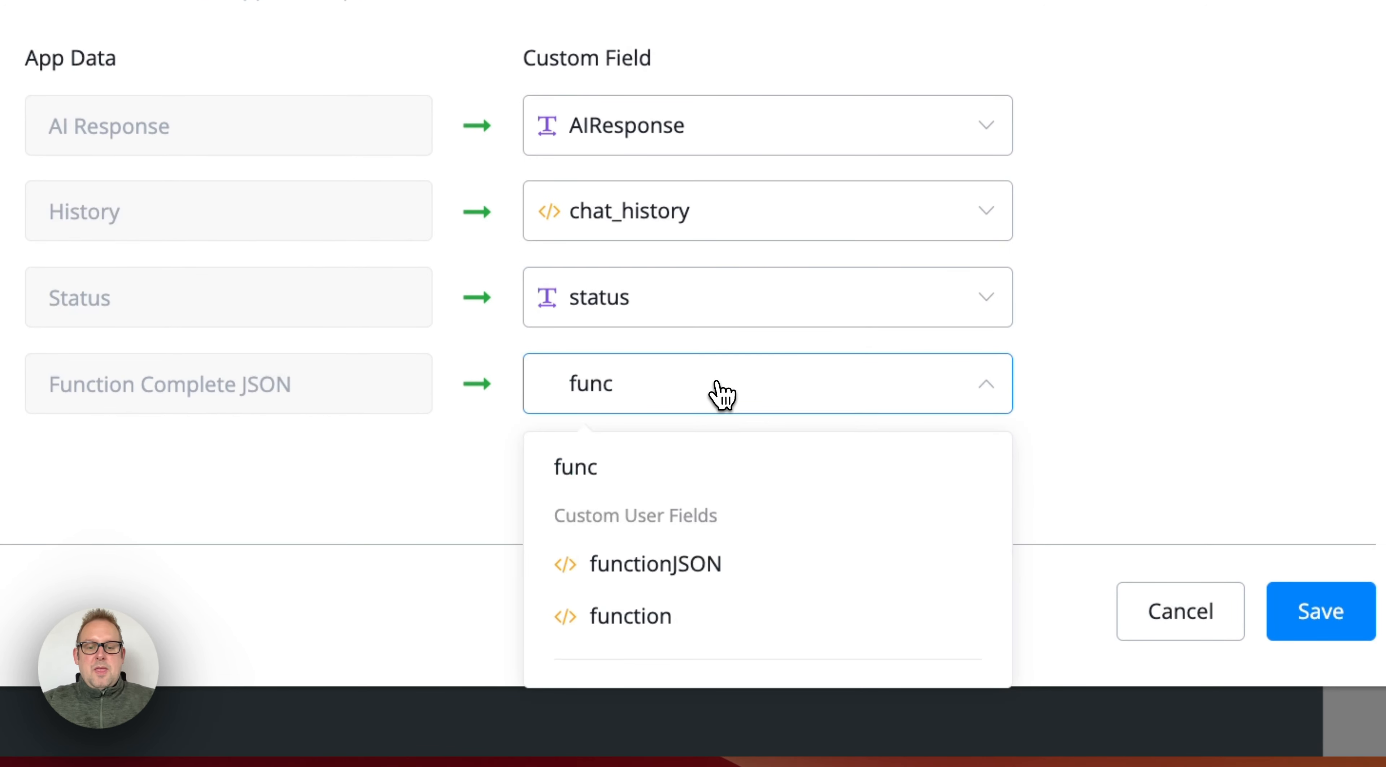
click(683, 564)
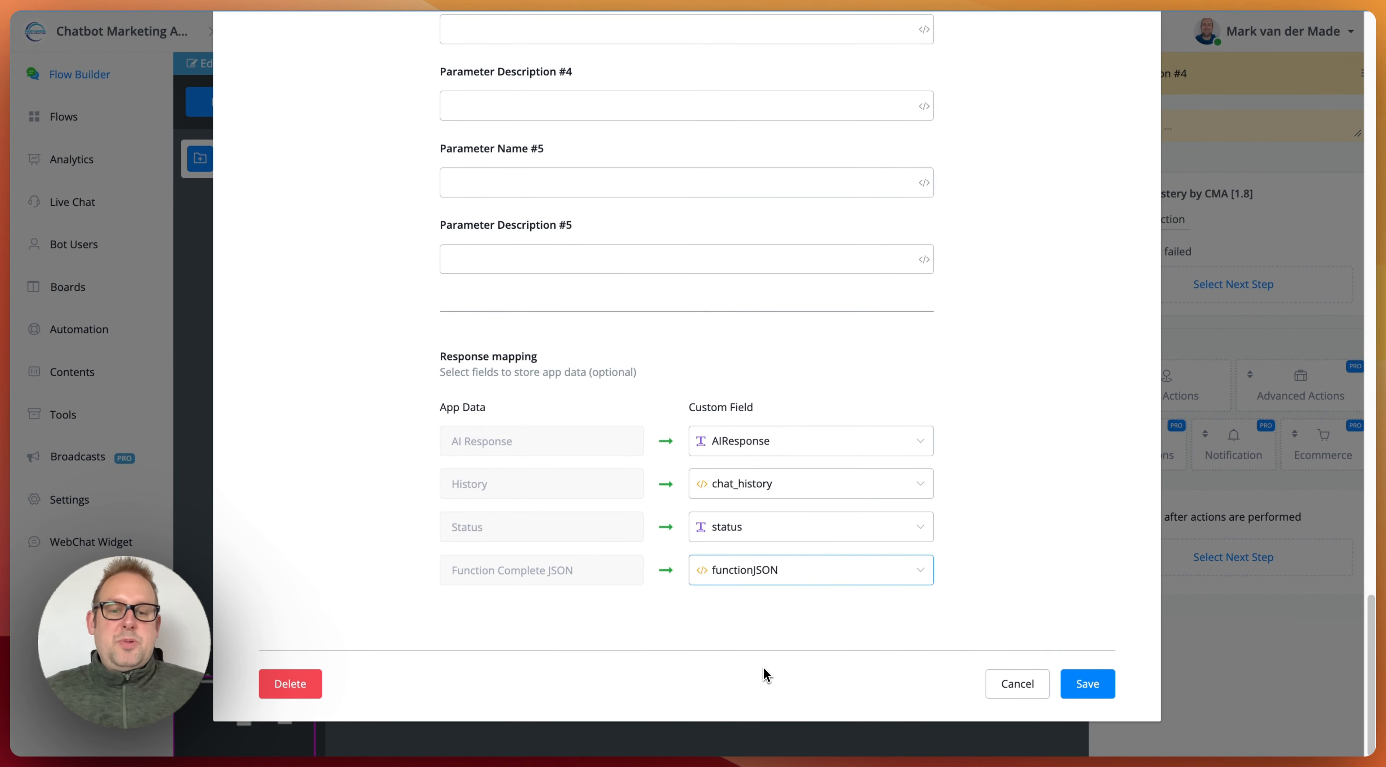
Step: Save the Call Functions on Chat Completion configuration and connect the Ask question step's continuation to Action #4
click(1074, 693)
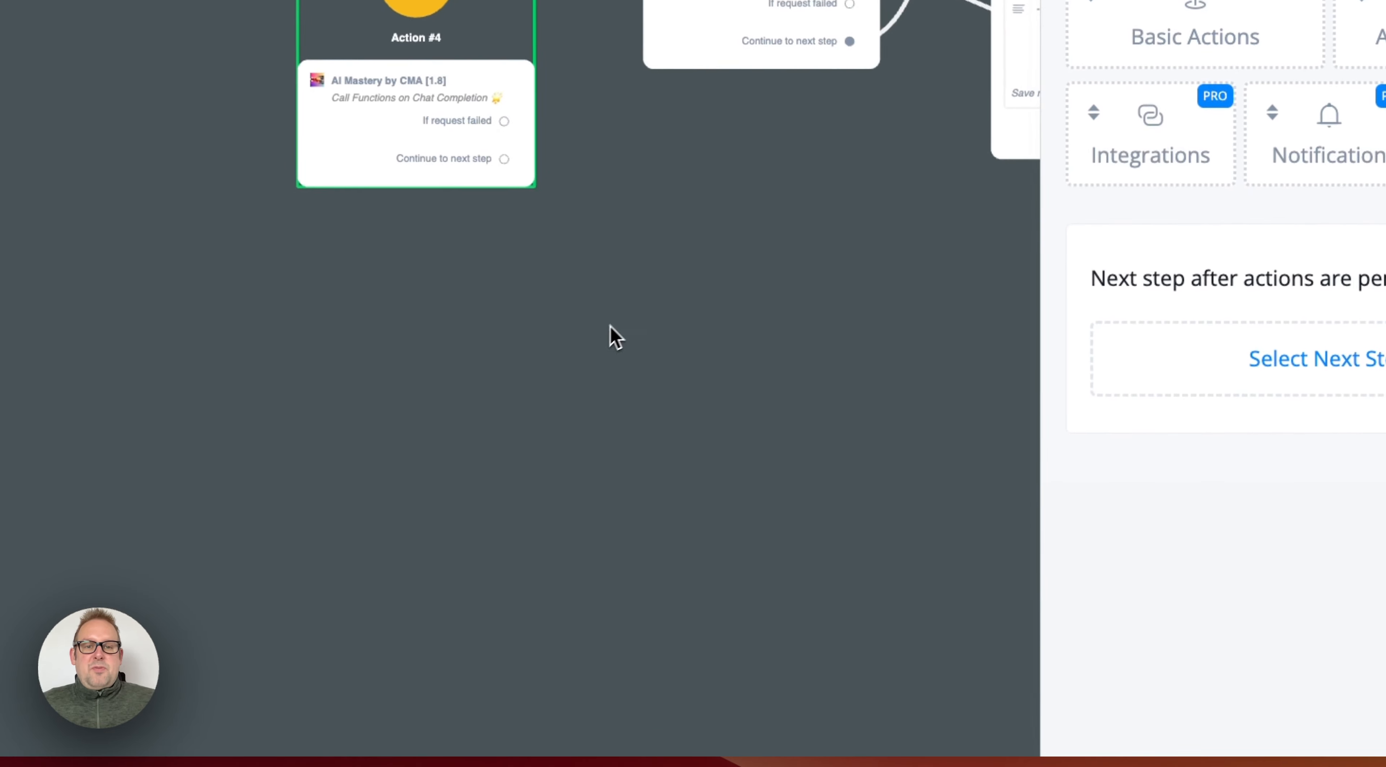
drag(573, 264, 495, 455)
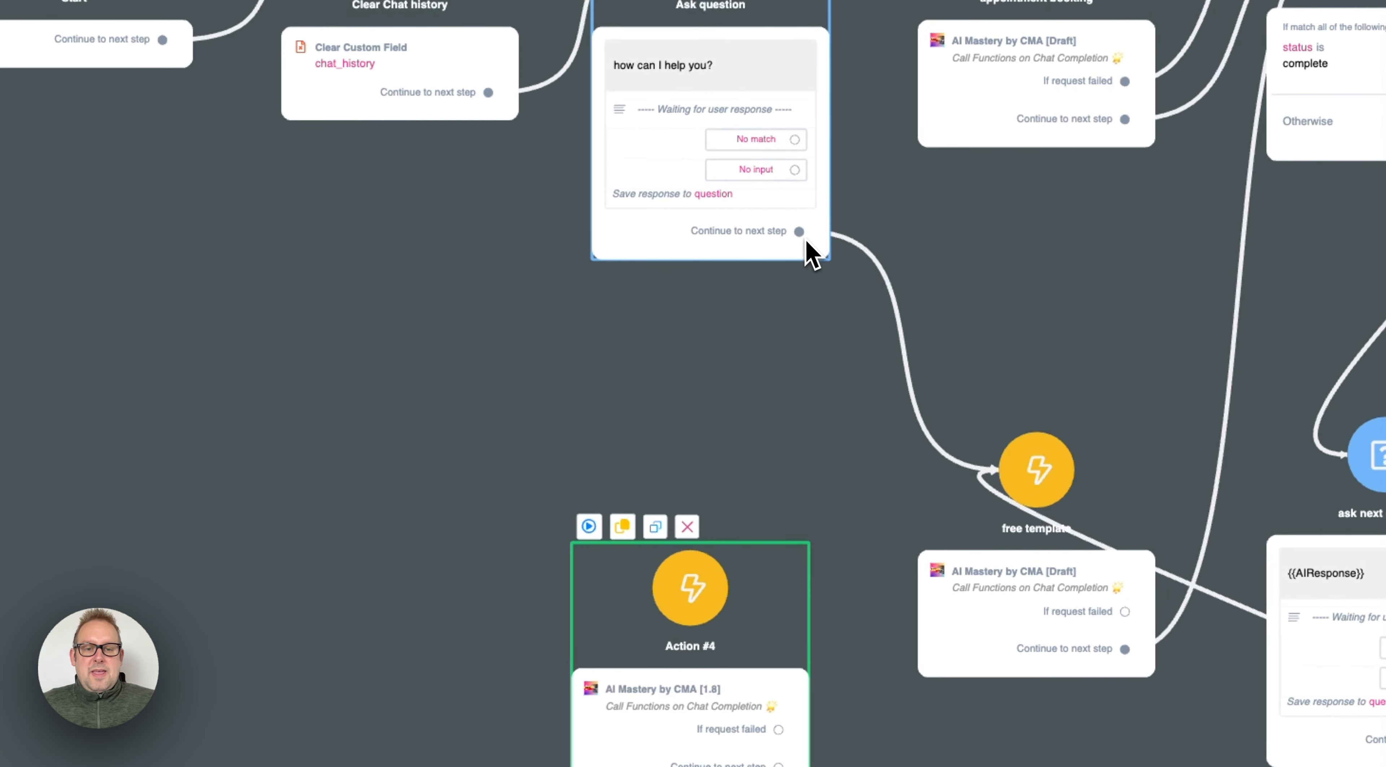
drag(798, 230, 669, 335)
Step: Delete the link running from the ask next question step to the free template action
drag(951, 507, 584, 604)
click(661, 580)
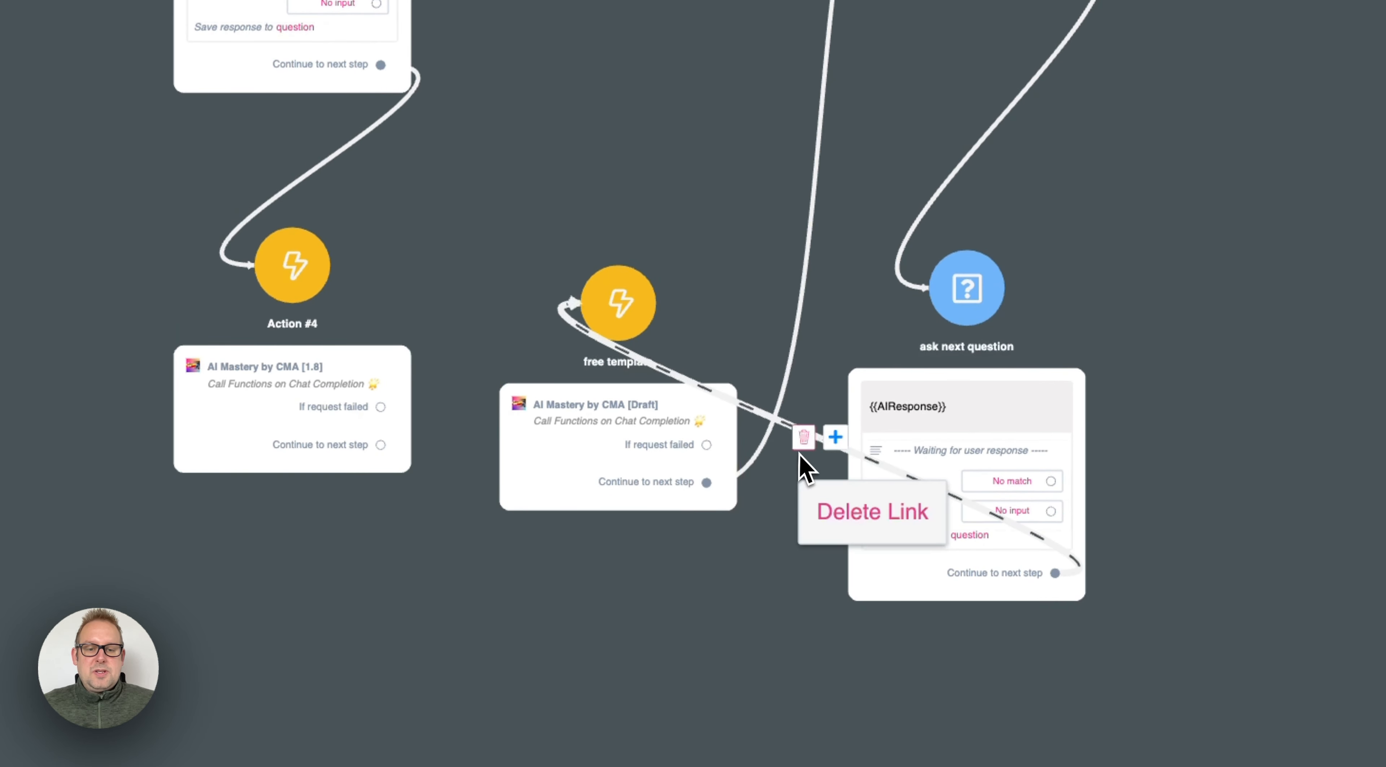
click(808, 443)
Step: Permanently delete the free template and appointment booking action steps from the flow
click(789, 194)
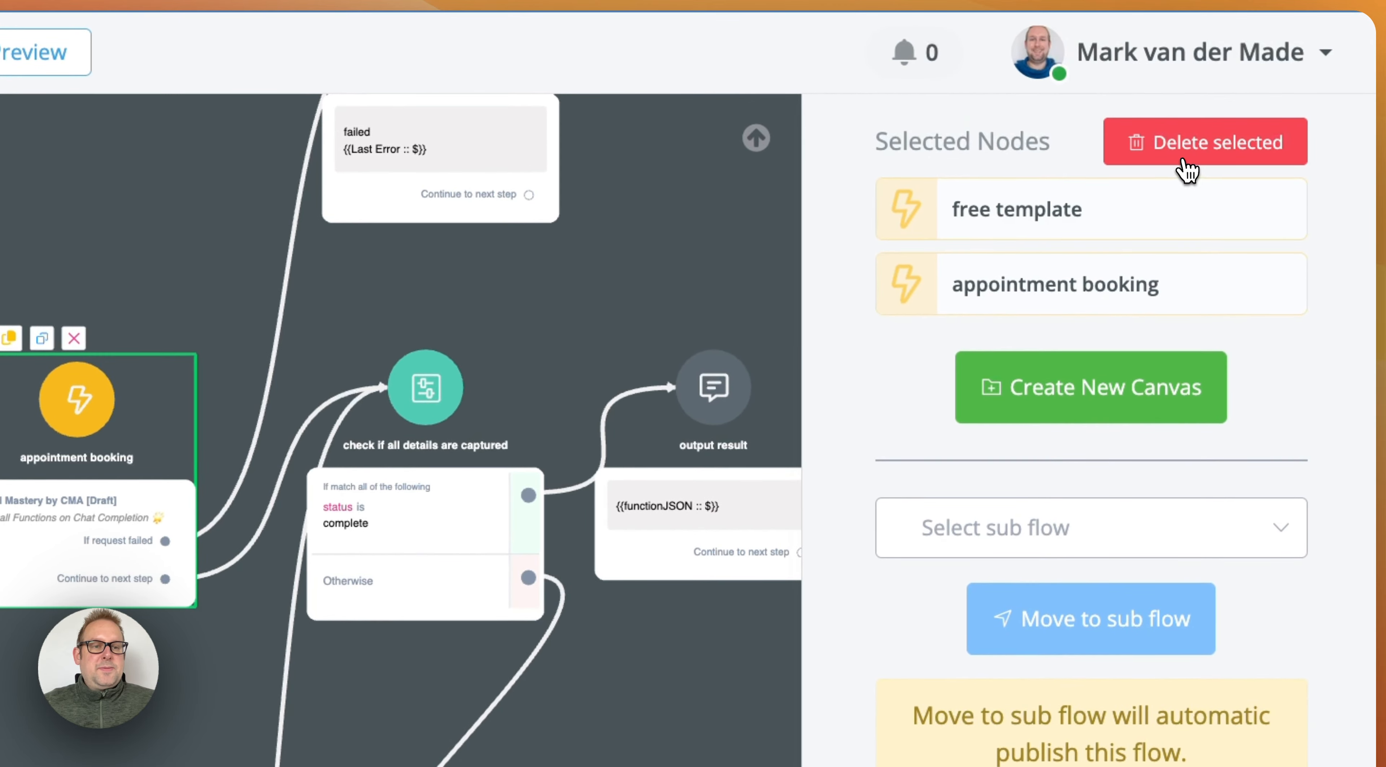
click(1187, 171)
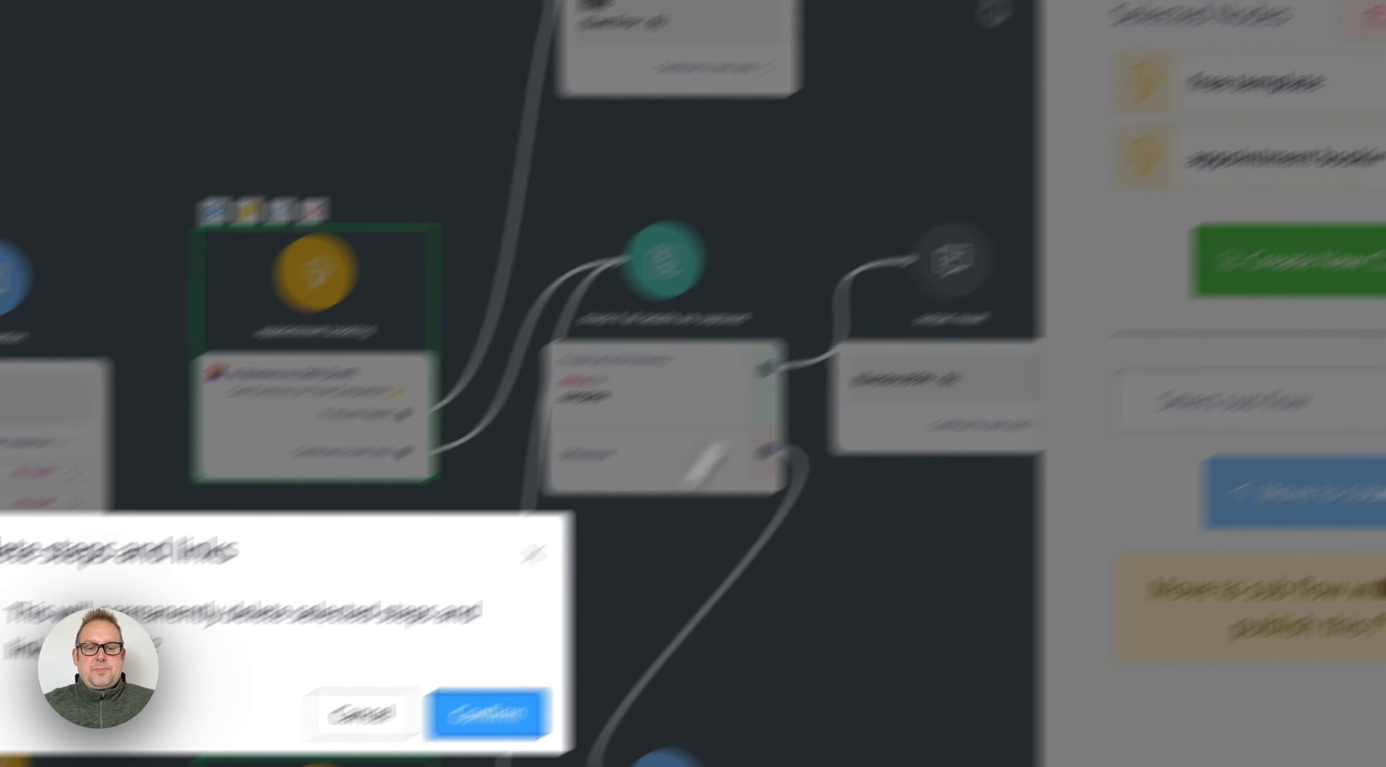
click(745, 590)
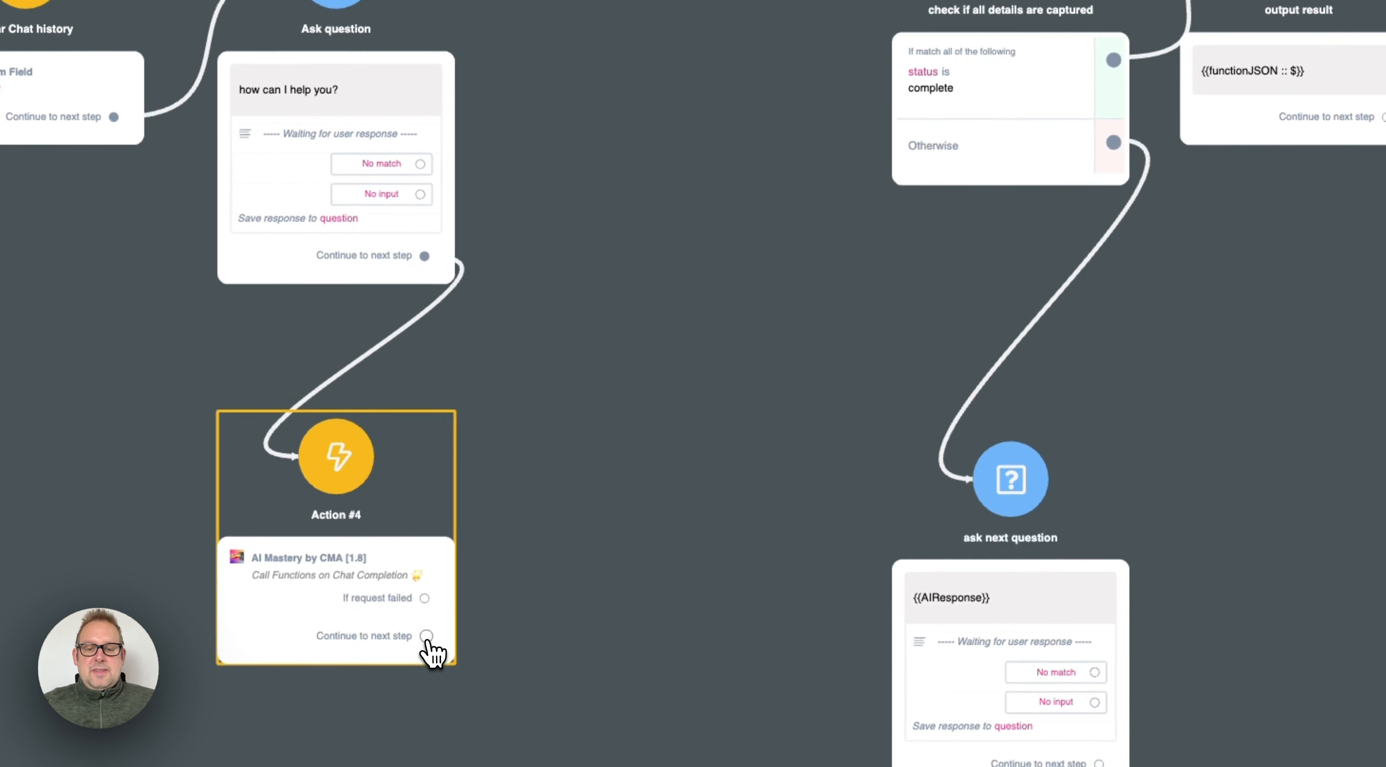
Step: Place Action #4 between Ask question and the check if all details are captured condition, and link its continuation to that condition
drag(350, 752, 745, 541)
drag(819, 424, 1014, 120)
drag(437, 618, 791, 177)
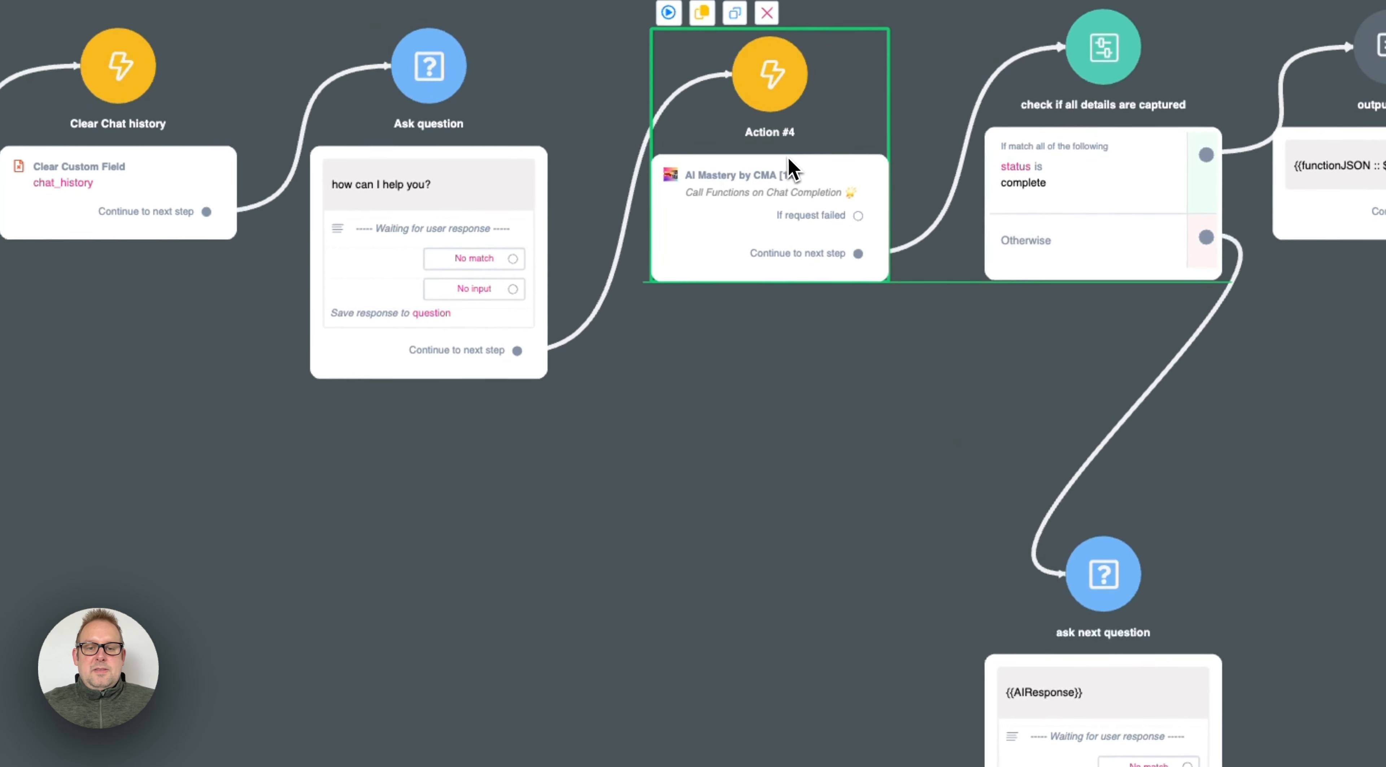
Step: Move the ask next question step up beneath the condition and link its continuation back to Action #4
click(1027, 265)
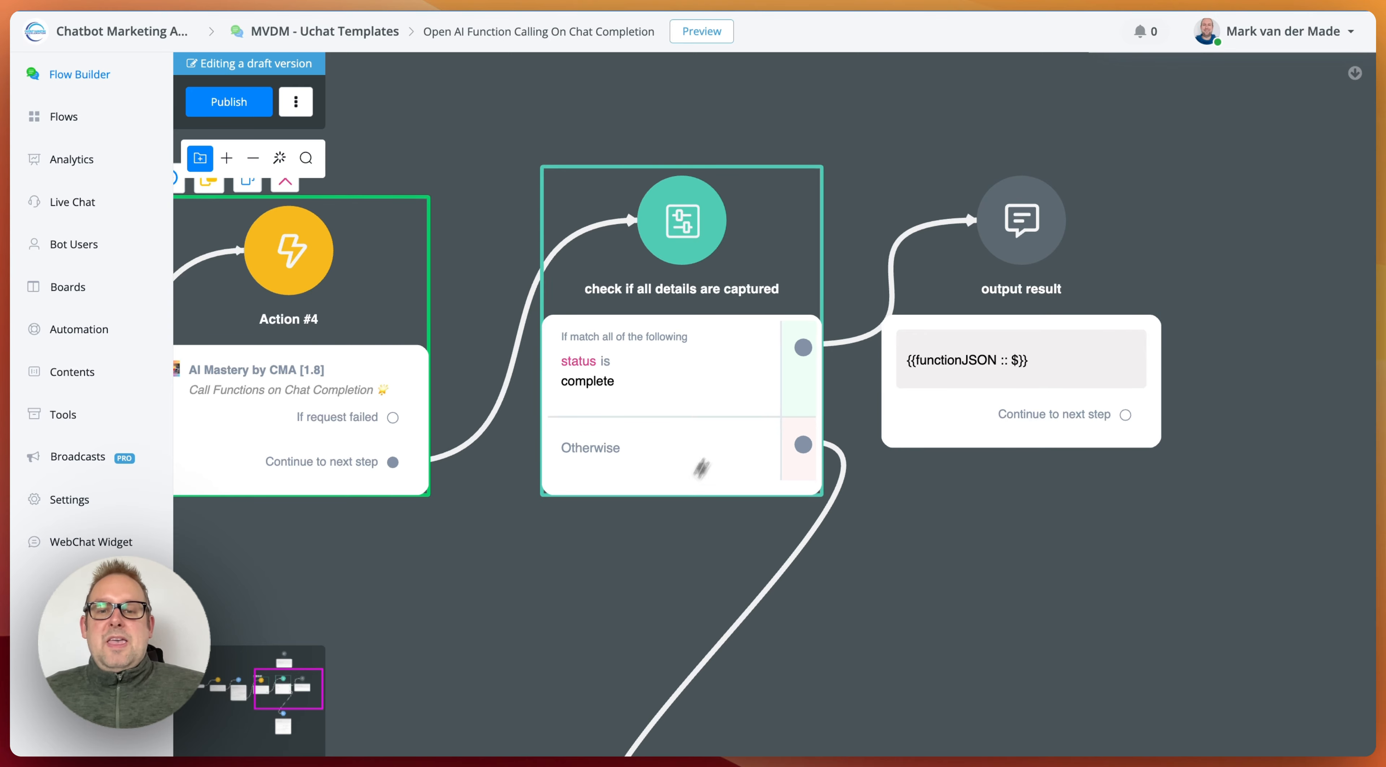
scroll(926, 609, down, 2)
drag(928, 609, 908, 146)
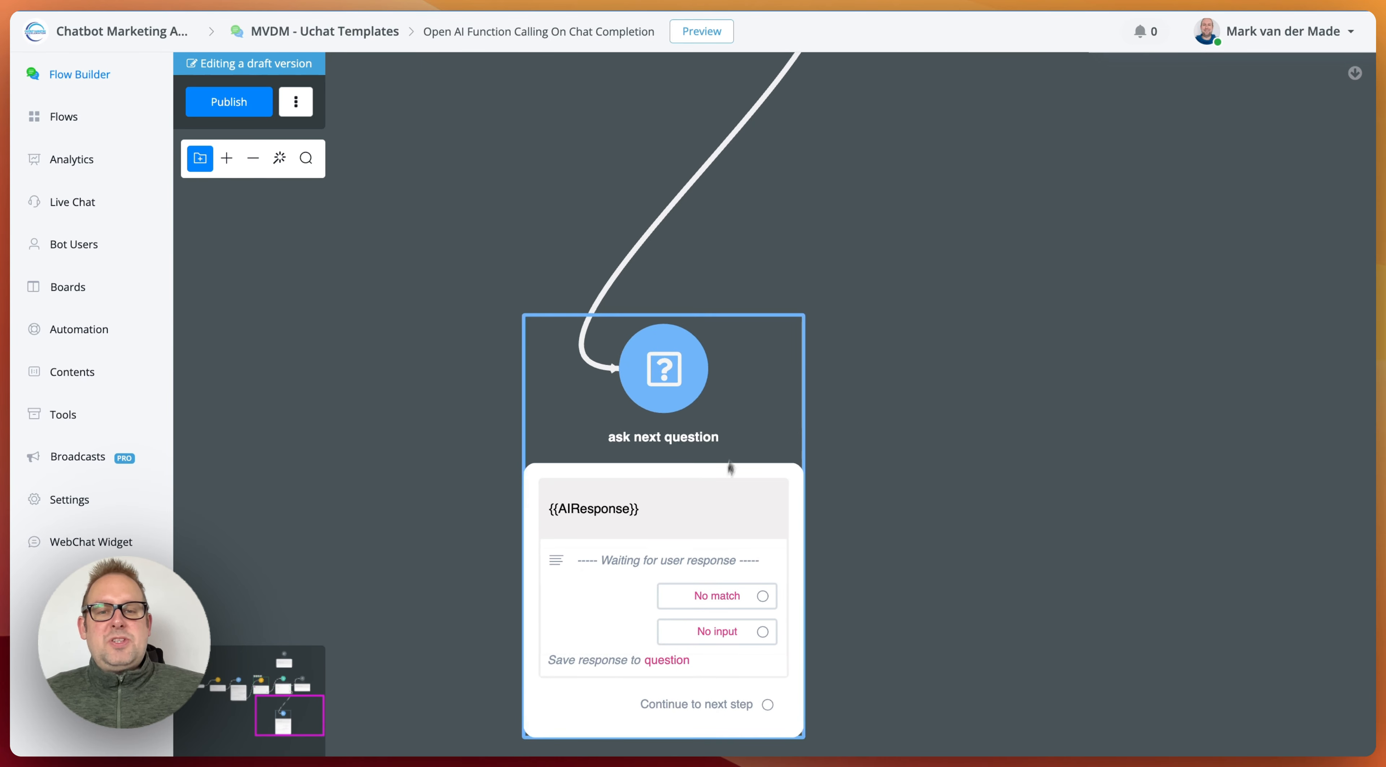
drag(712, 496, 730, 243)
drag(905, 127, 953, 550)
drag(813, 539, 807, 553)
scroll(914, 569, down, 2)
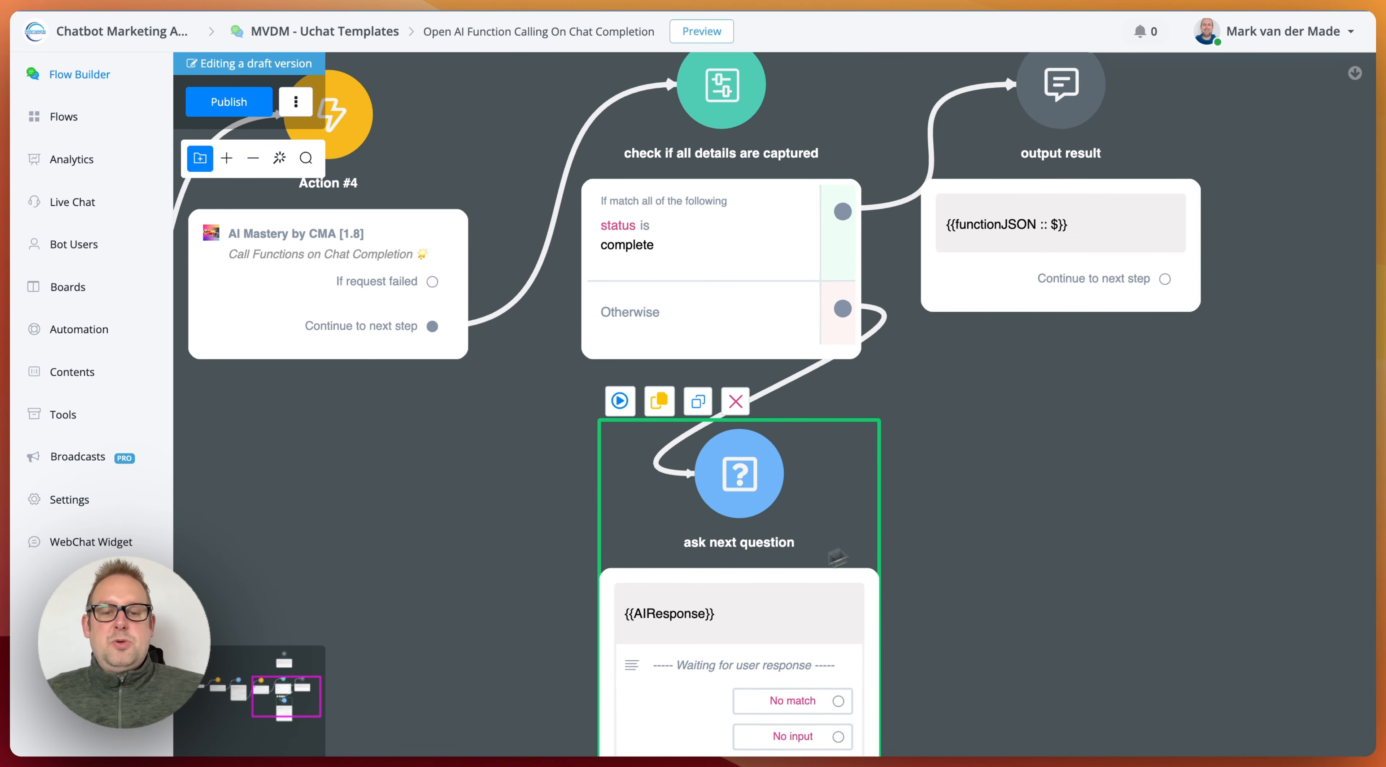
drag(956, 607, 961, 480)
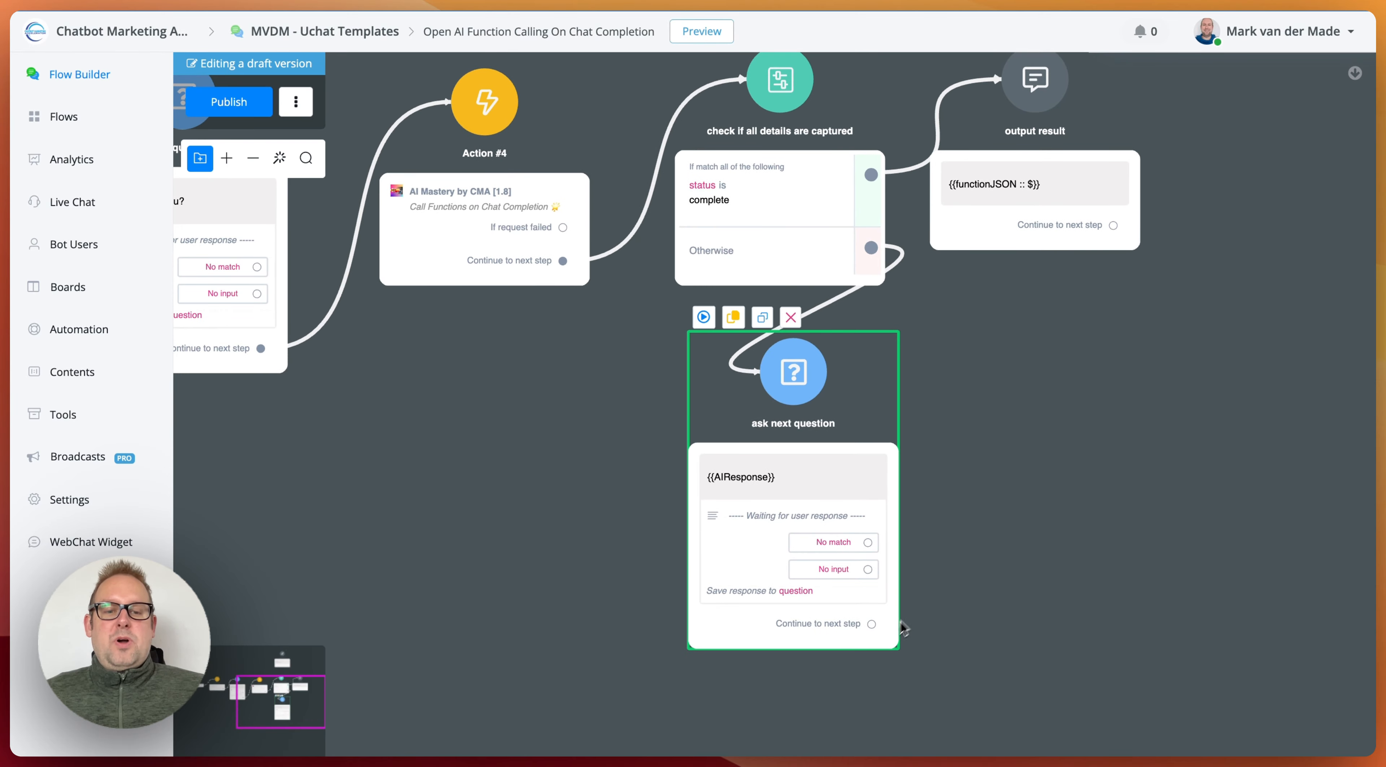
drag(872, 624, 504, 130)
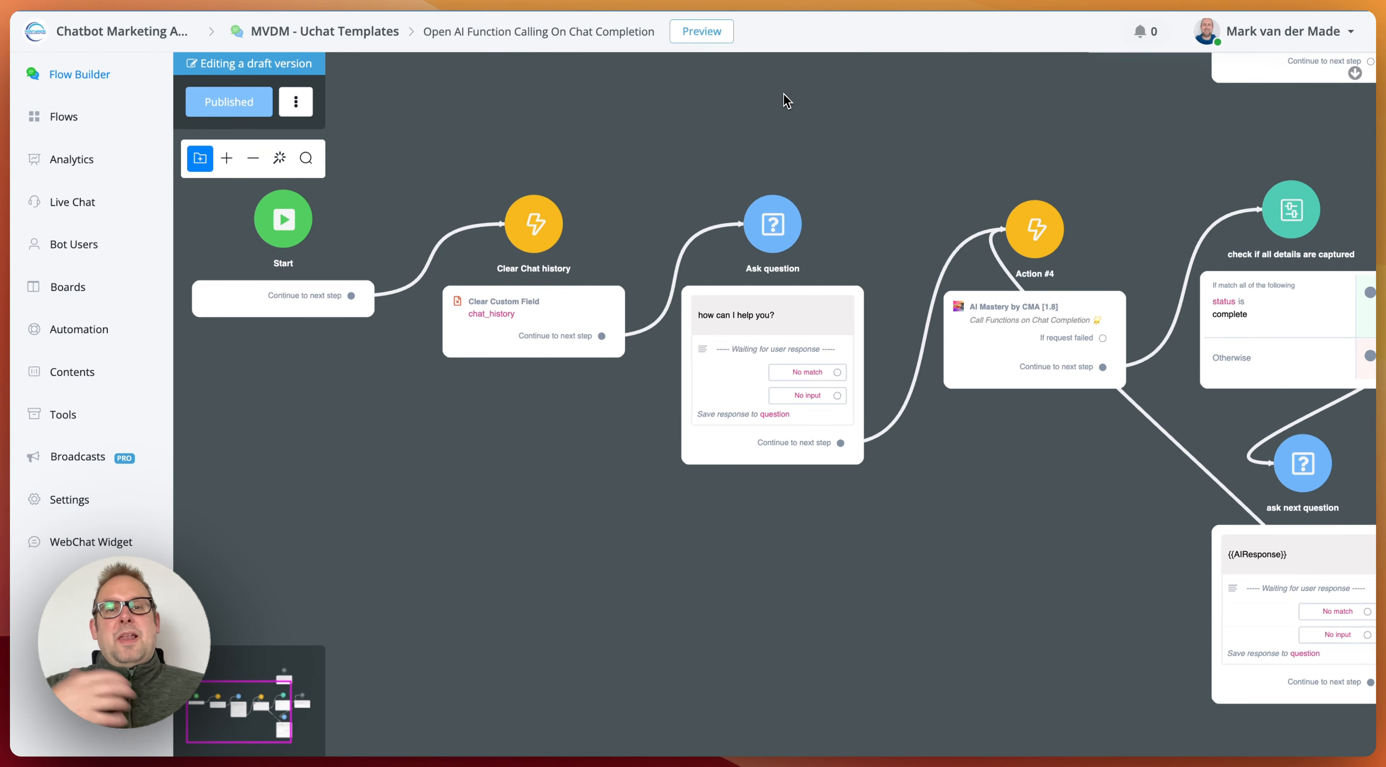
Step: Preview the flow in a web popup and send "I would like to book an appointment. are you able to help me?"
click(718, 33)
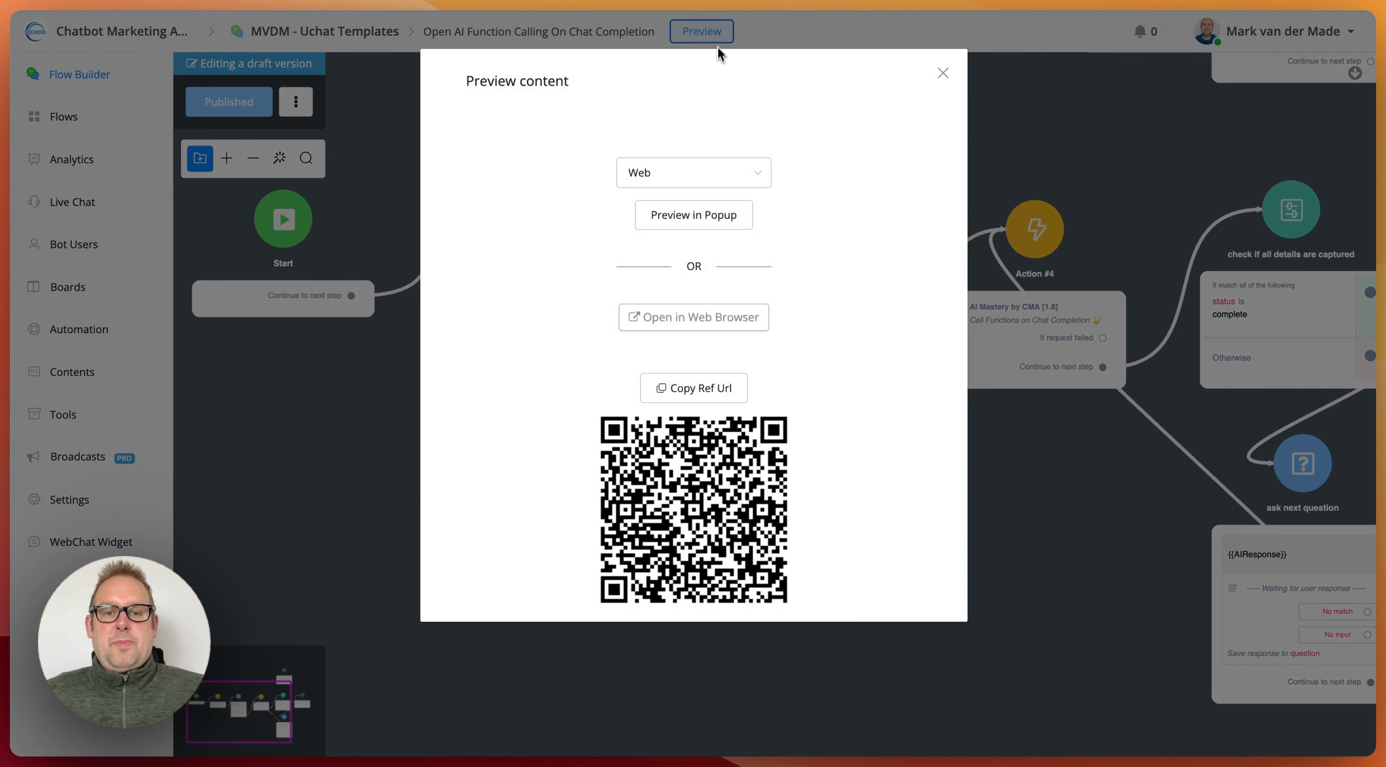
click(729, 210)
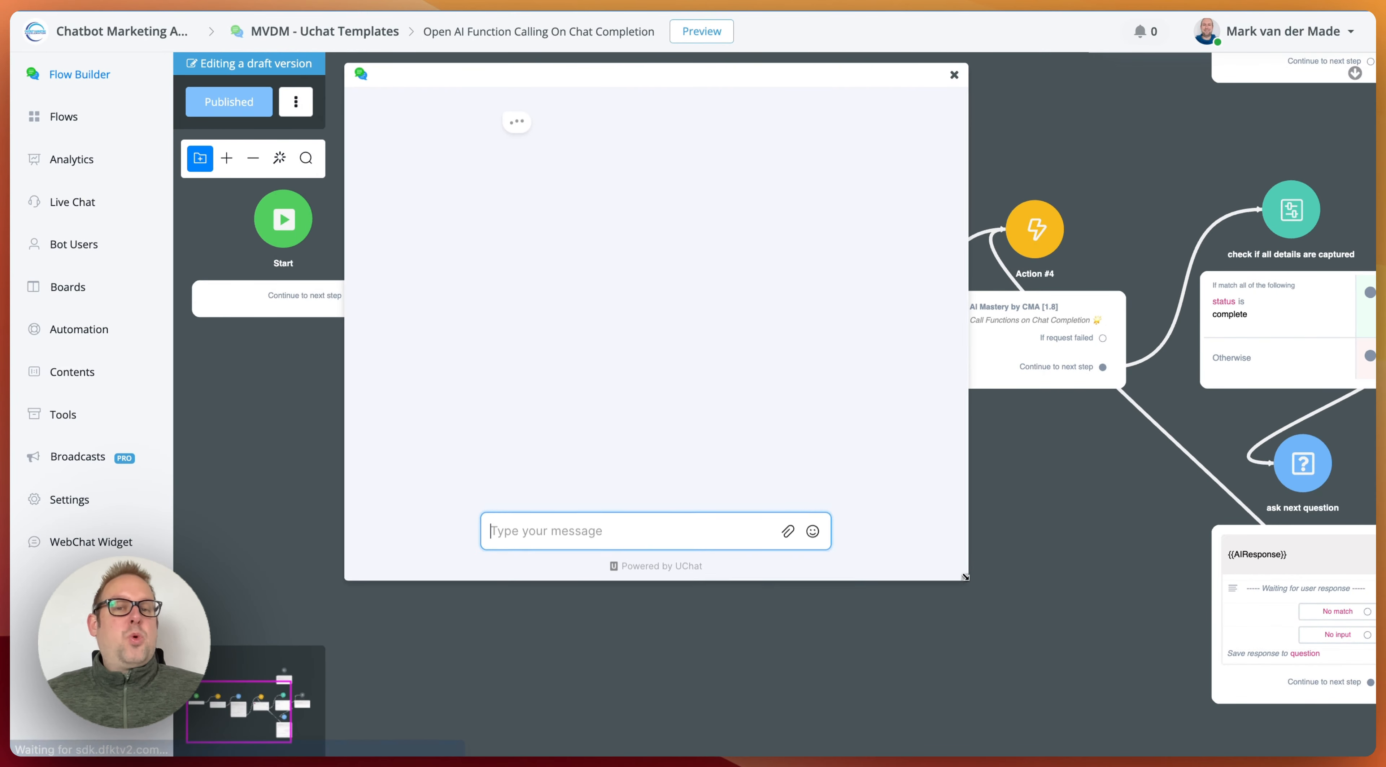
text(I)
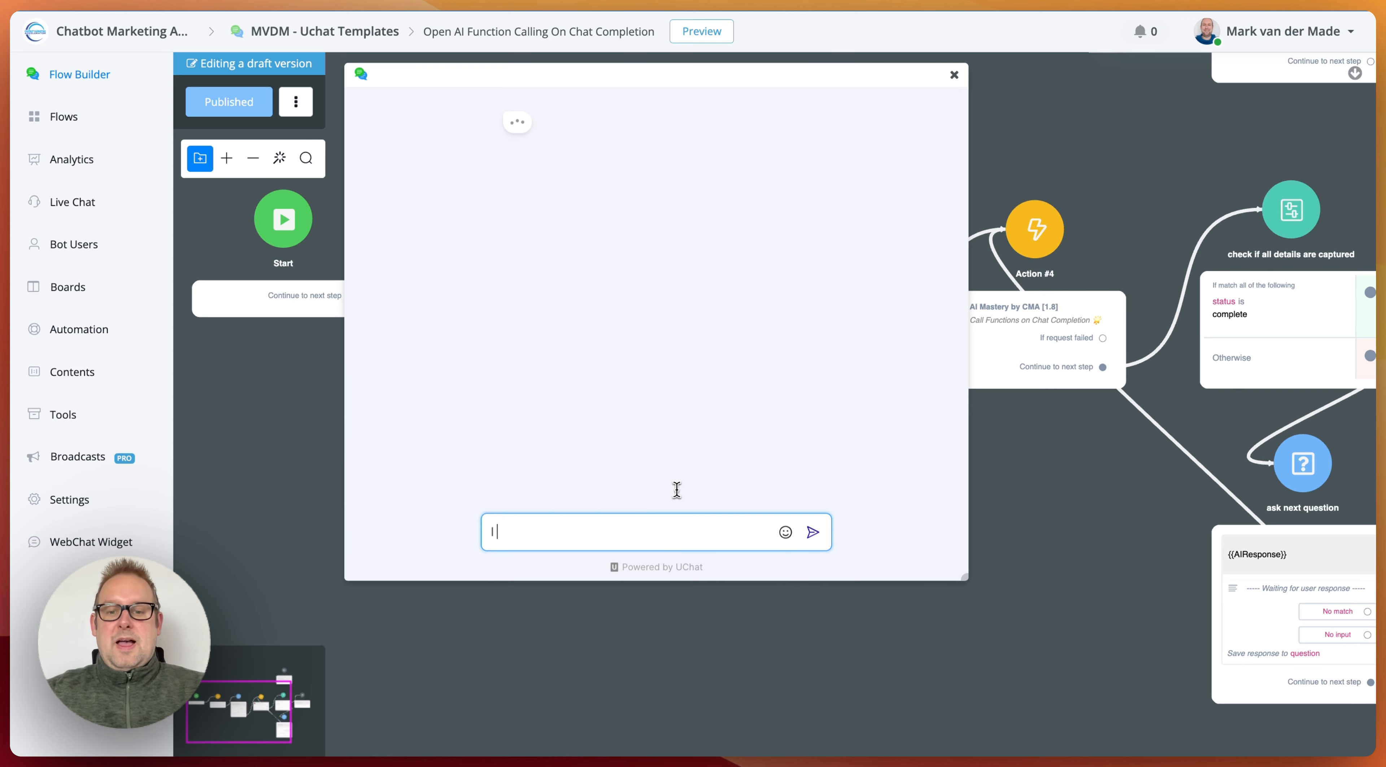
text( would like to bookk)
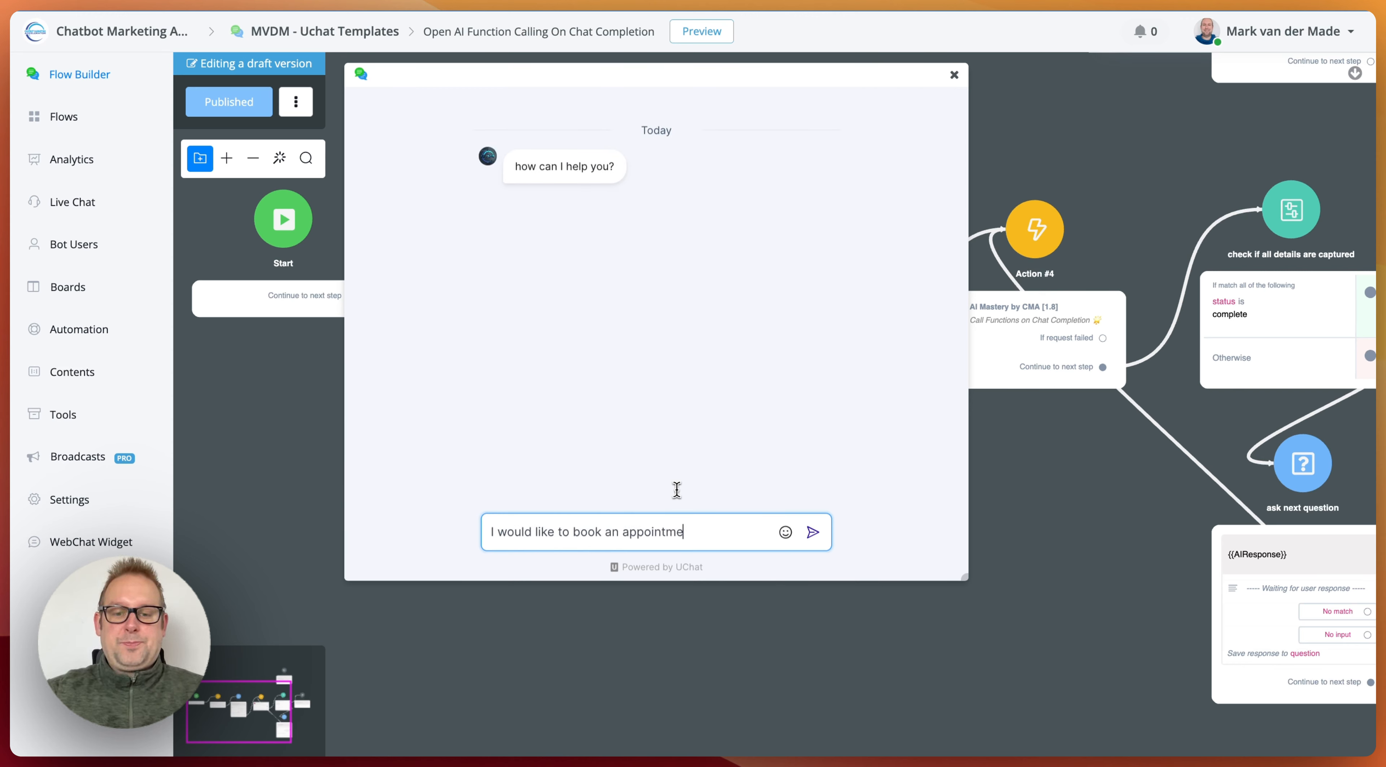
text(you able to help me?)
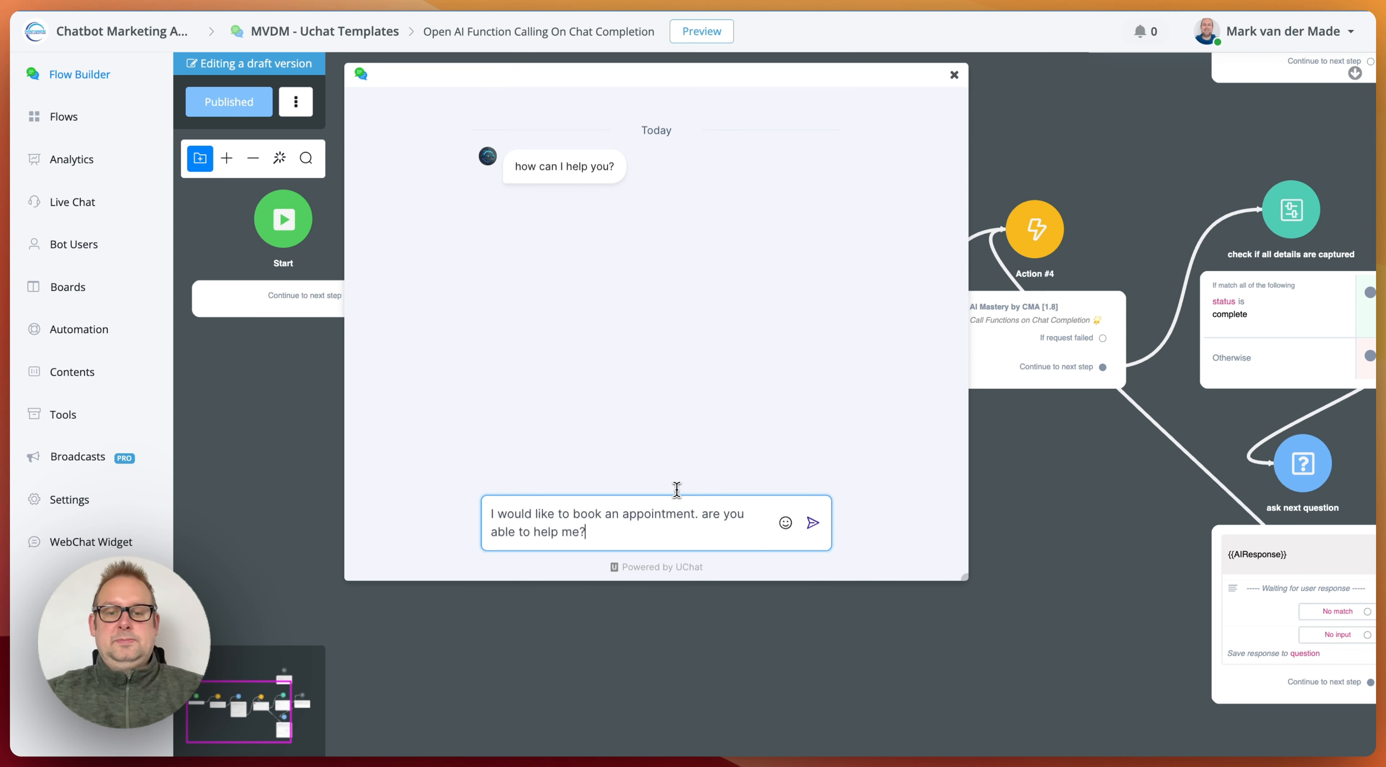
key(Return)
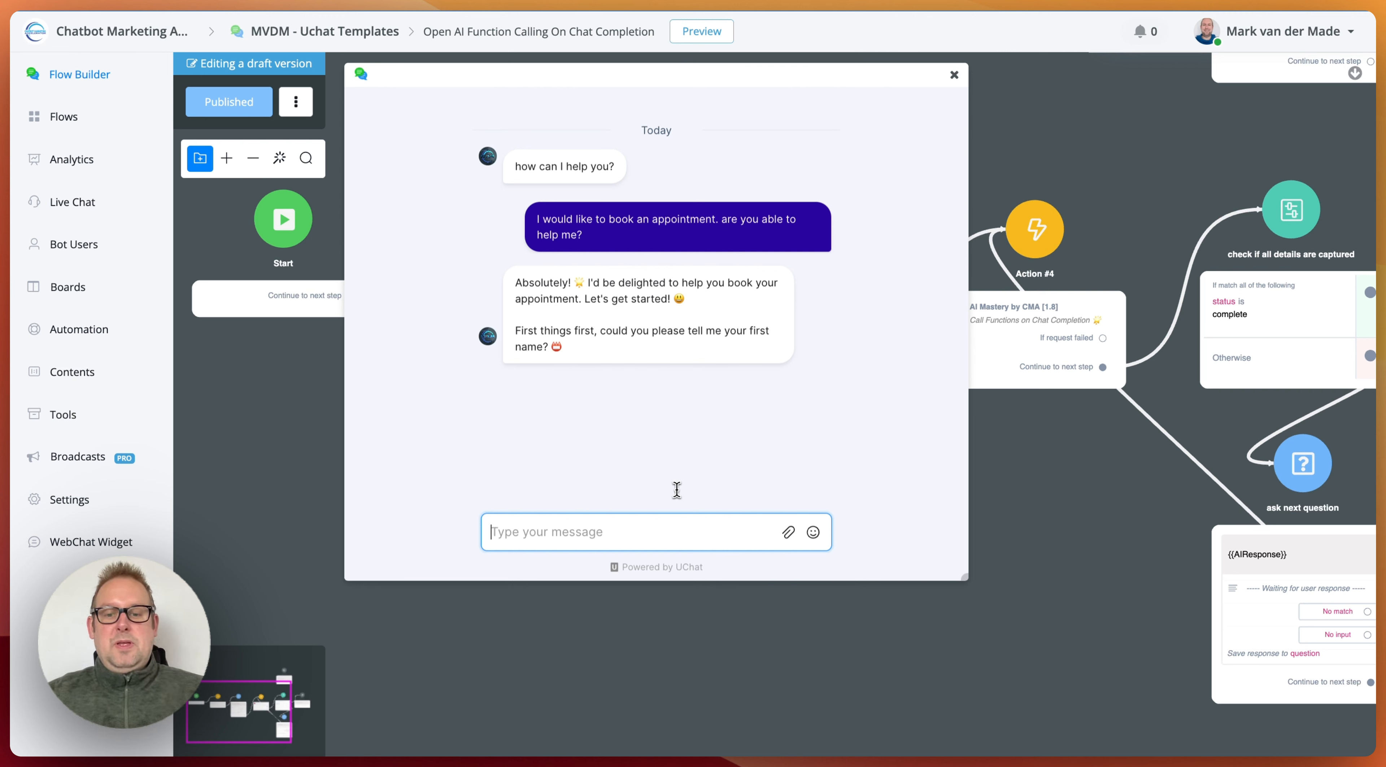
Step: Answer the chatbot's name question with a message giving the customer's first name
text(sur)
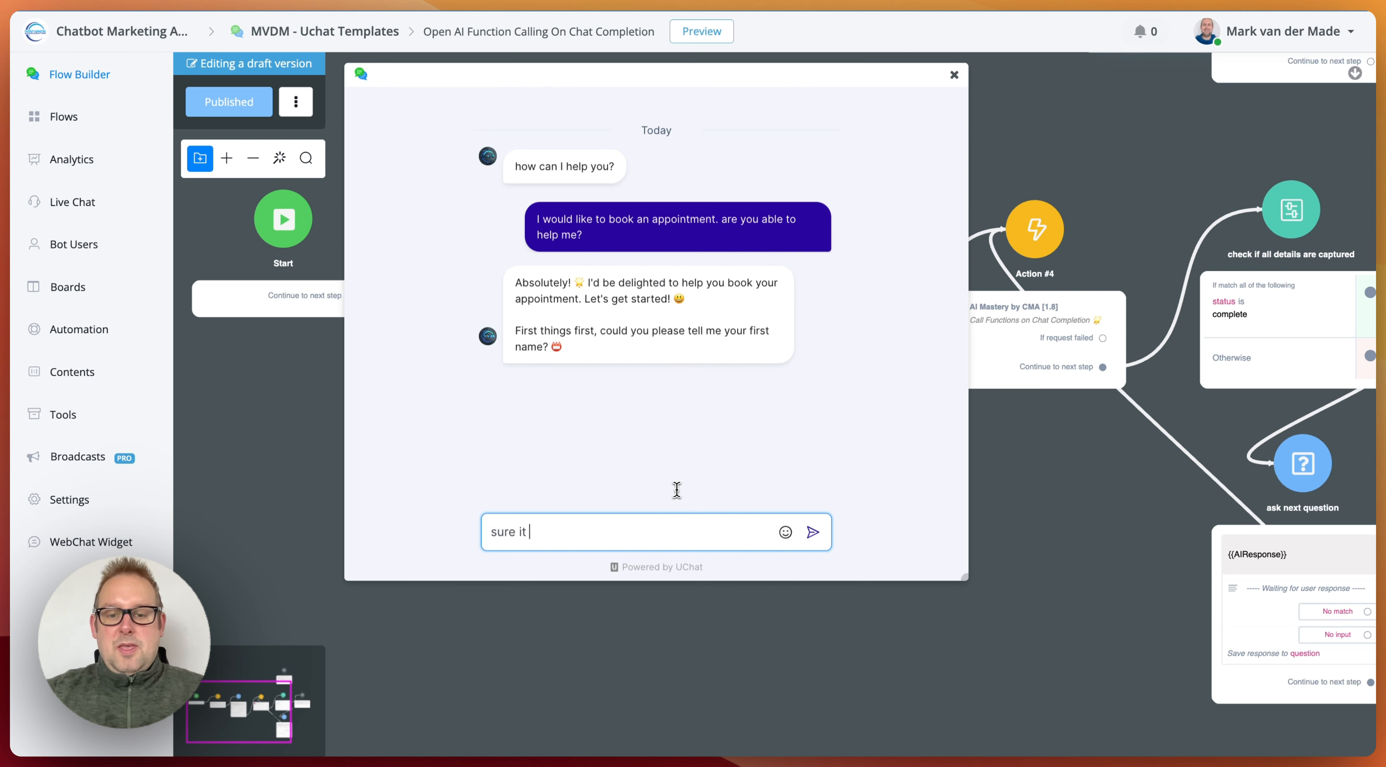
text(e it's Mark)
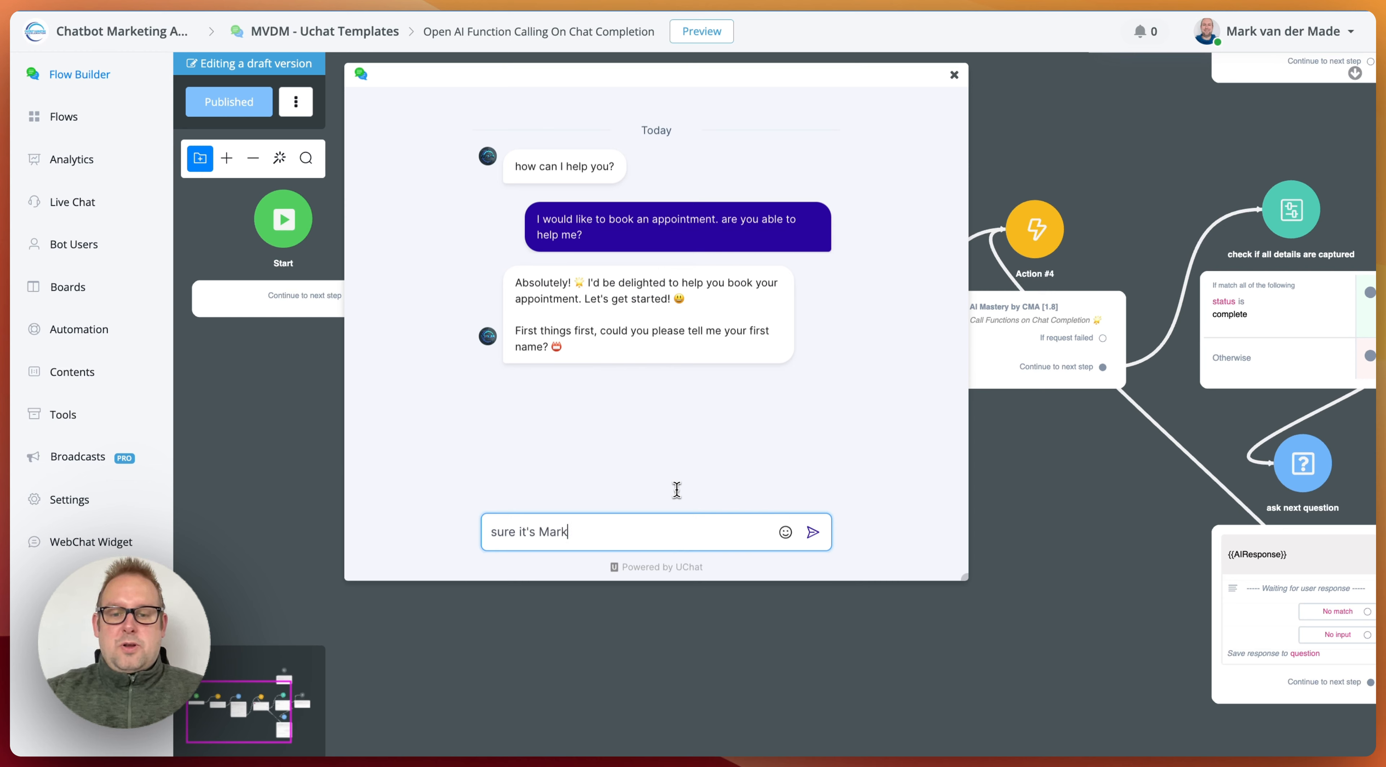
key(Return)
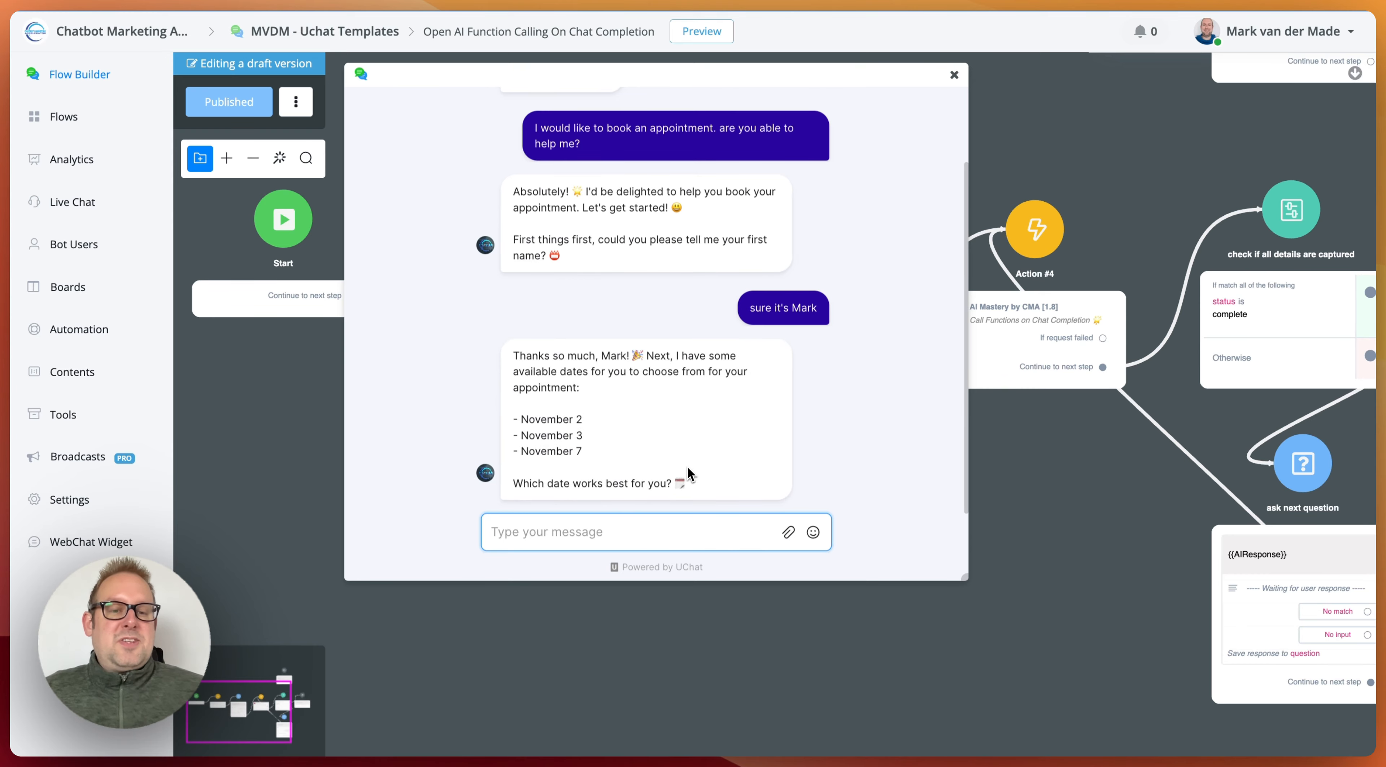
Step: Examine the available timeslots listed in the prompt of Action #4's Call Functions on Chat Completion, and close its settings
click(1062, 272)
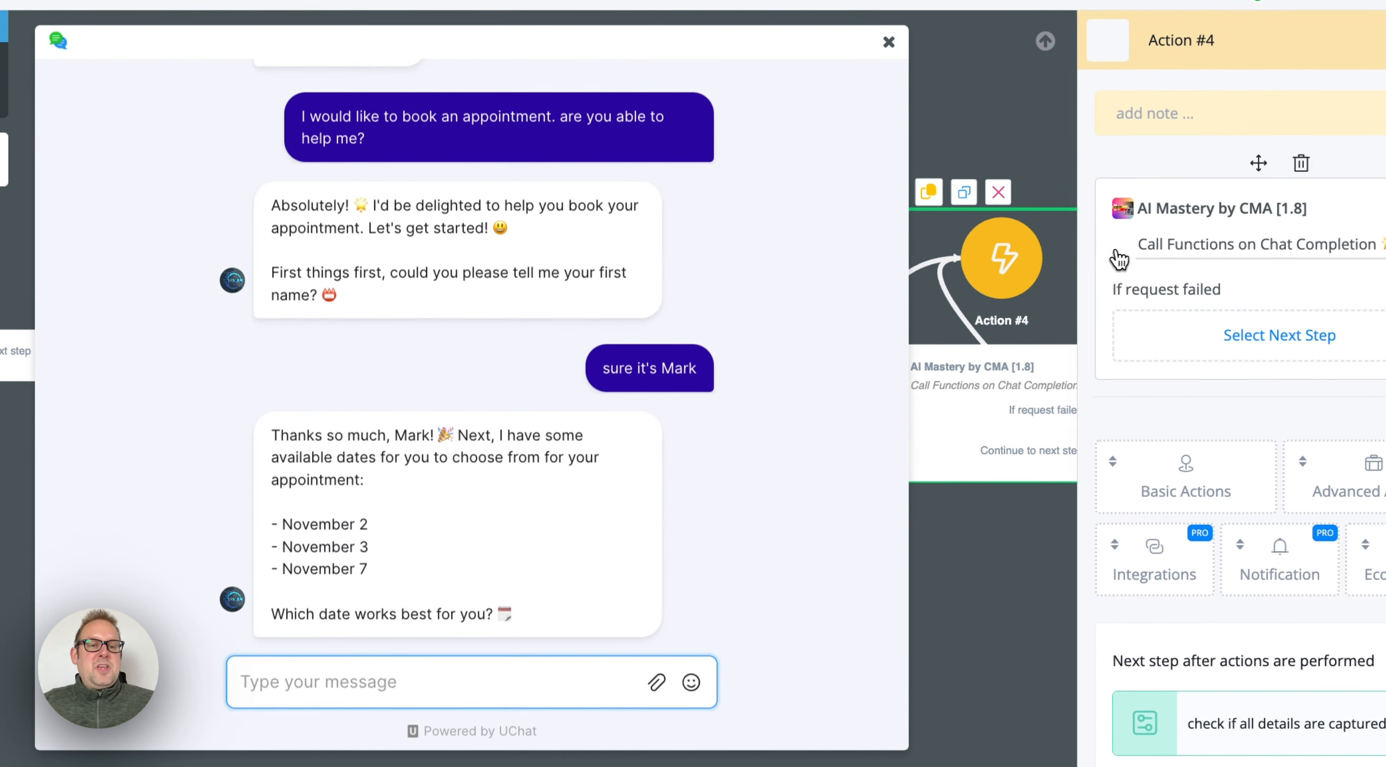
click(1135, 248)
scroll(695, 454, down, 5)
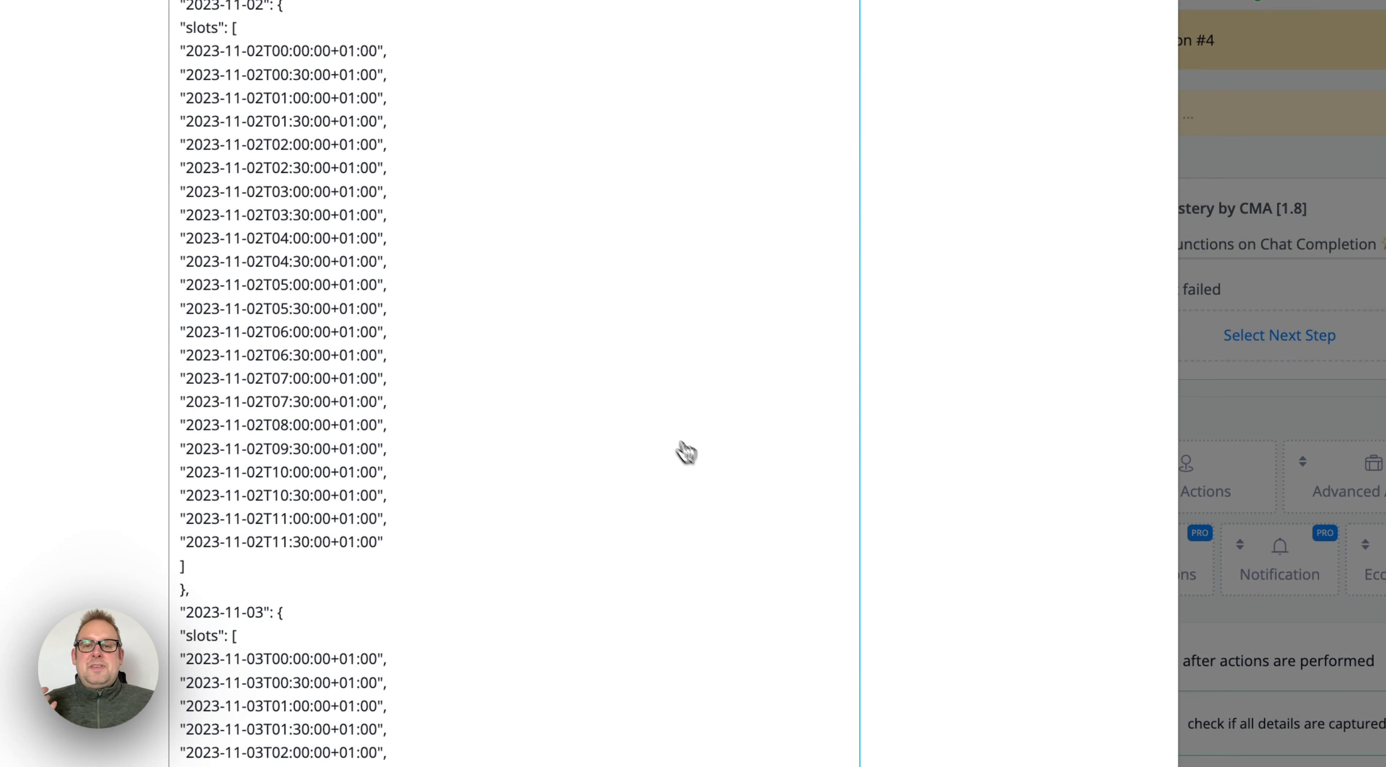
drag(477, 51, 738, 642)
drag(669, 472, 686, 615)
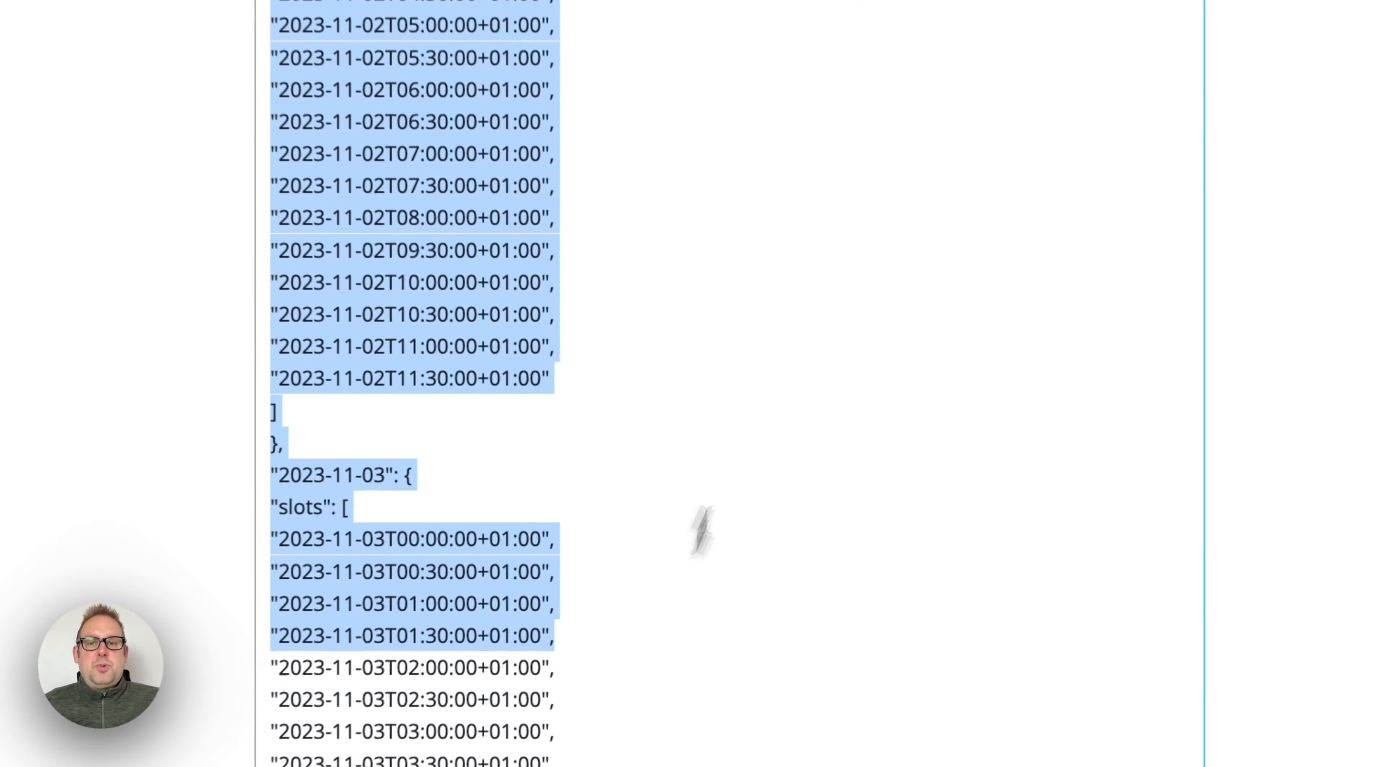
scroll(672, 511, up, 5)
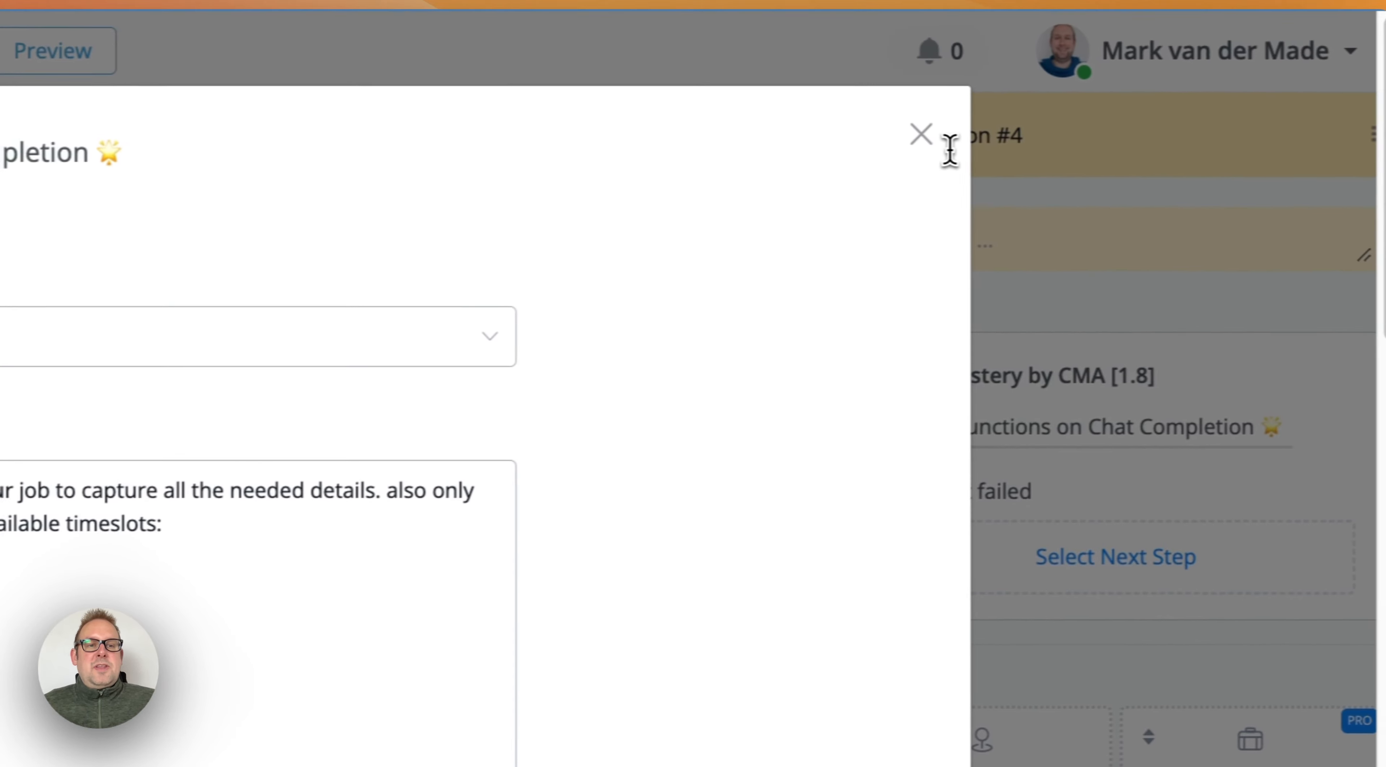
click(919, 135)
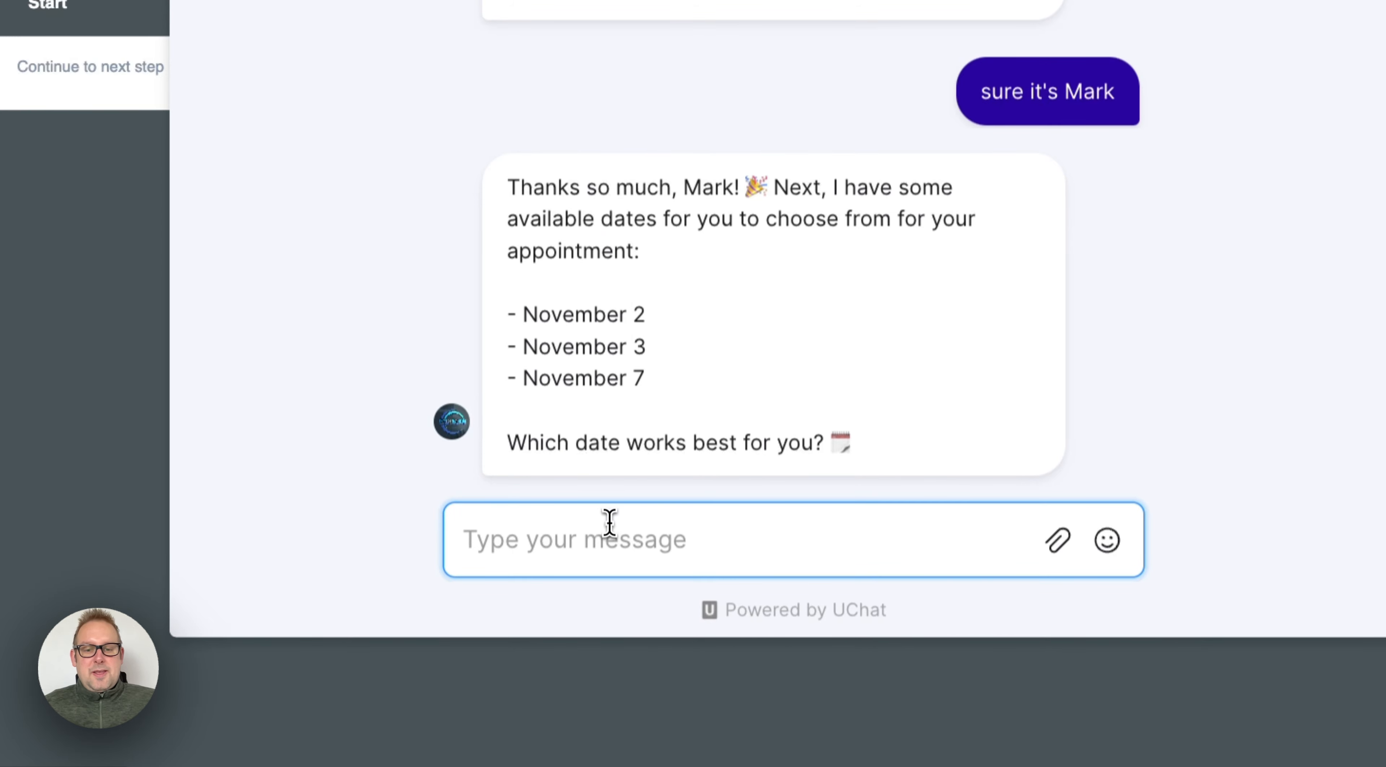
Step: Test an unavailable date by replying "November 8 please" in the chat preview
text(November 8 pl)
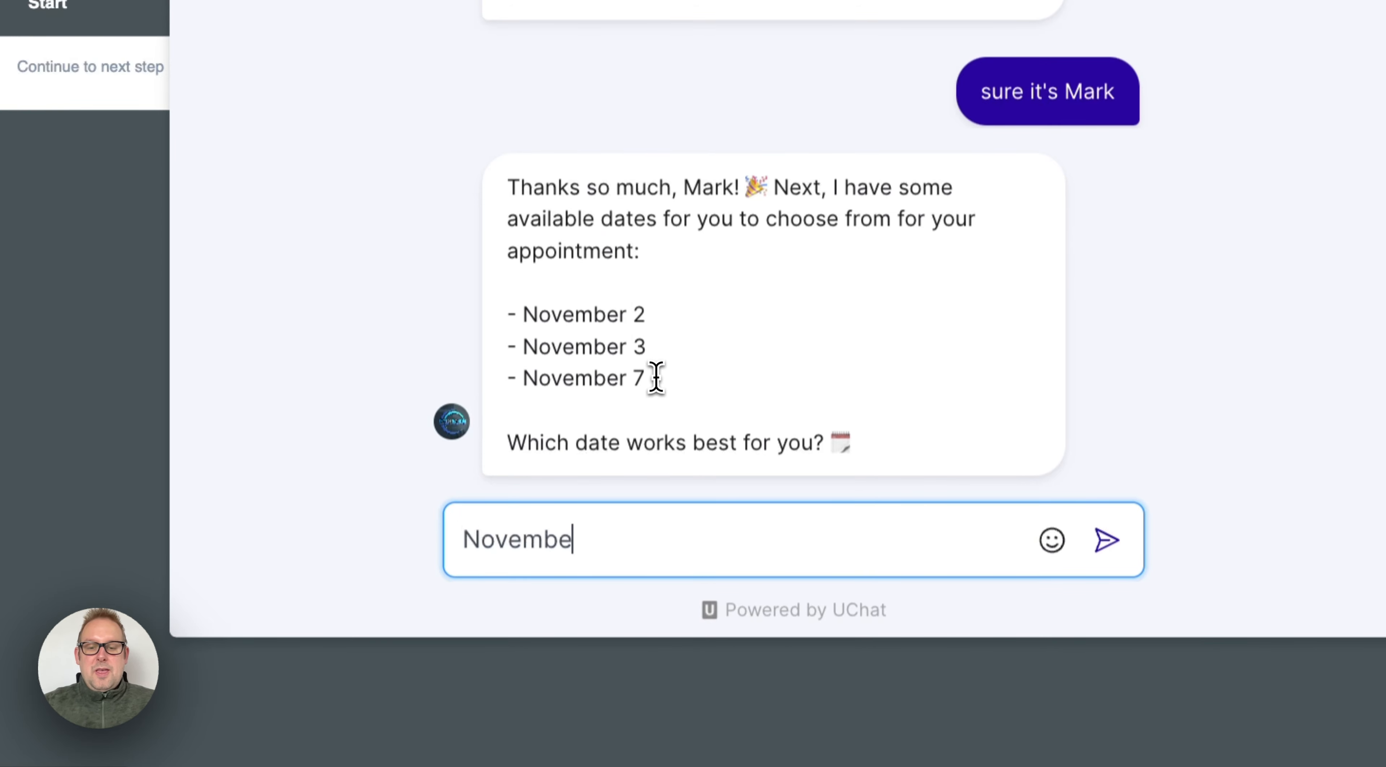
text(ease)
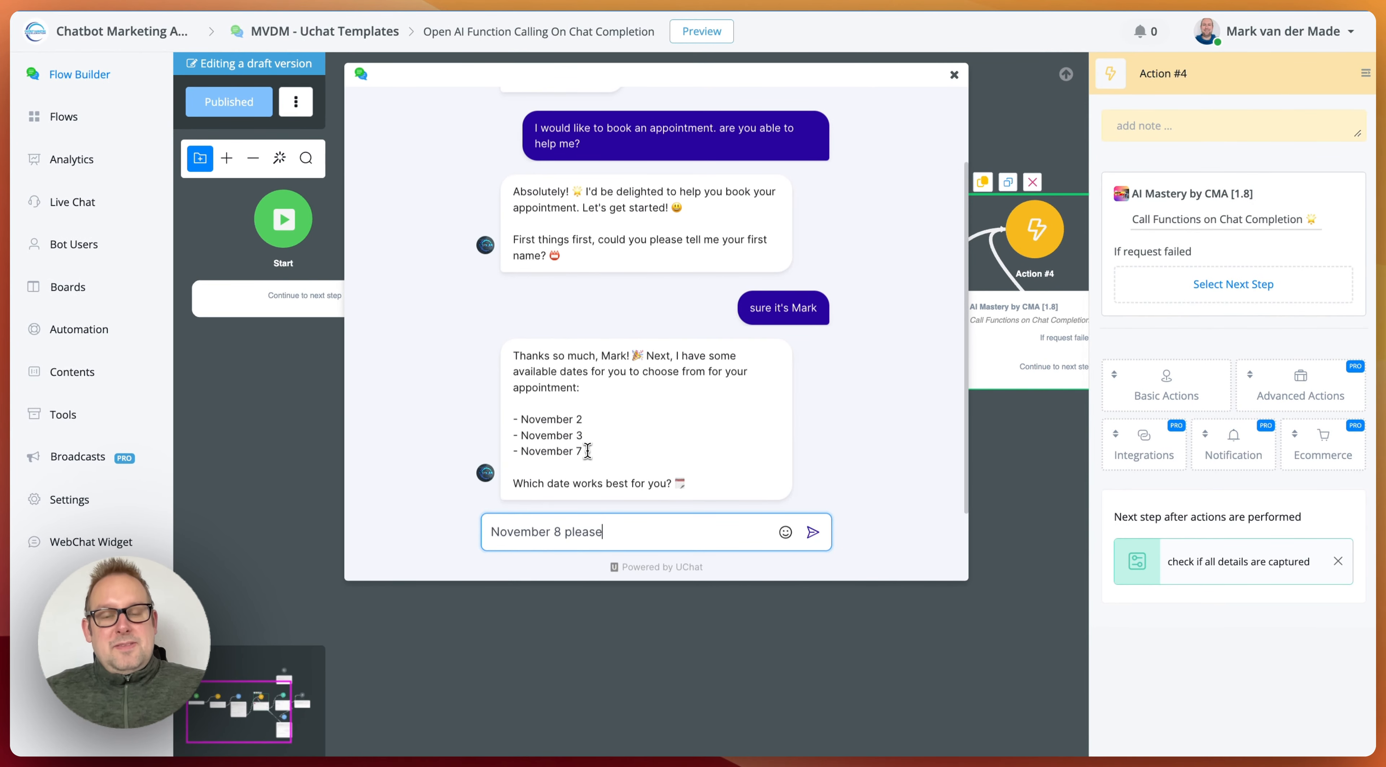
key(Return)
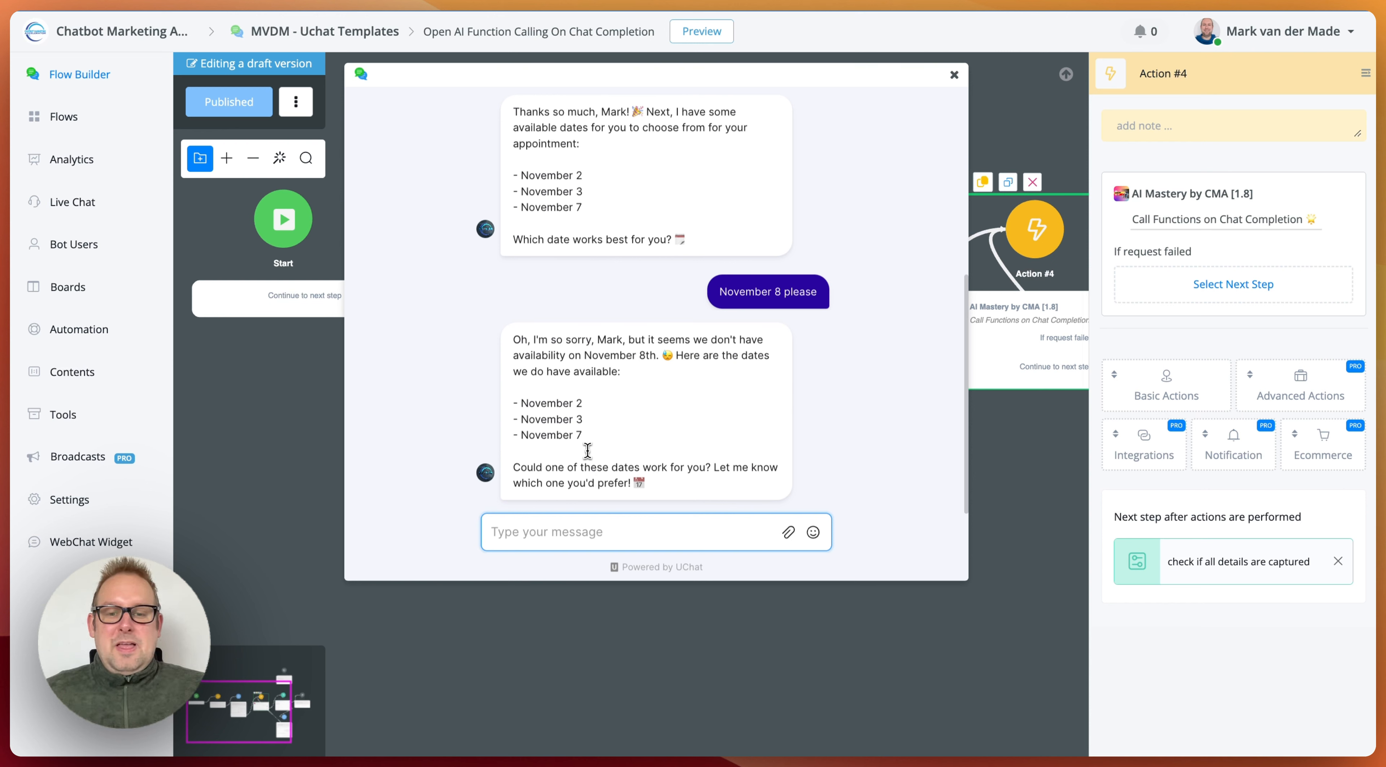
Step: Reply "ok no worries lets do November 7 then" in the chat preview and review the offered time slots
text(o)
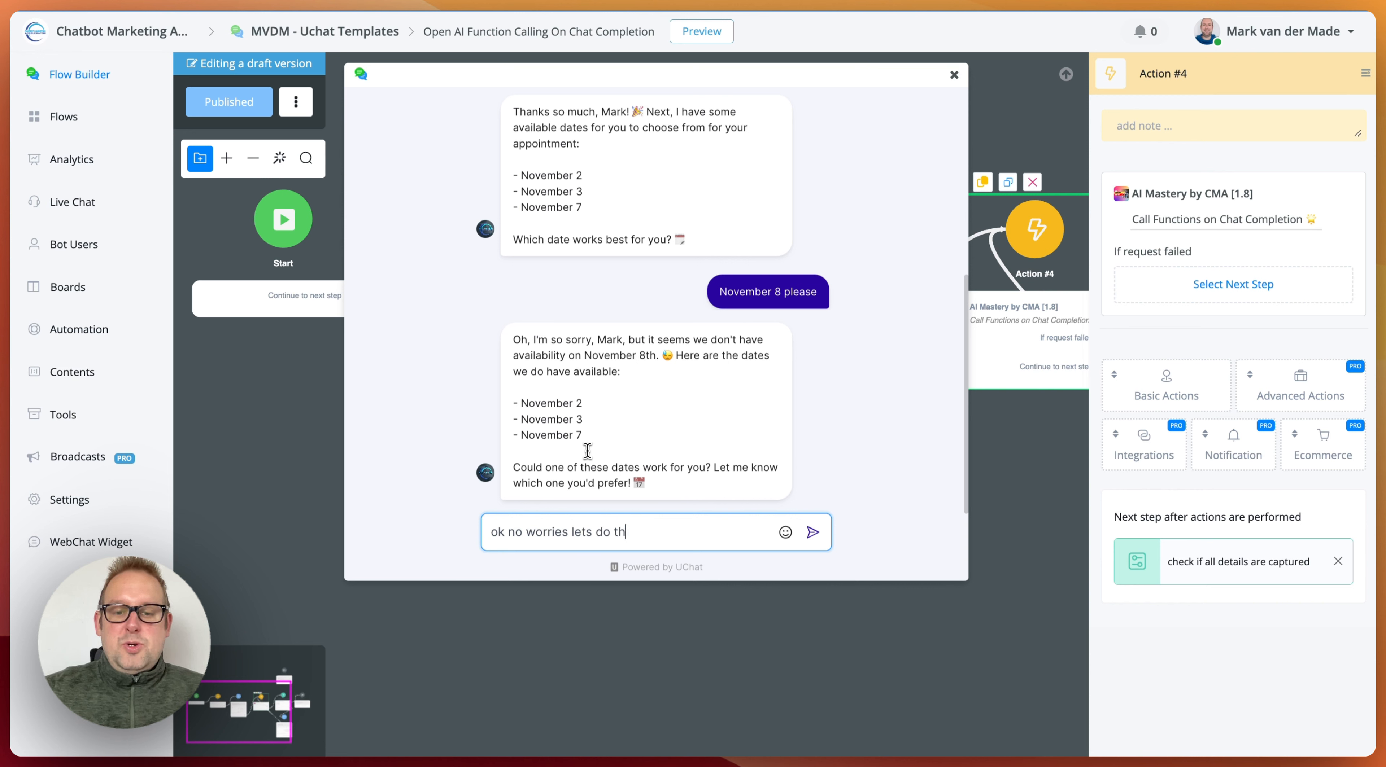
text(k no worries lets do Nov)
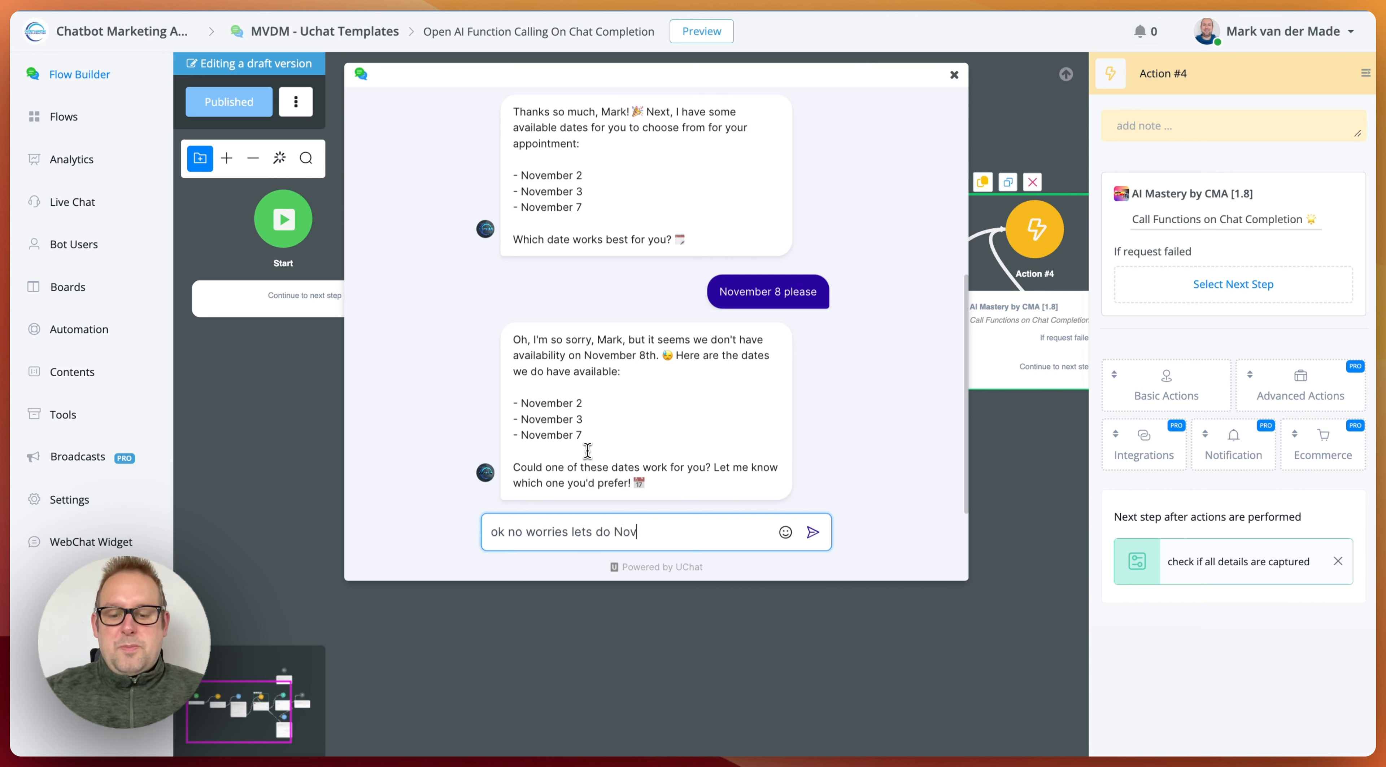
text(ember 7 then)
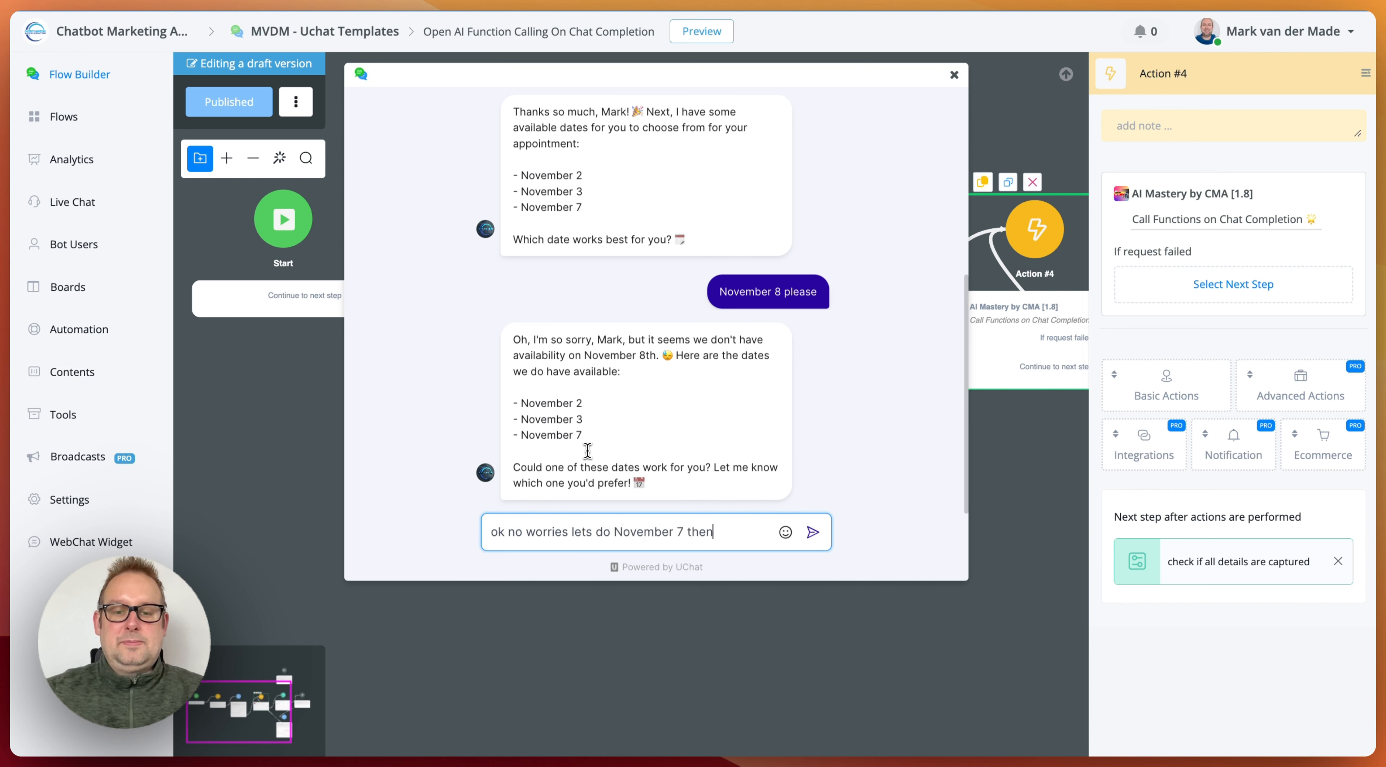
key(Return)
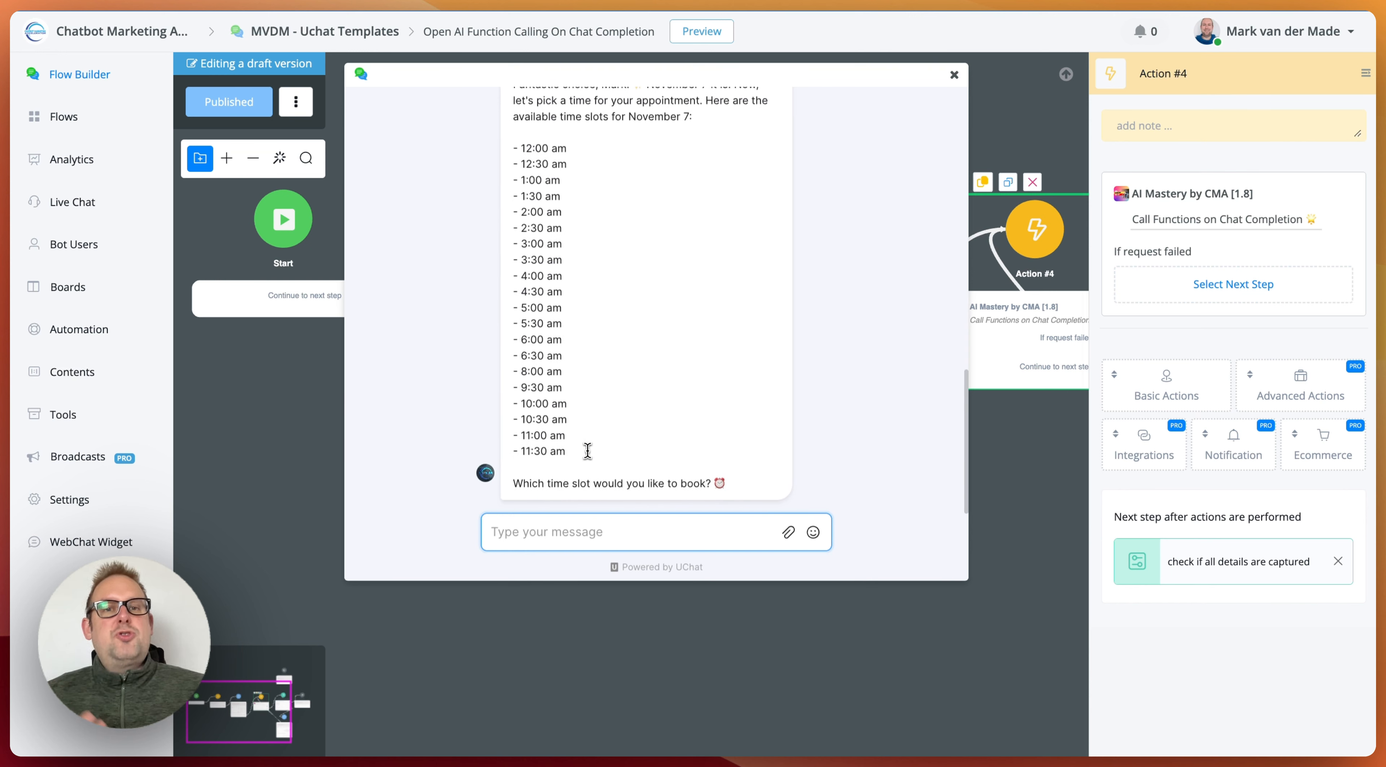
scroll(634, 353, up, 3)
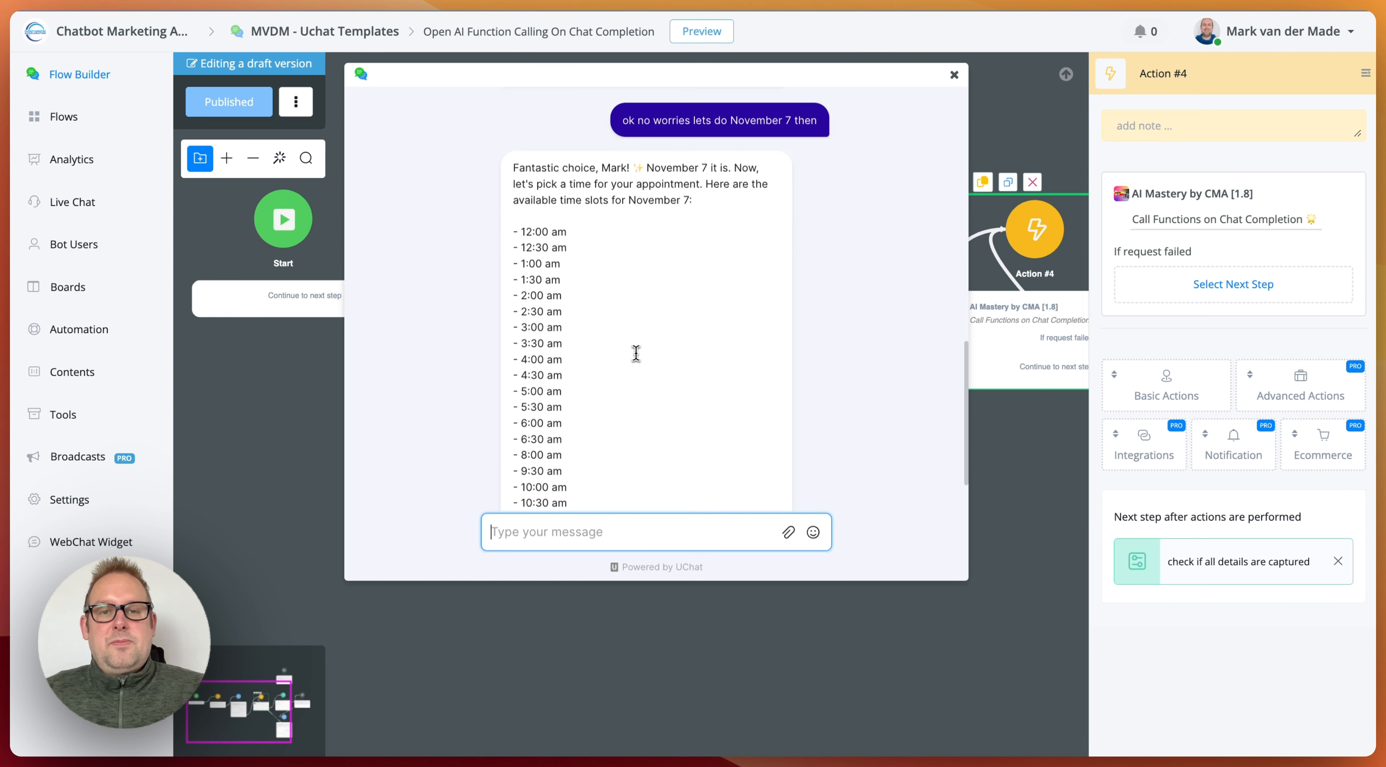
scroll(635, 353, down, 2)
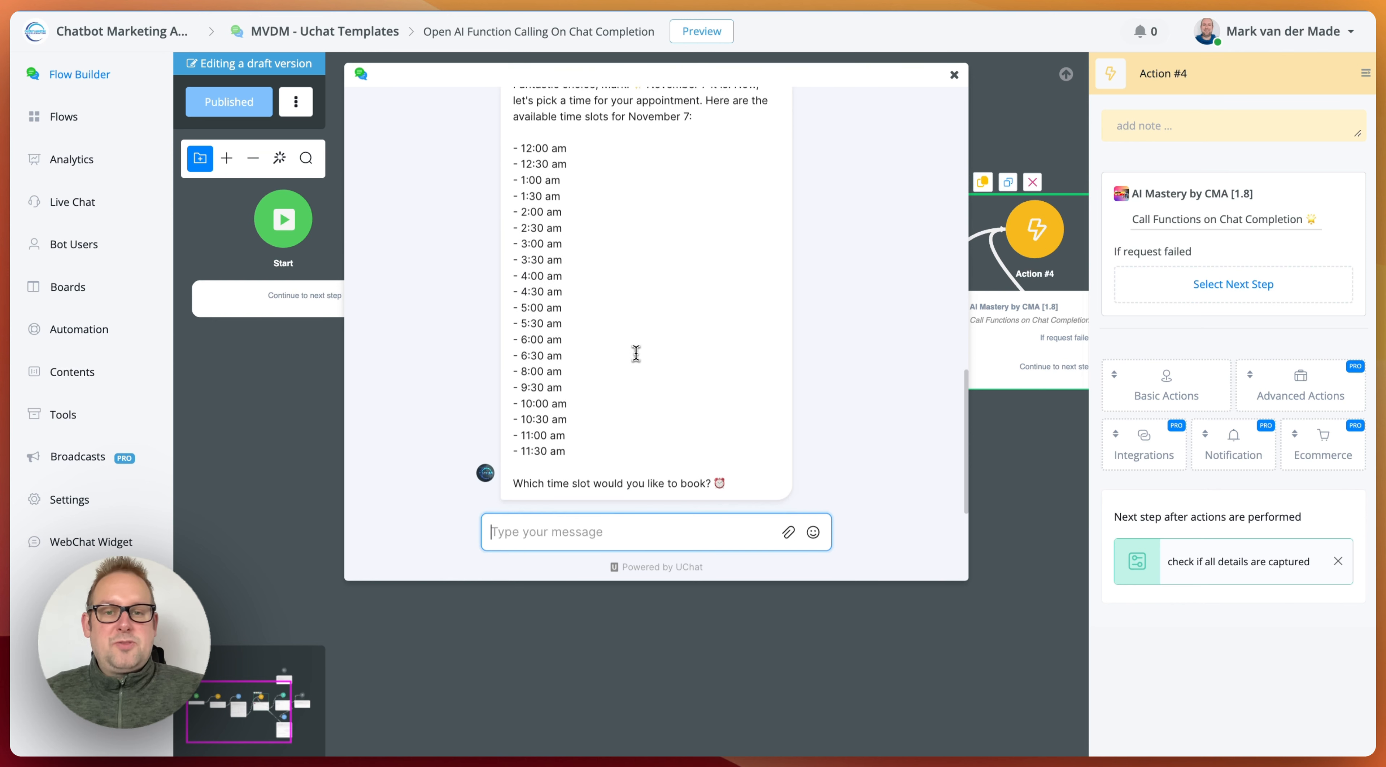
Step: Compare the offered time slots with the November 7 slots in Action #4's Call Functions on Chat Completion prompt, and close its settings
scroll(635, 352, up, 2)
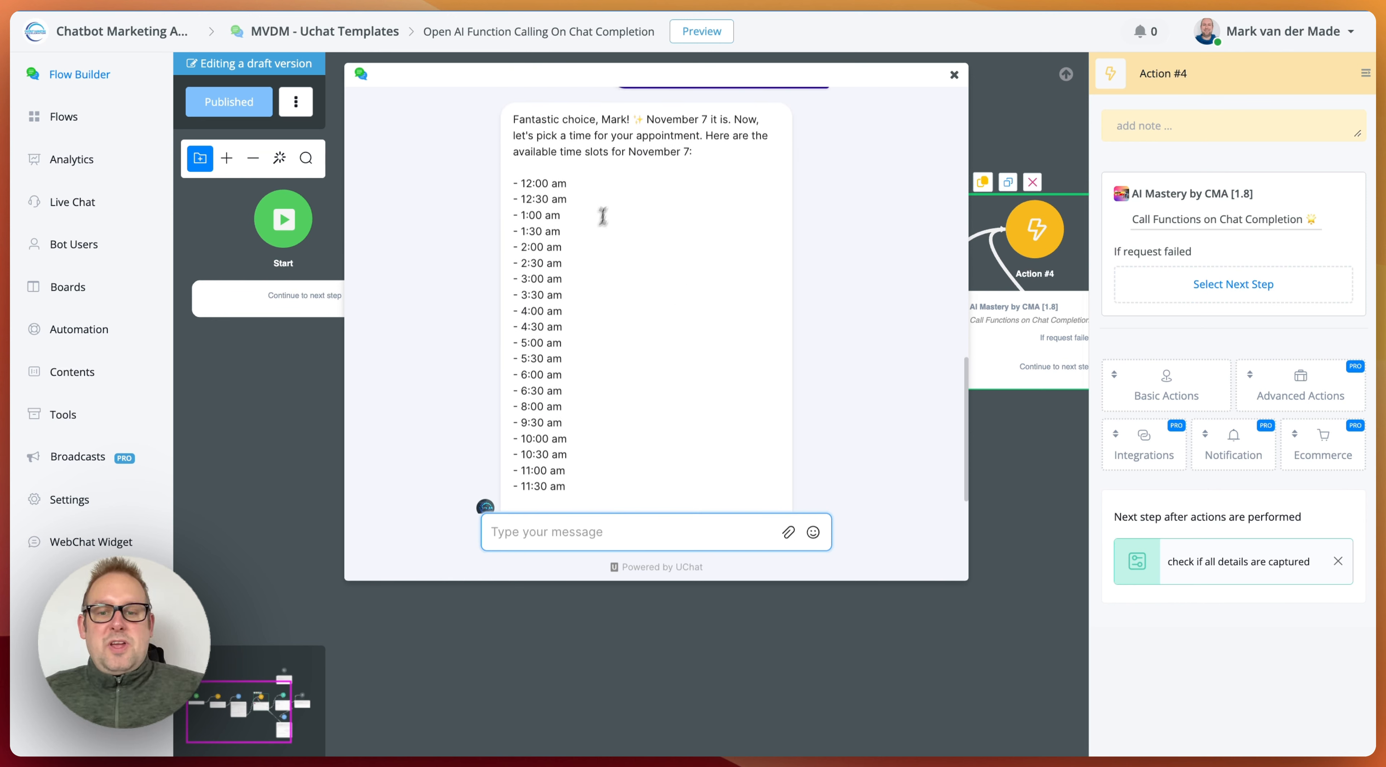
scroll(589, 248, down, 2)
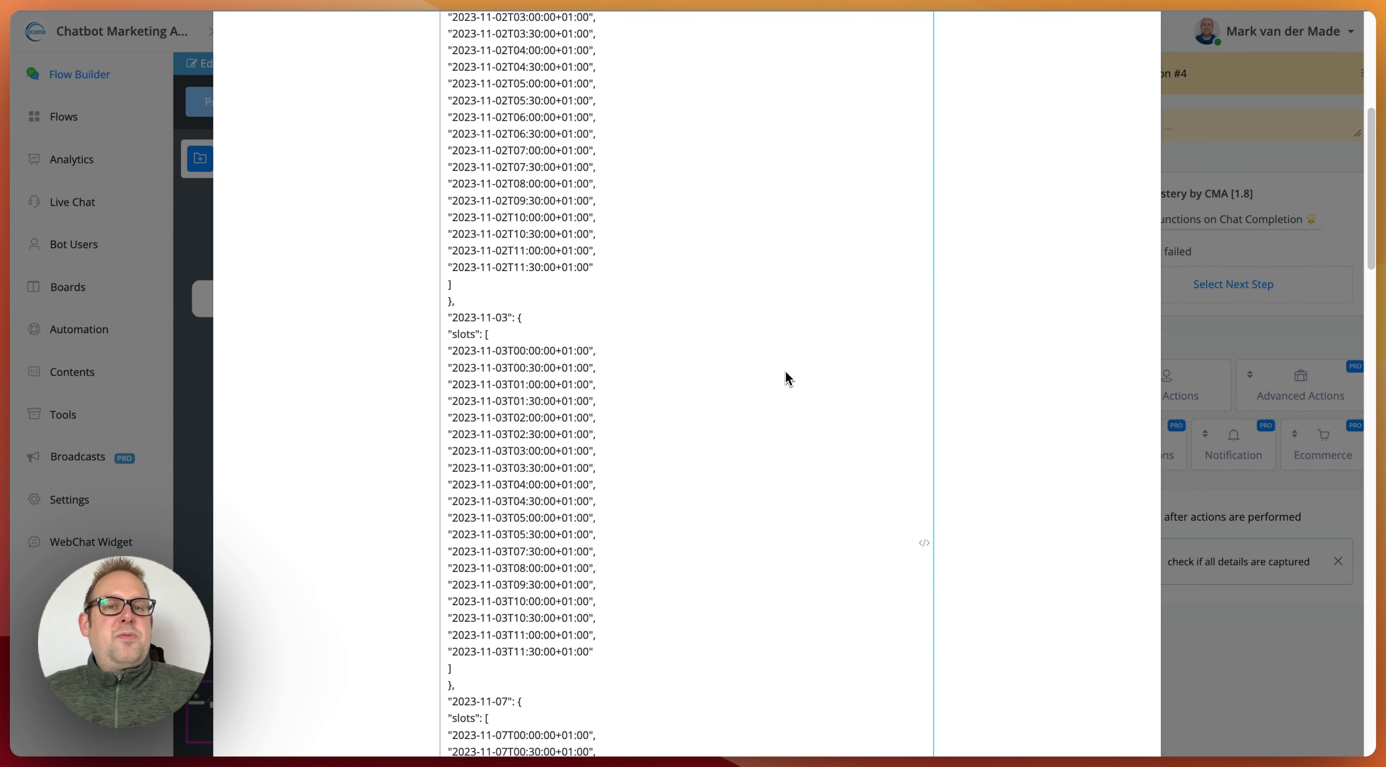
scroll(787, 378, down, 5)
scroll(787, 378, down, 1)
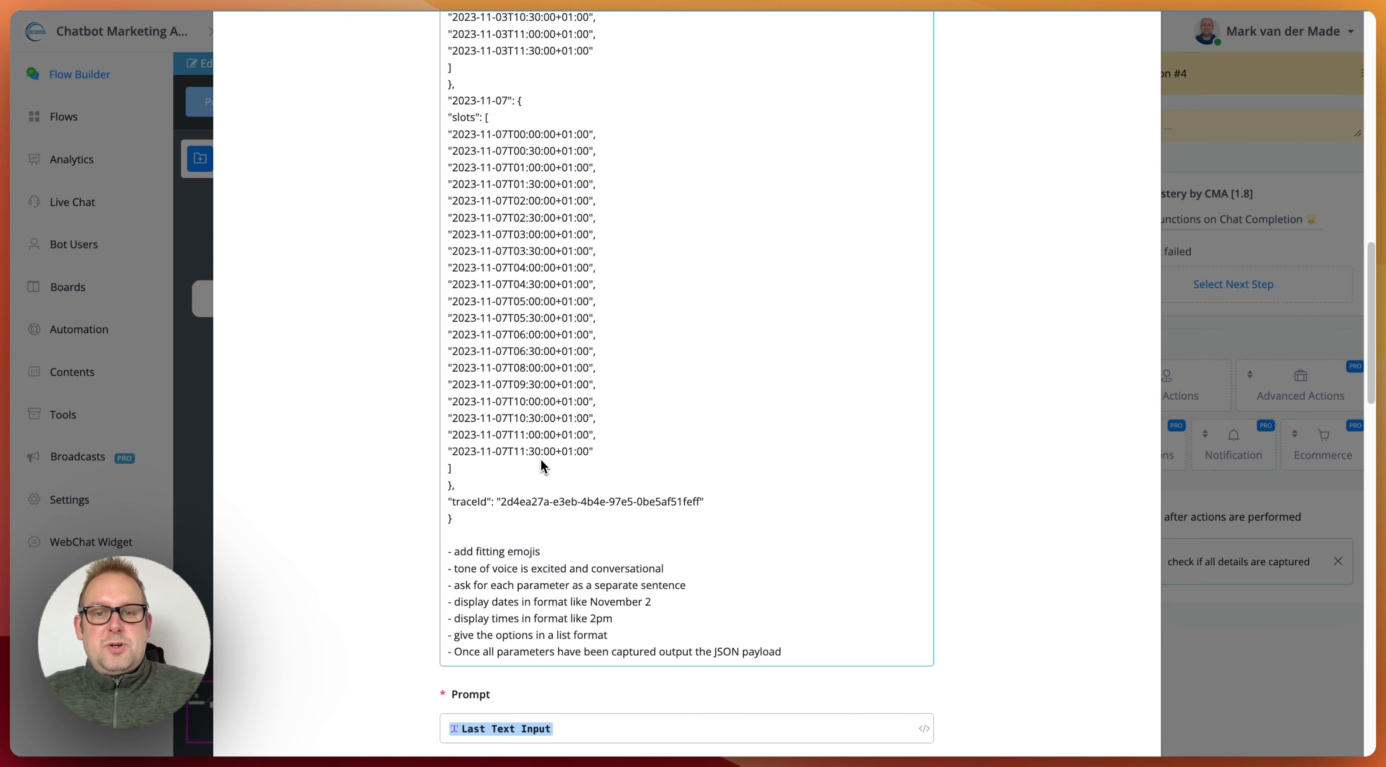
scroll(710, 398, down, 2)
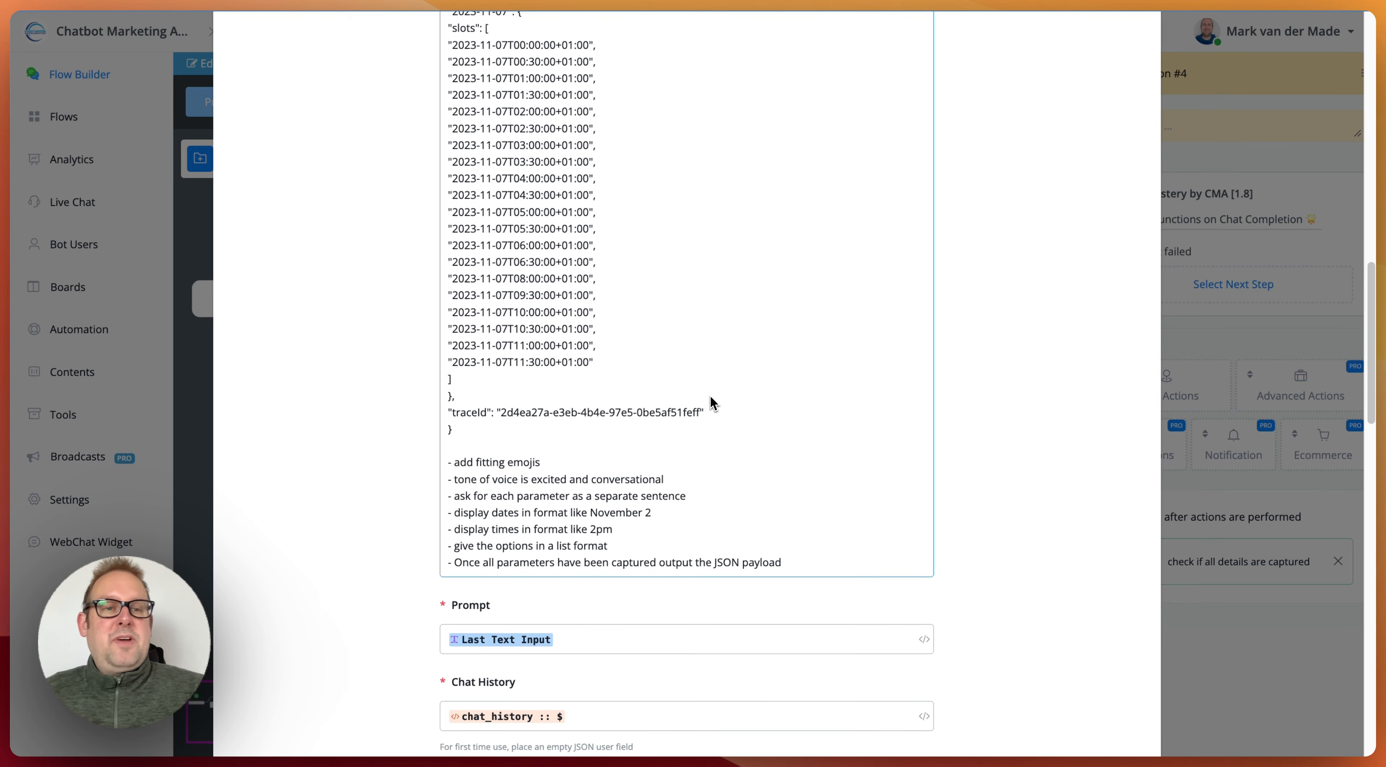
scroll(1097, 223, up, 7)
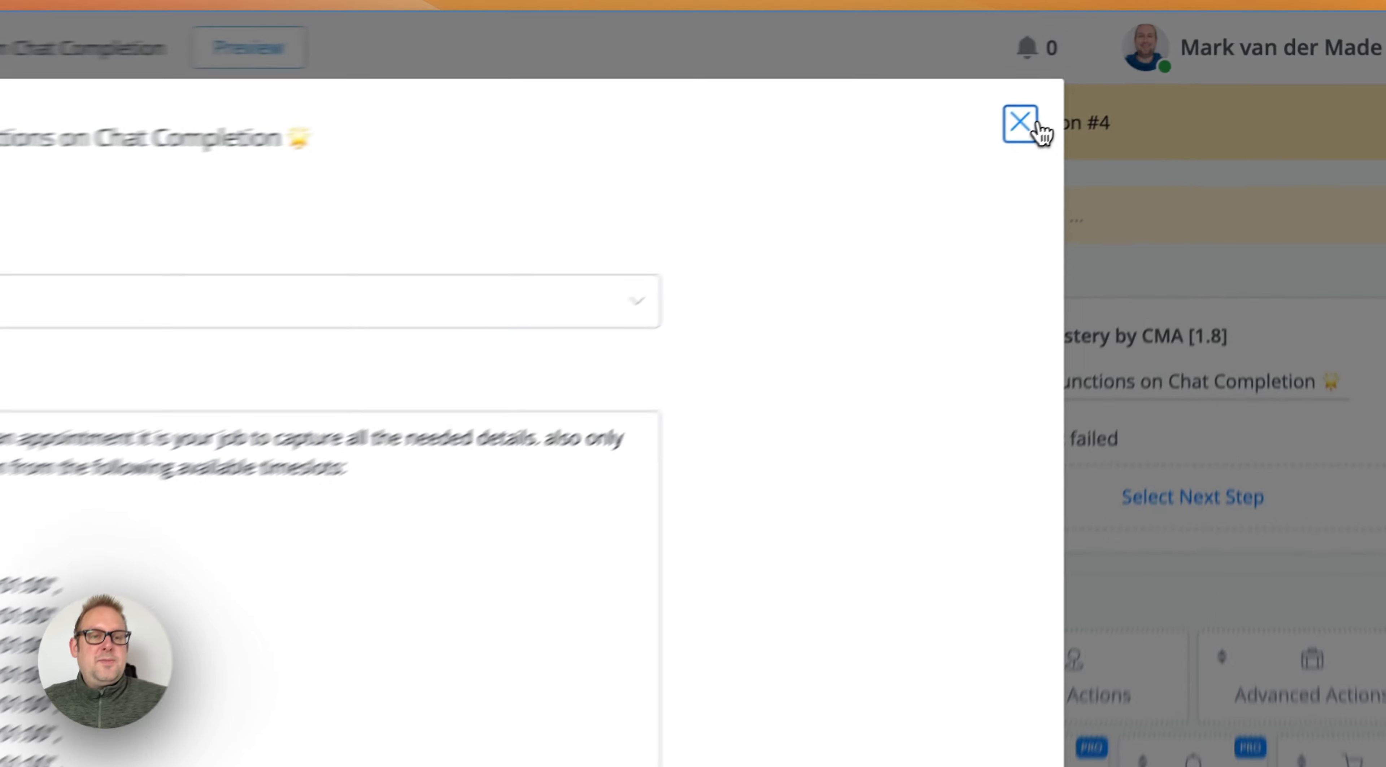
click(1041, 131)
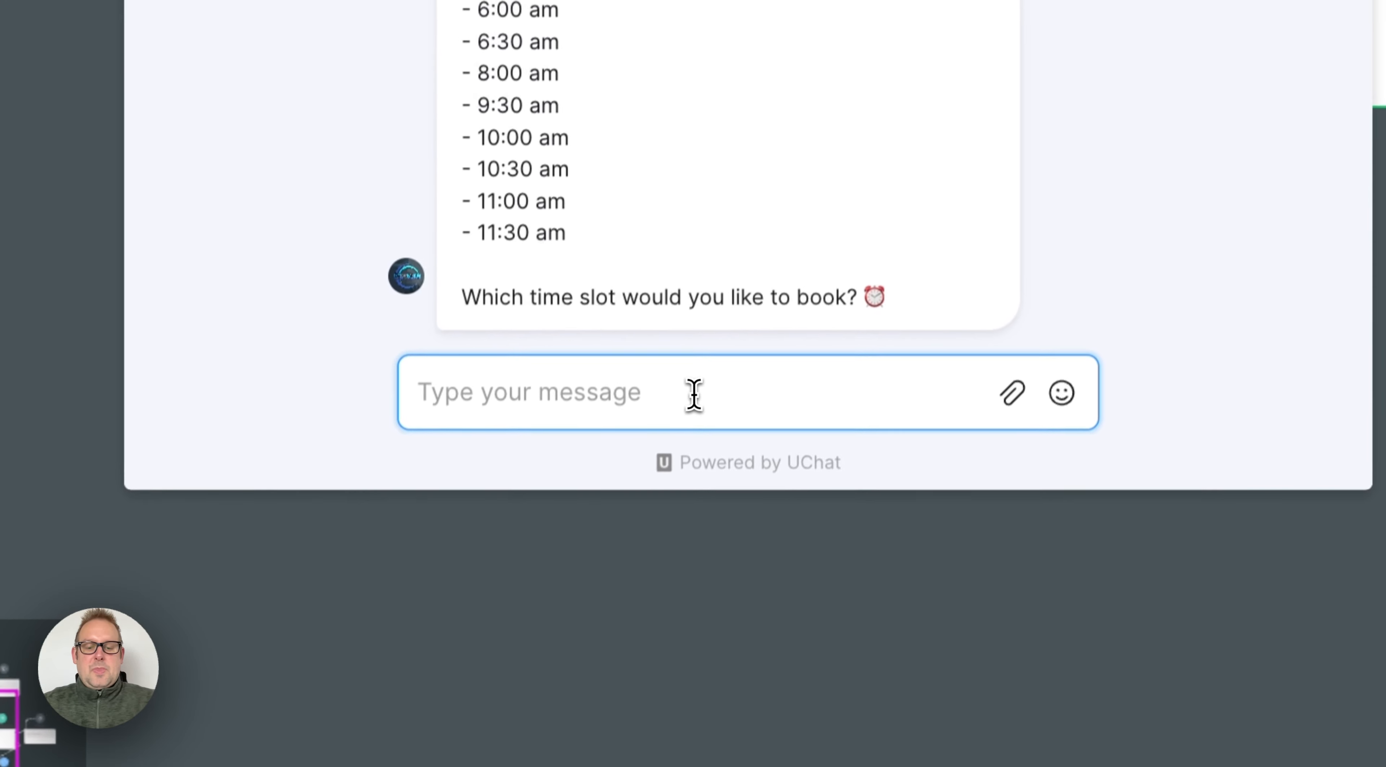
Step: Choose a time slot by replying "ok 9.30am sounds perfect" in the chat preview
text(ok )
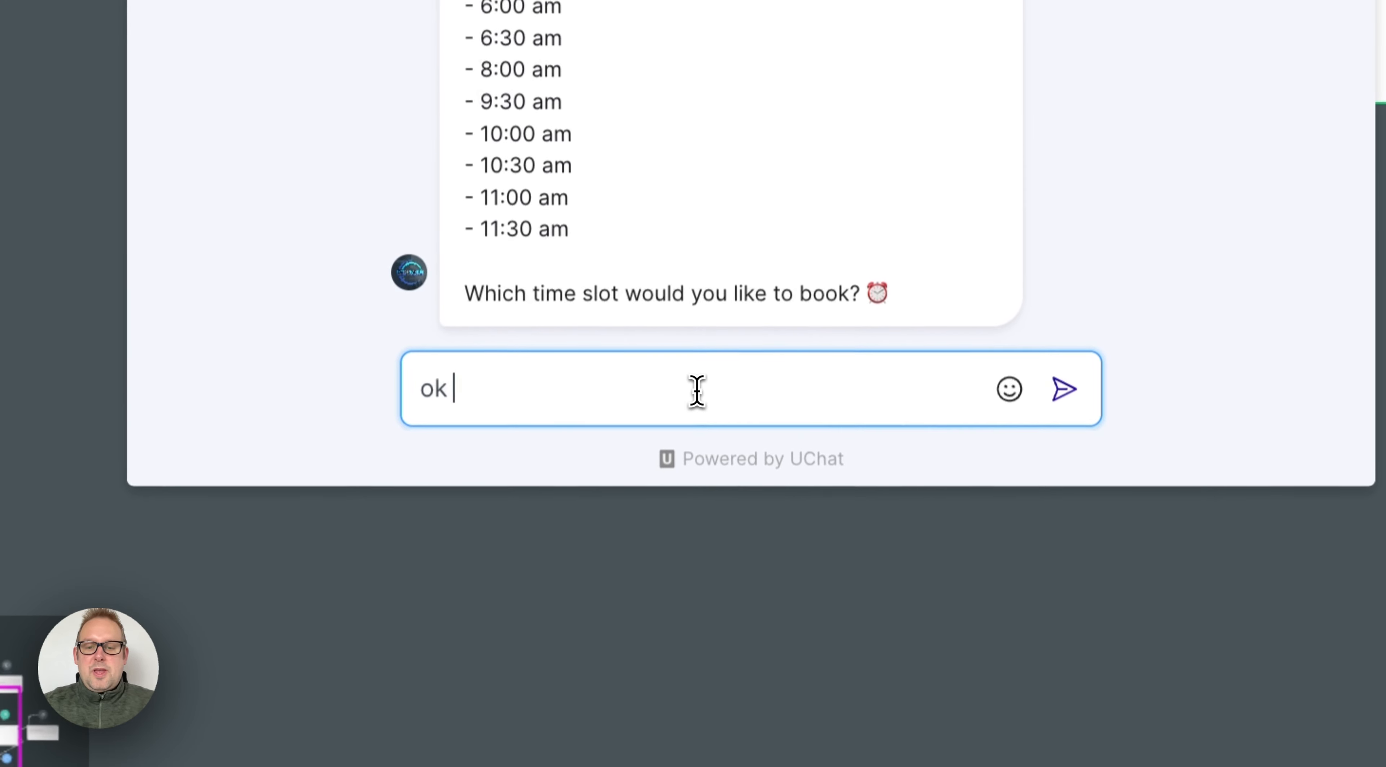
text(9)
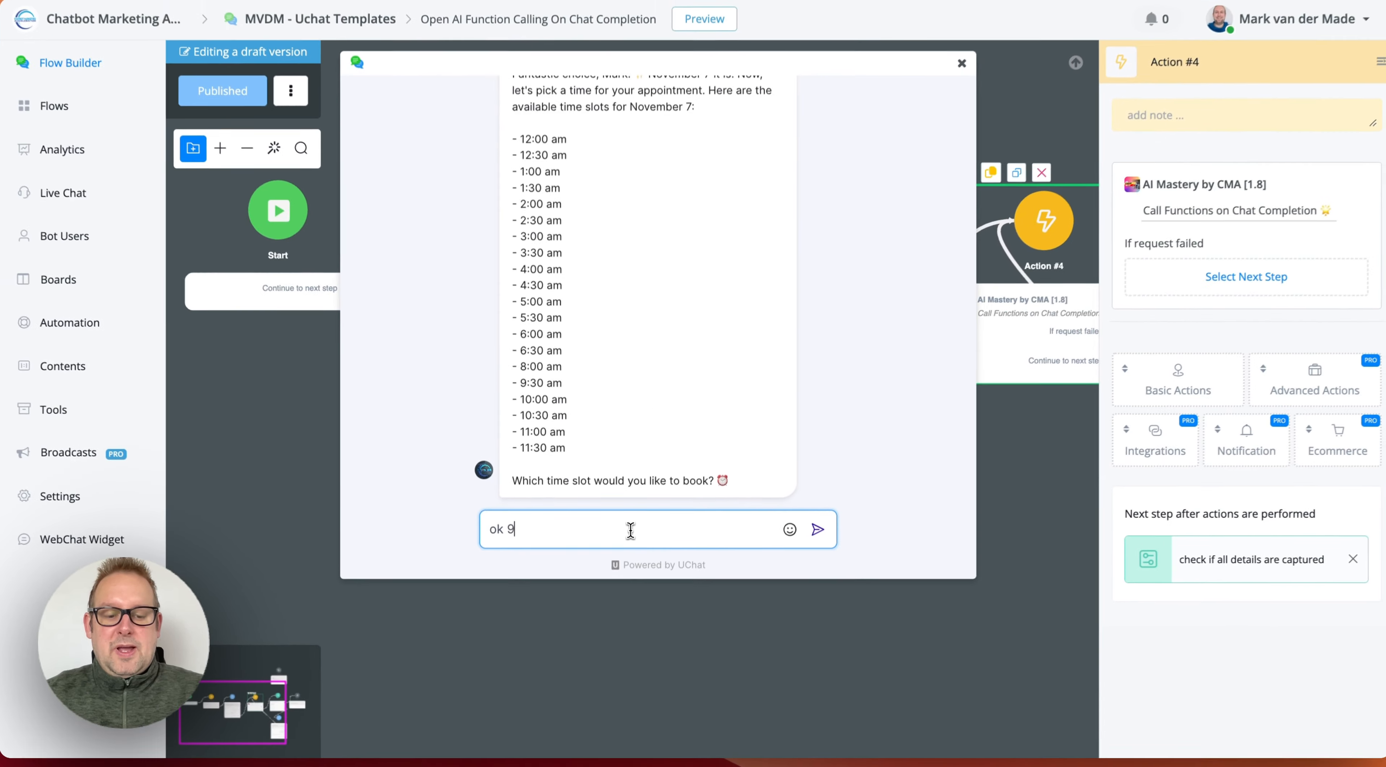
text(.3)
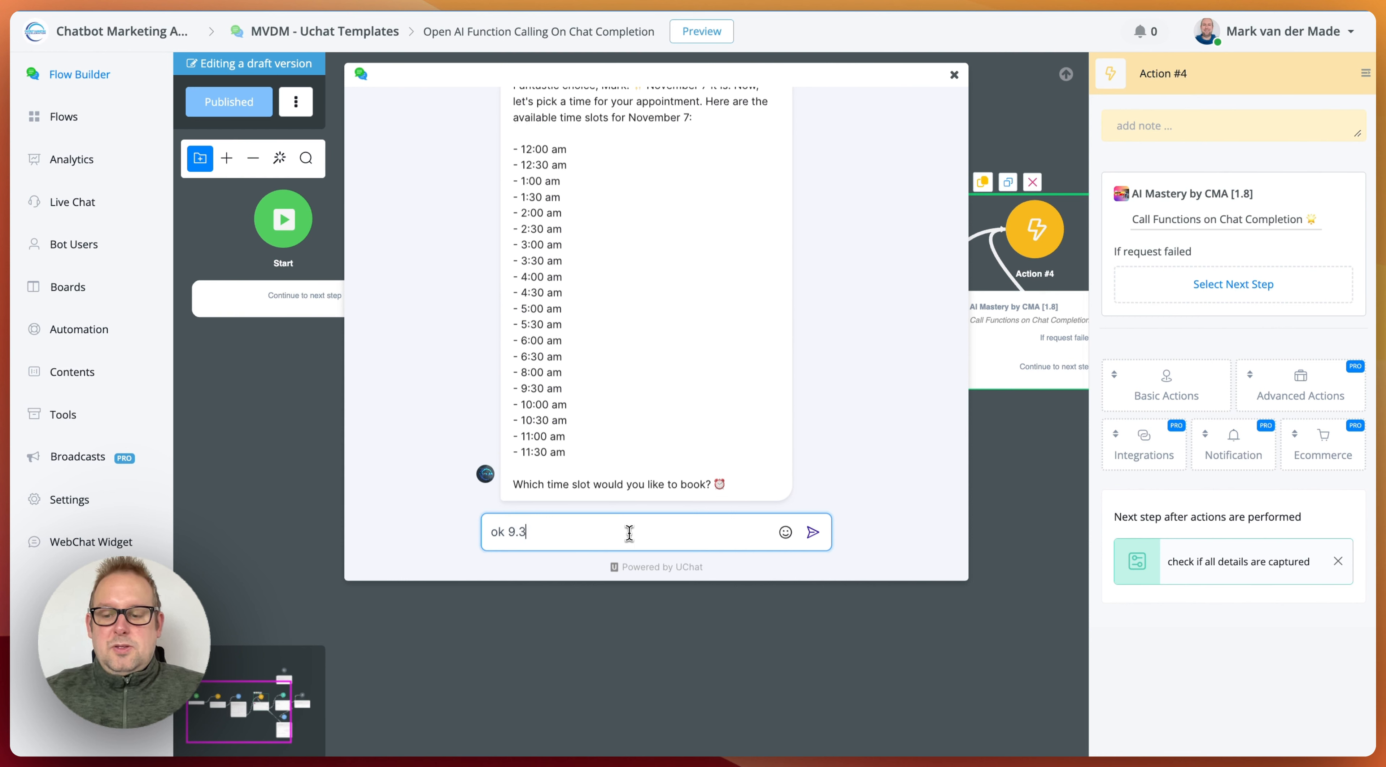
text(0am sounds pe)
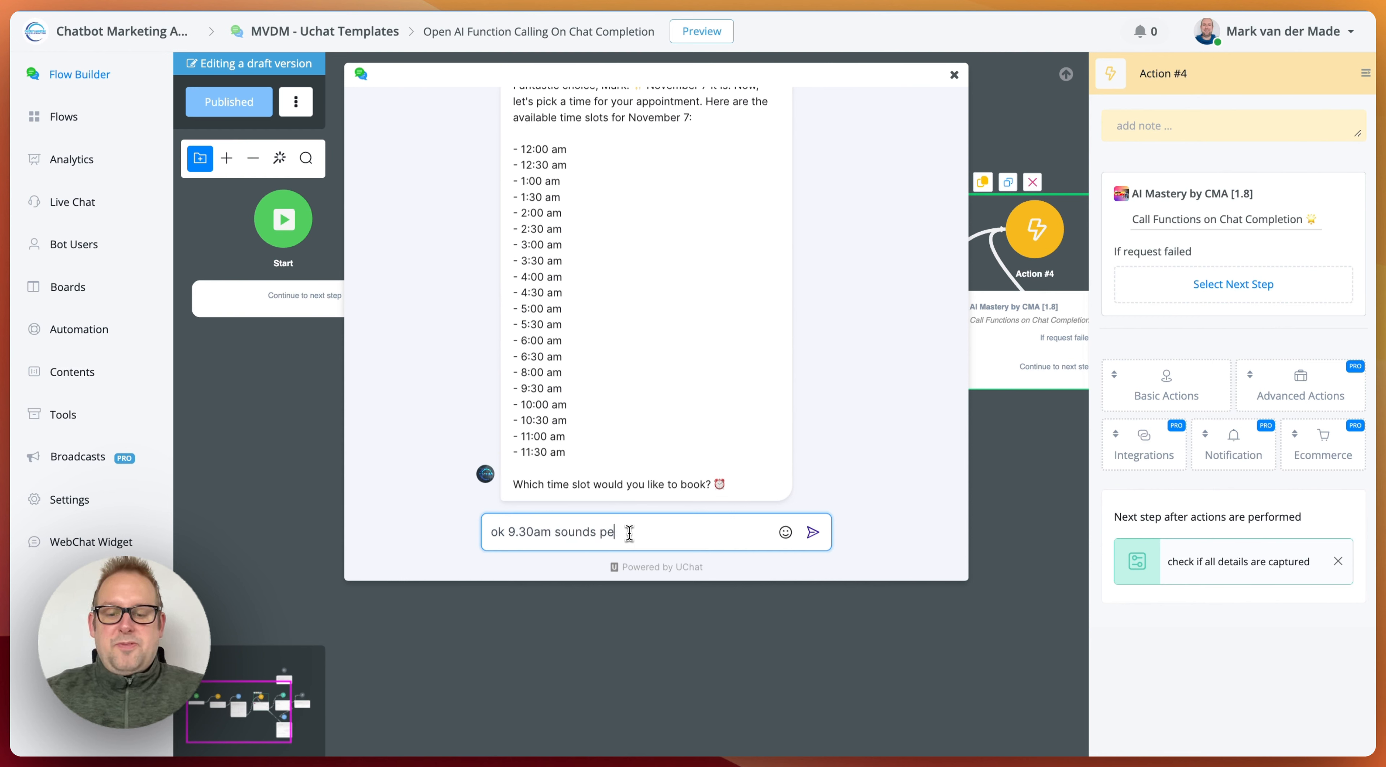
text(rfect)
key(Return)
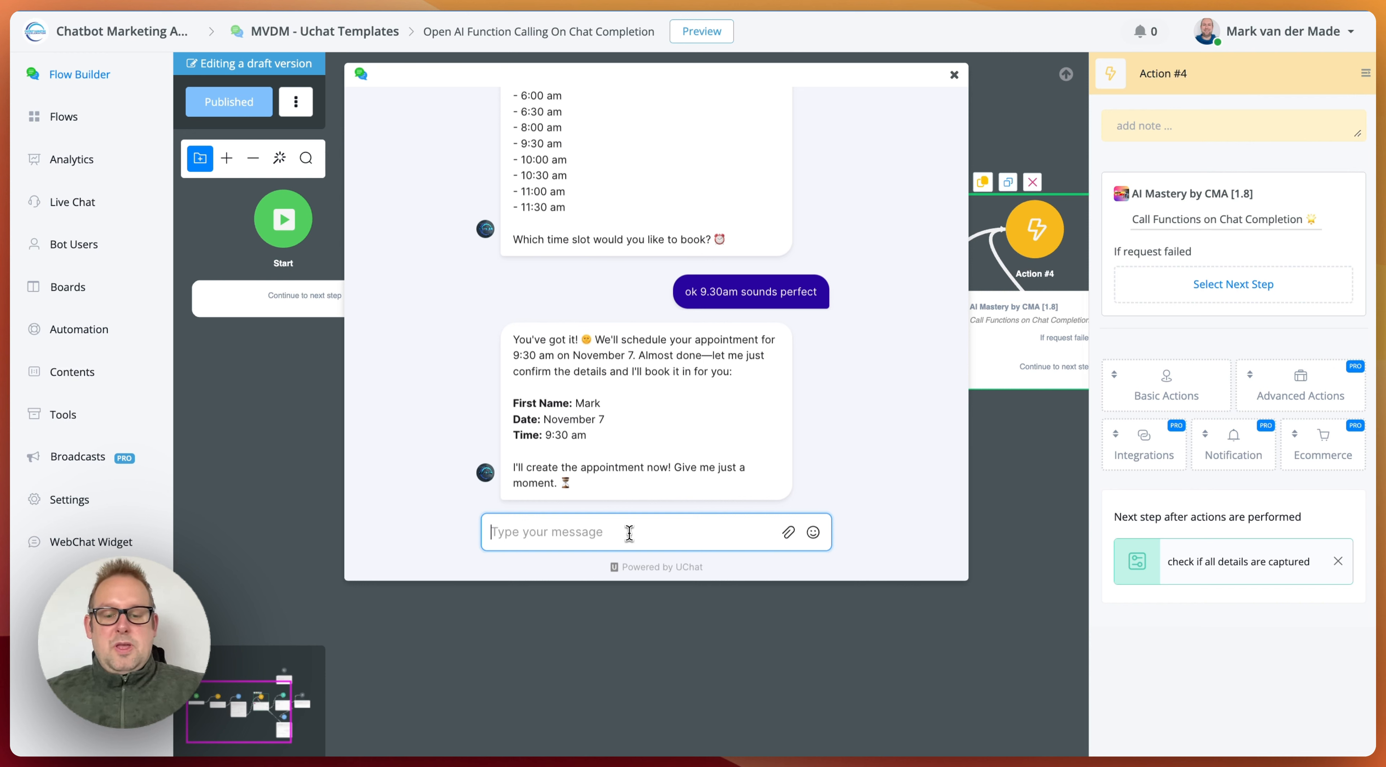
Step: Confirm the booking by replying "yes please" in the chat preview, and inspect the first name, date and time in the JSON reply
text(yes pleas)
key(BackSpace)
key(BackSpace)
key(BackSpace)
key(BackSpace)
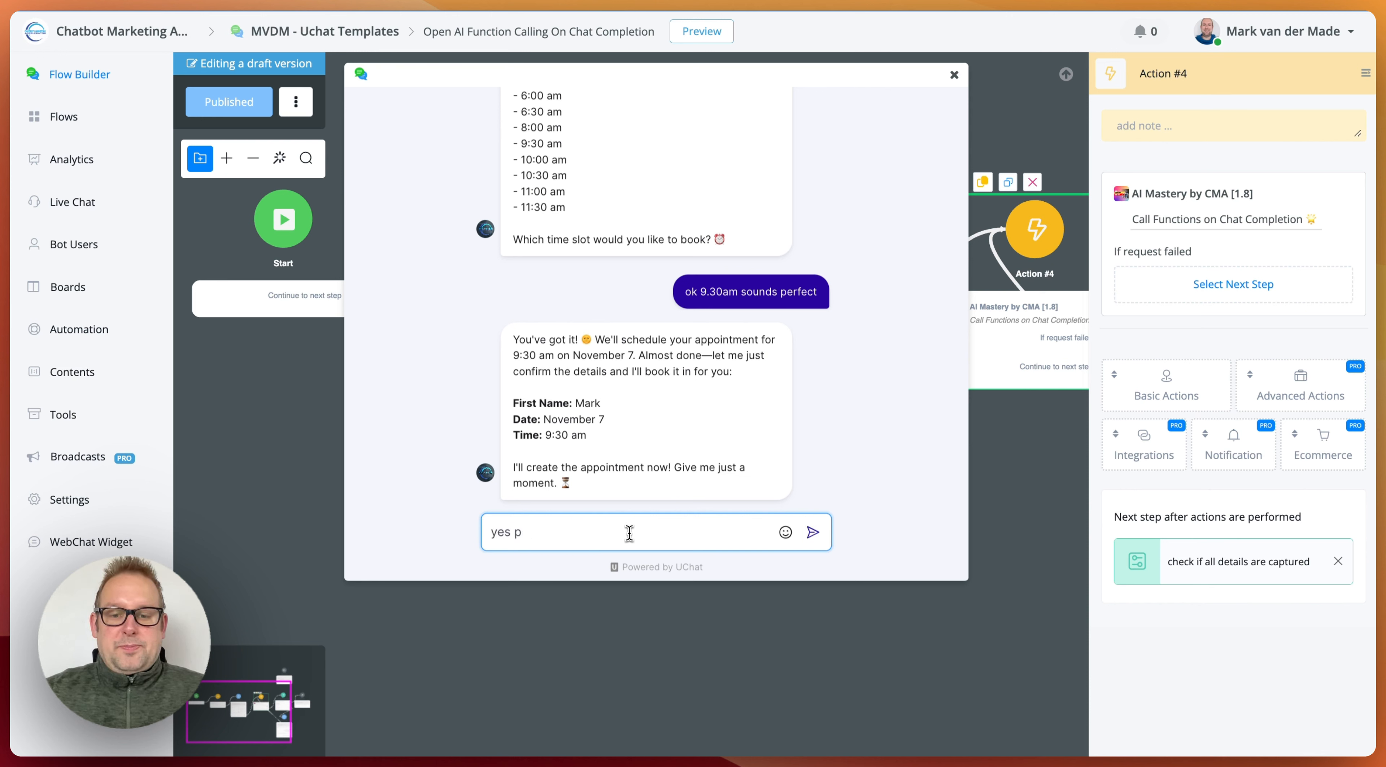
text(lease)
key(Return)
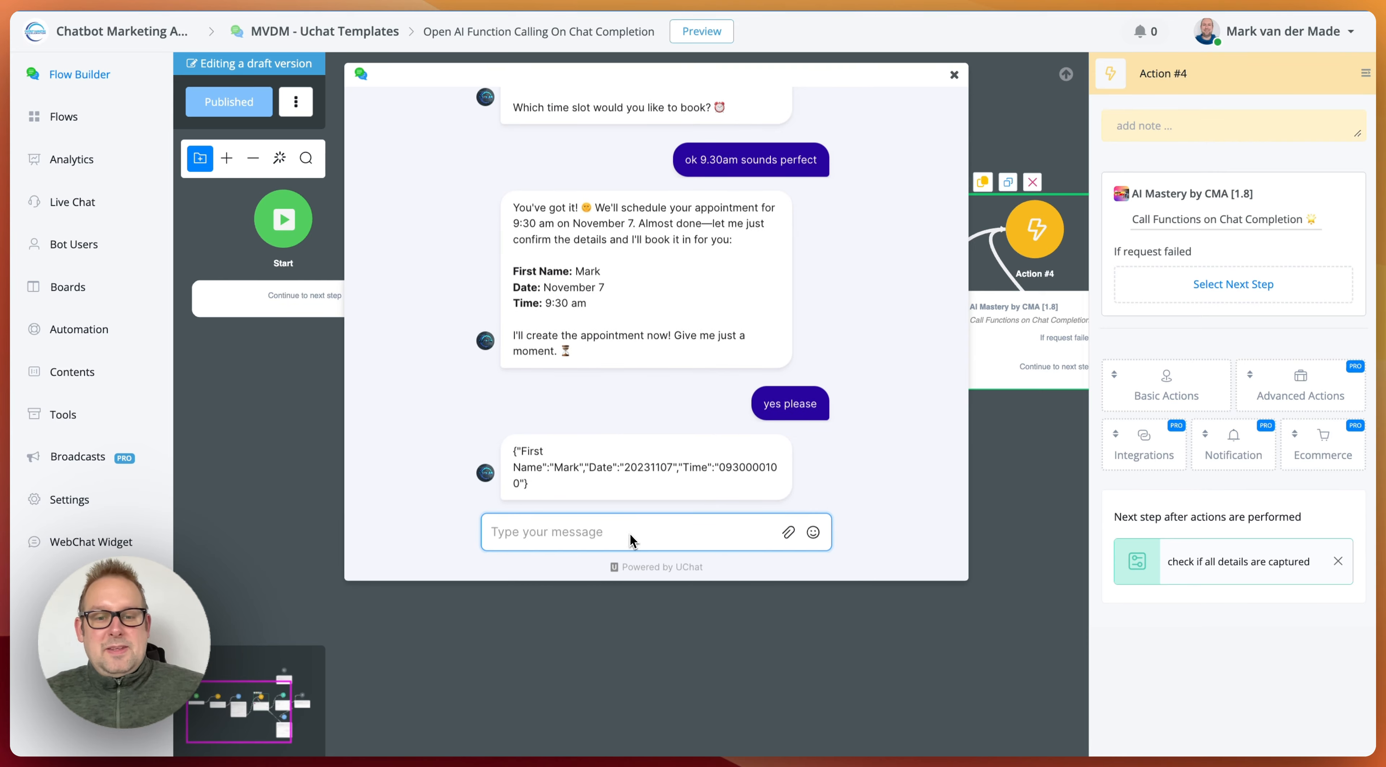
drag(515, 450, 531, 449)
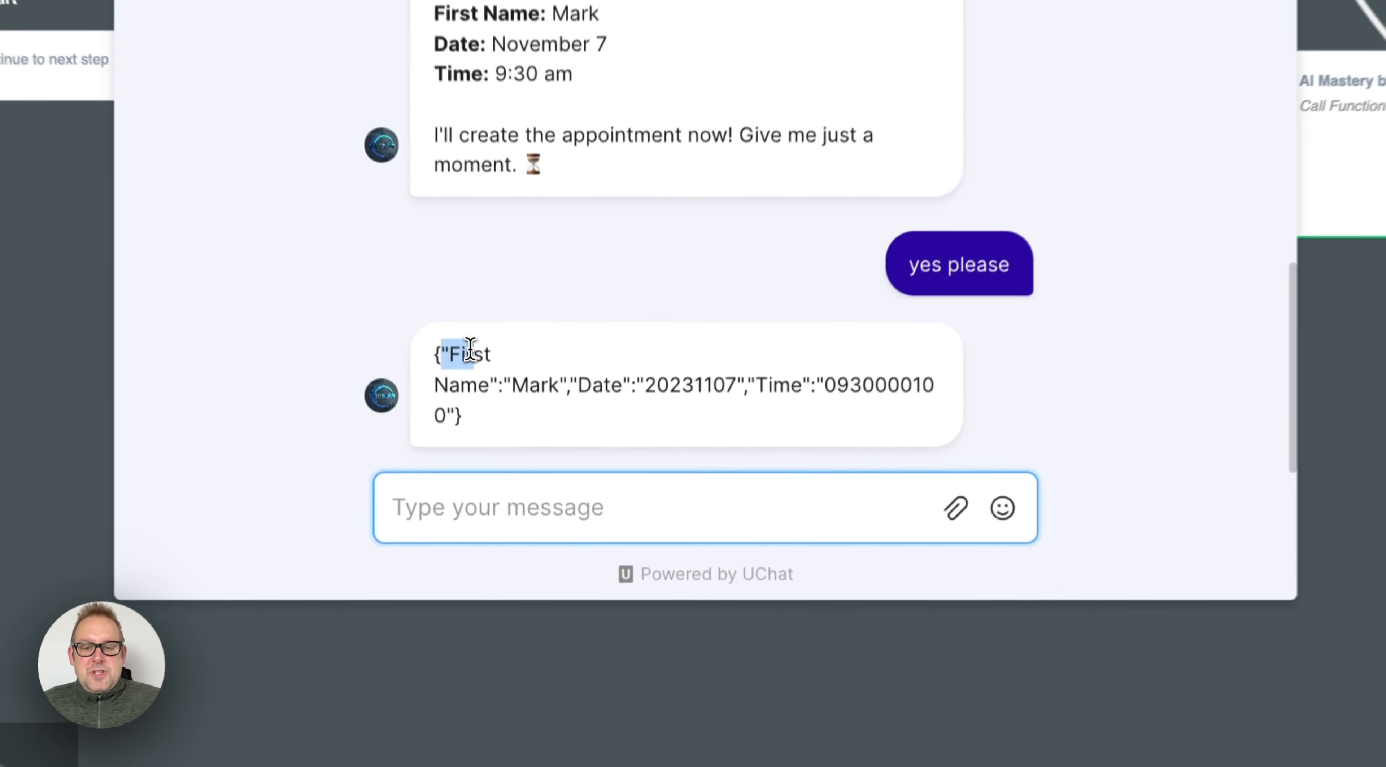
drag(470, 349, 499, 358)
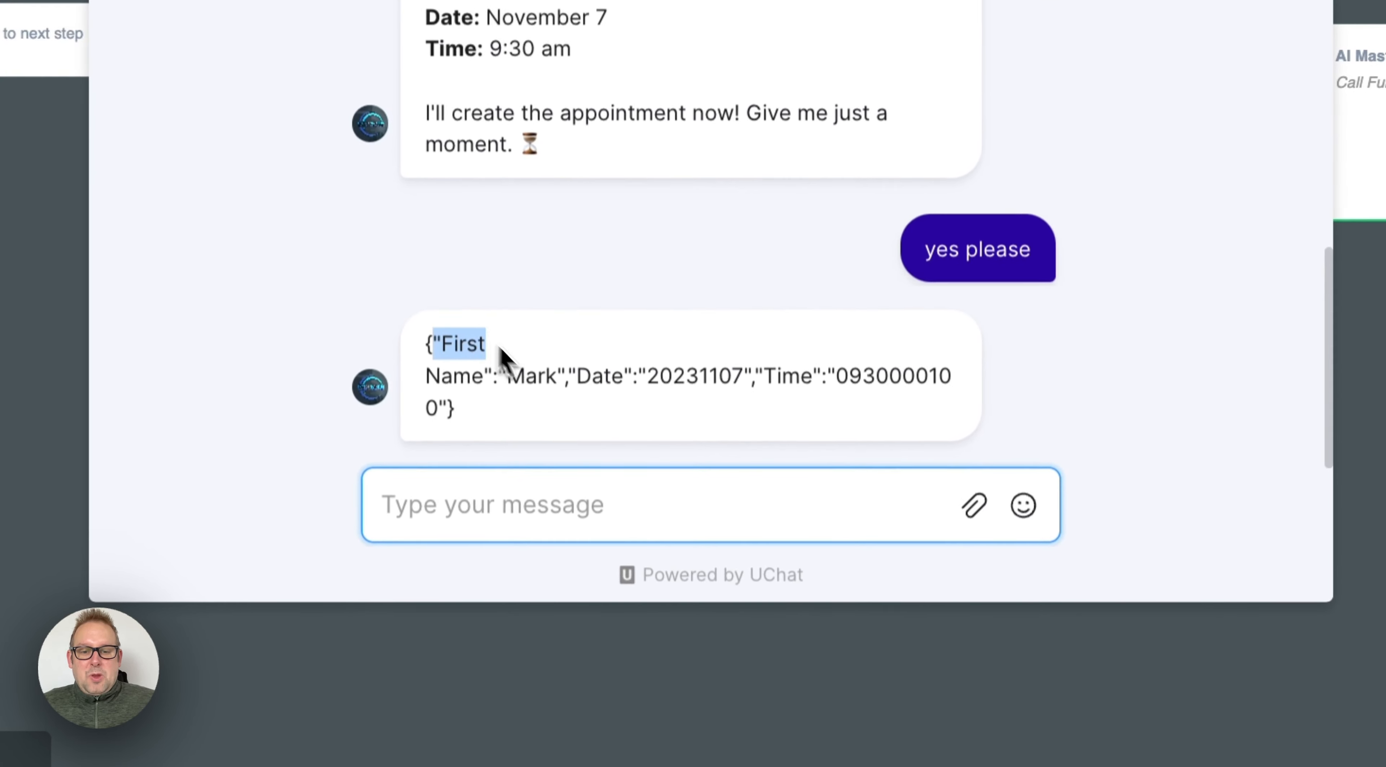
double_click(659, 384)
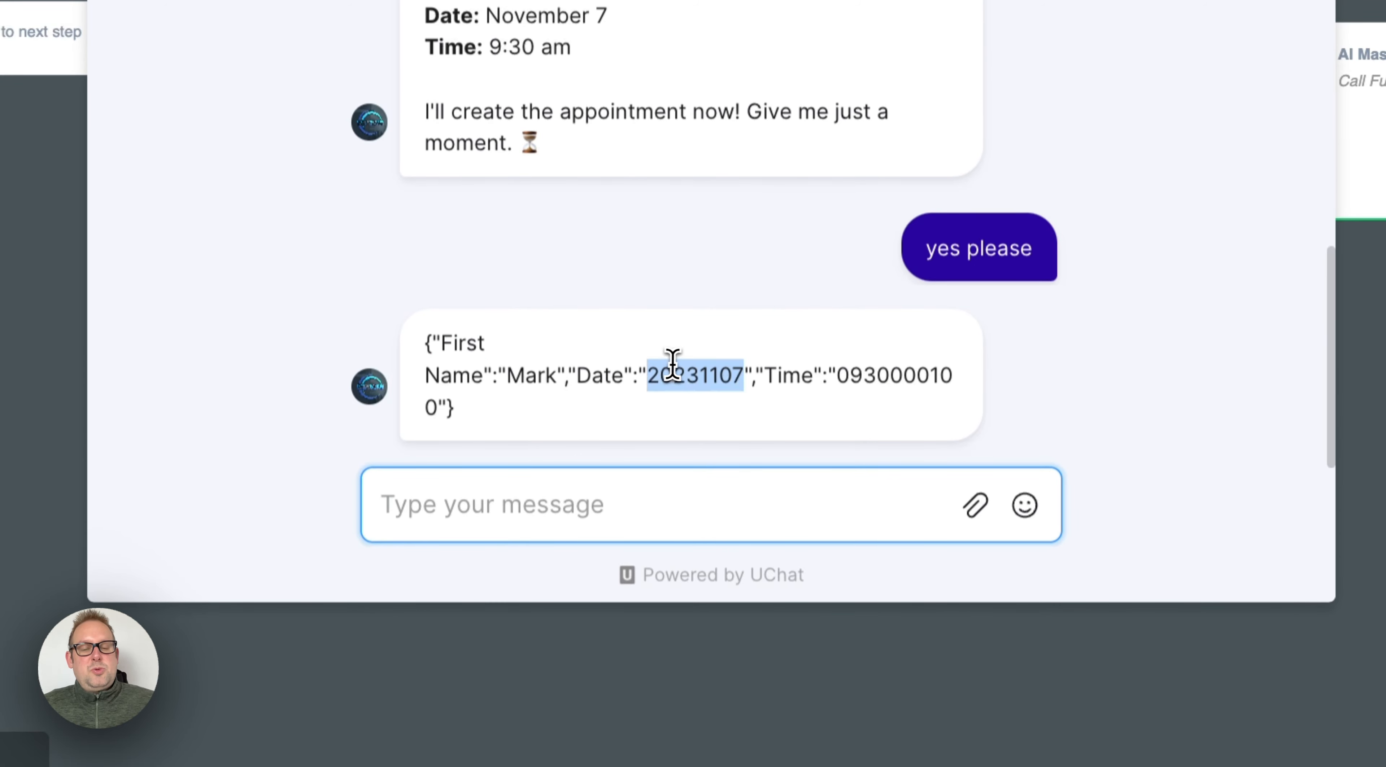
drag(837, 378, 955, 412)
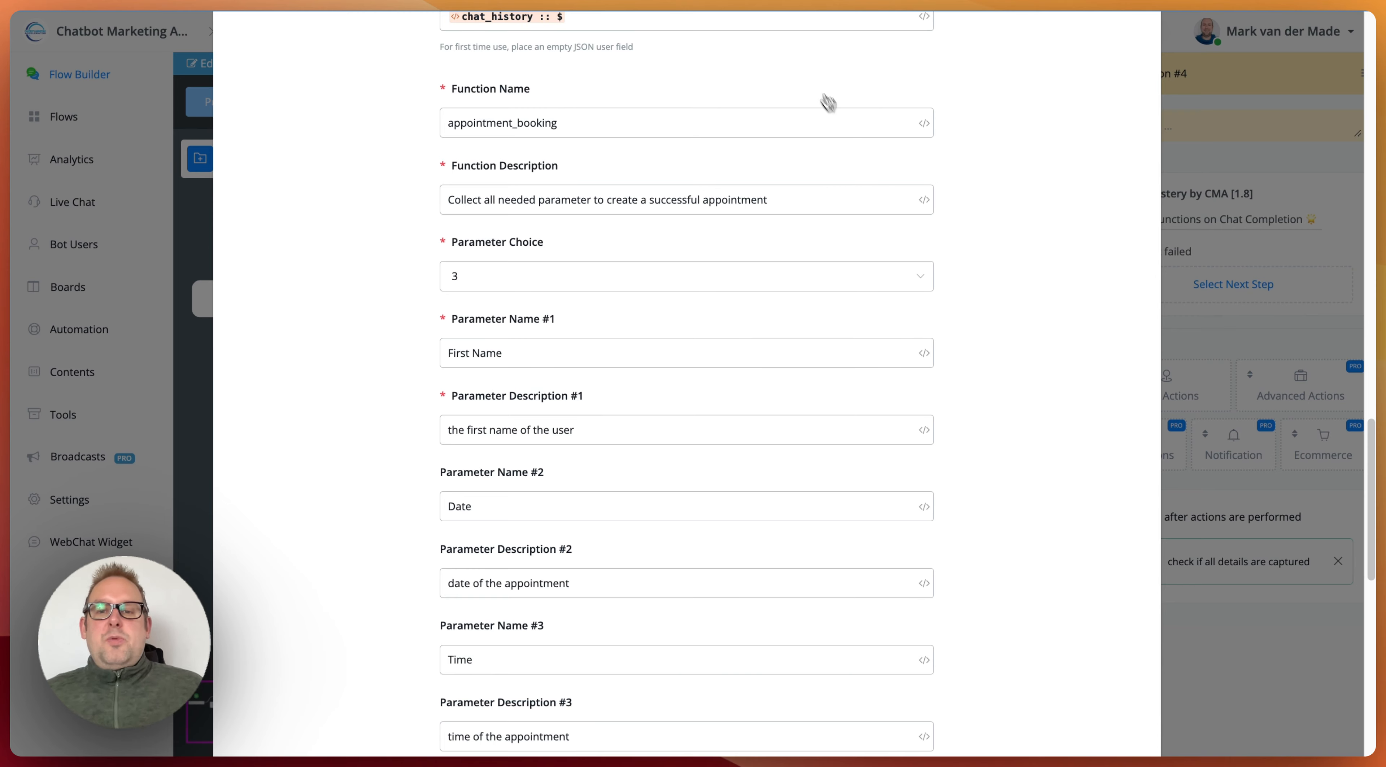
Step: Review the parameter choice and the parameter names and descriptions of the appointment_booking function in Action #4's Call Functions on Chat Completion settings
click(522, 266)
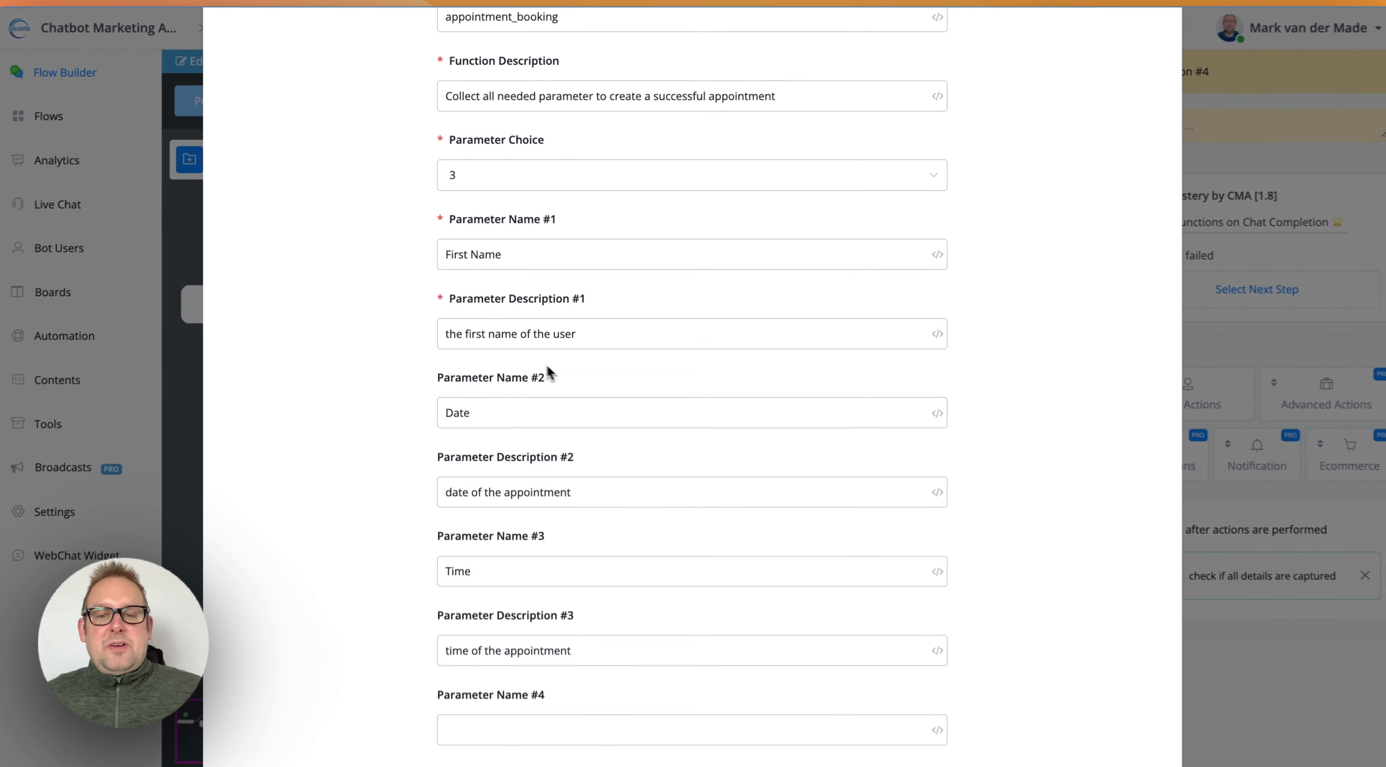
click(462, 491)
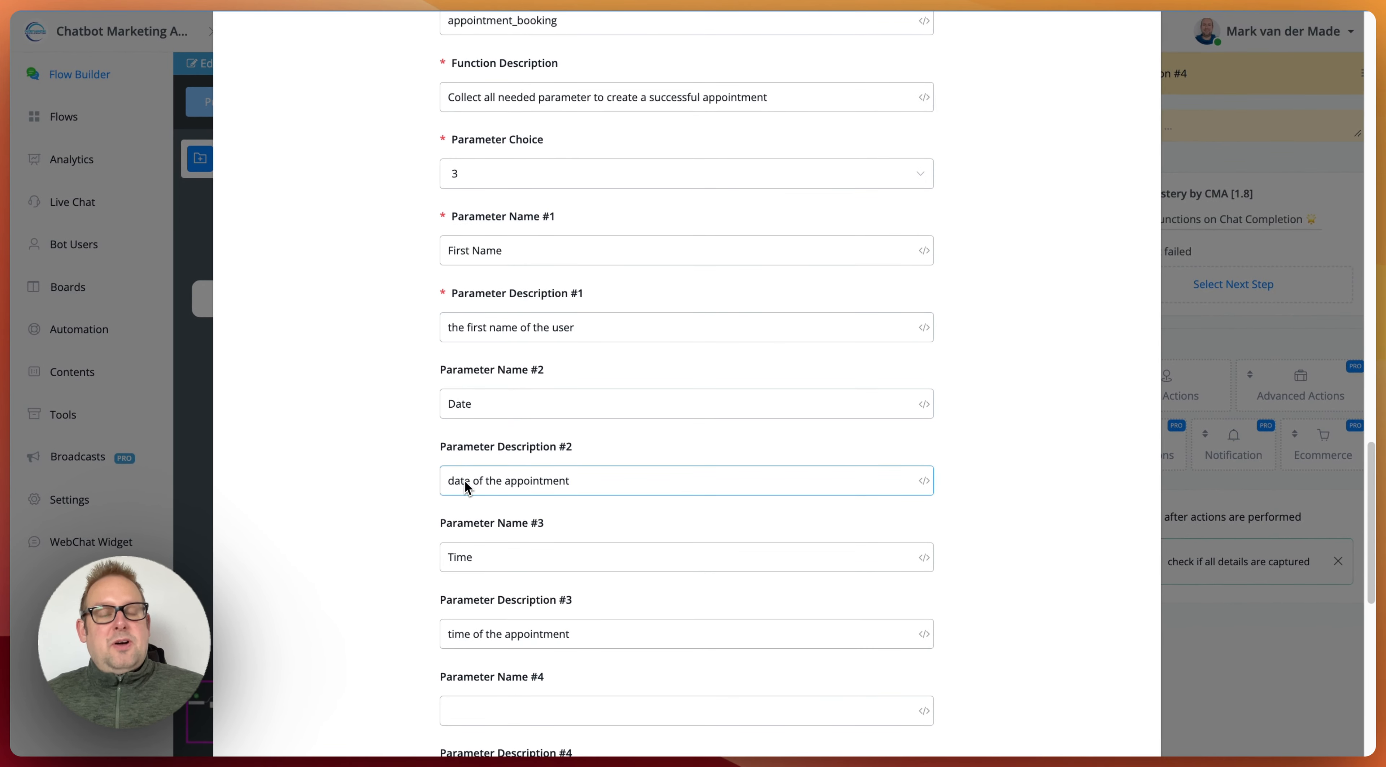
click(469, 507)
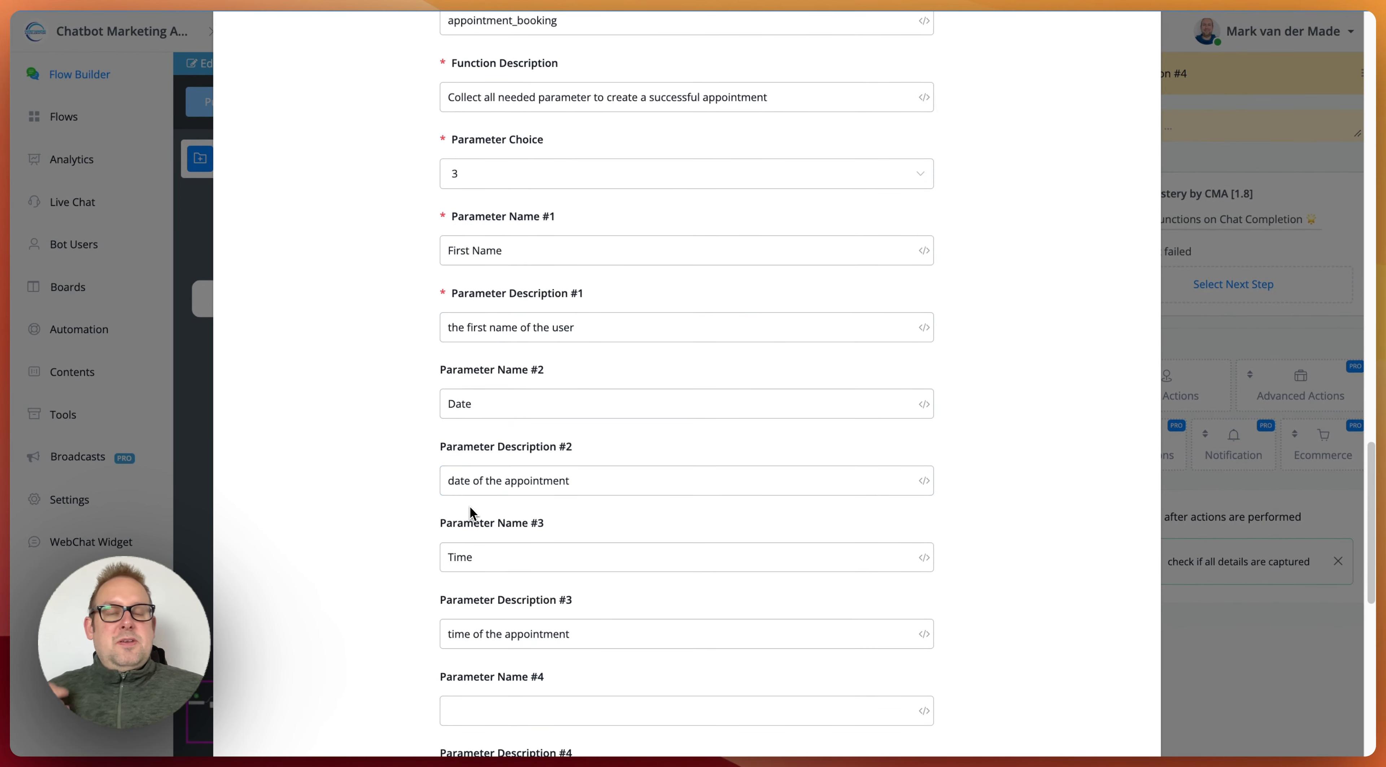
scroll(473, 501, down, 10)
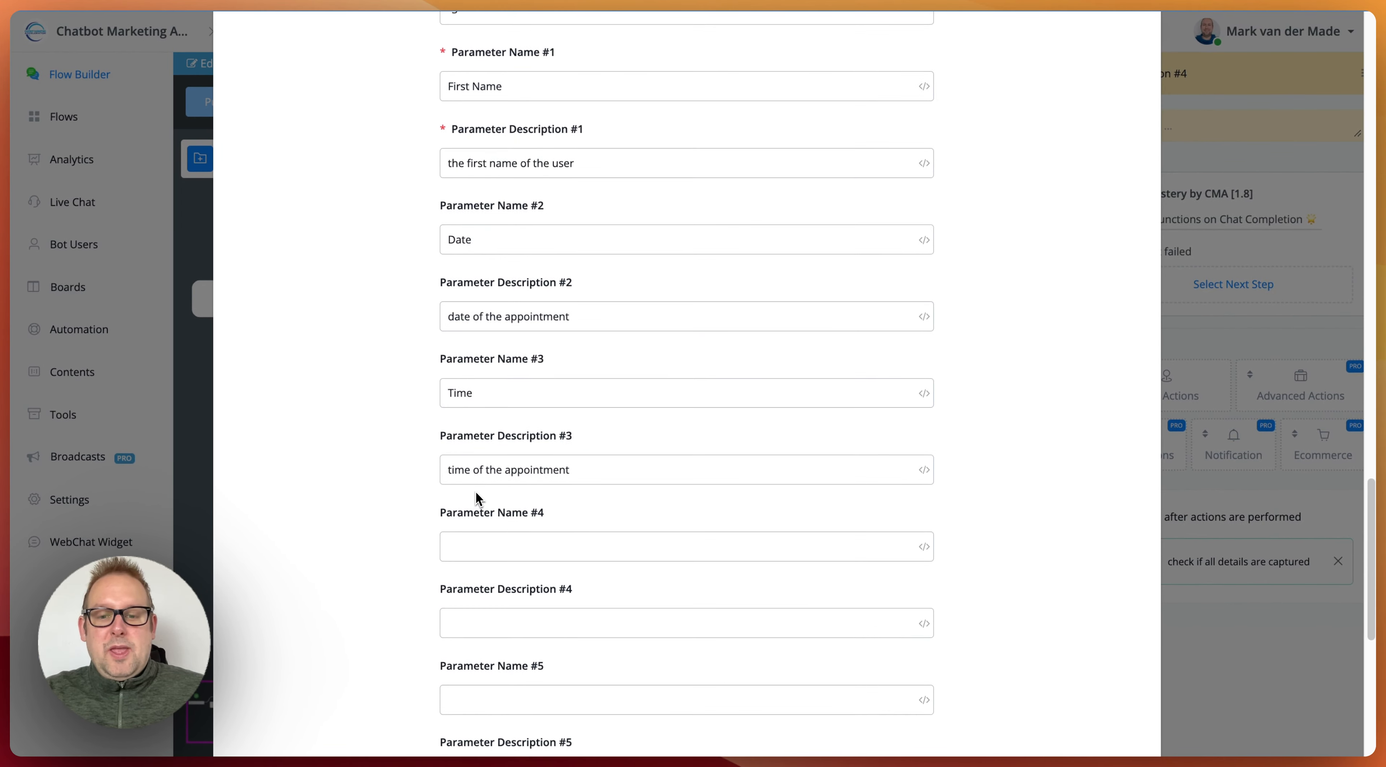
scroll(584, 157, up, 3)
scroll(584, 157, up, 10)
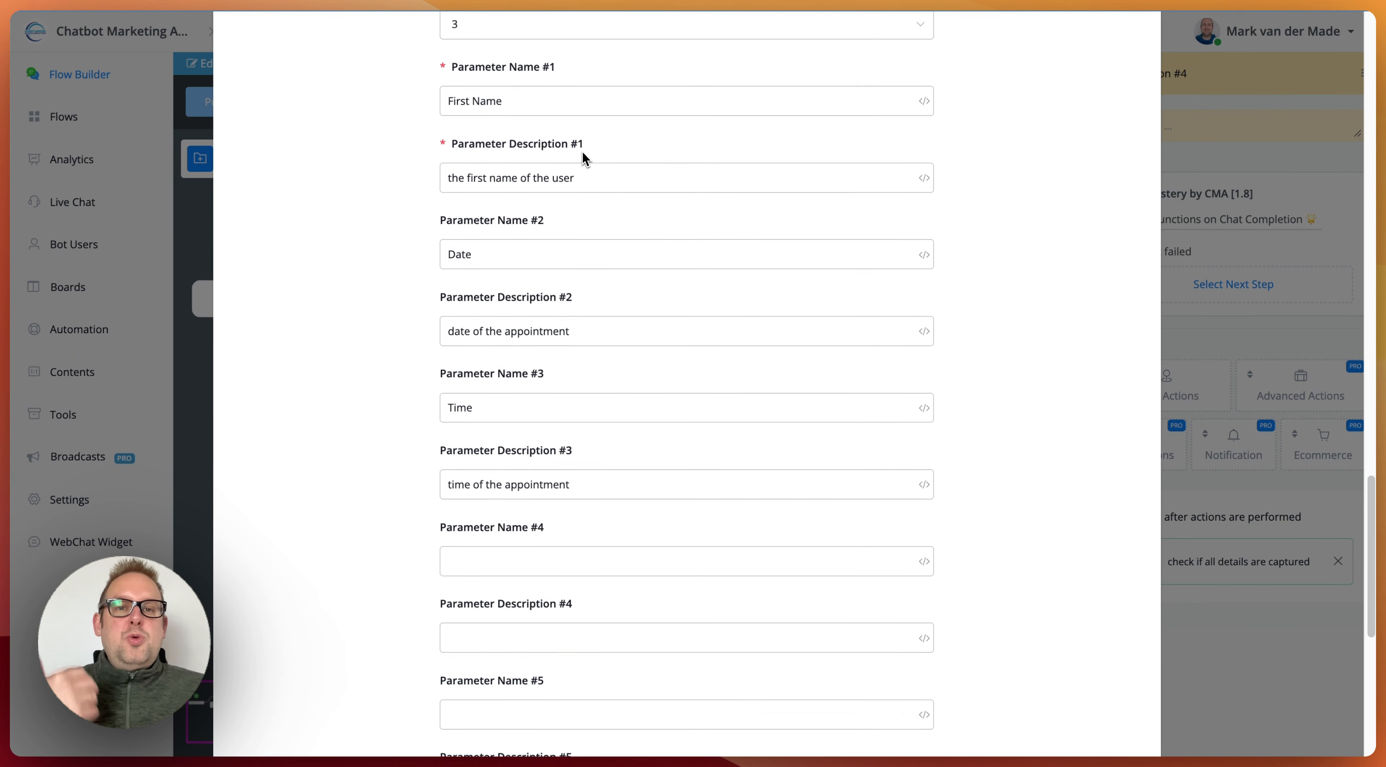